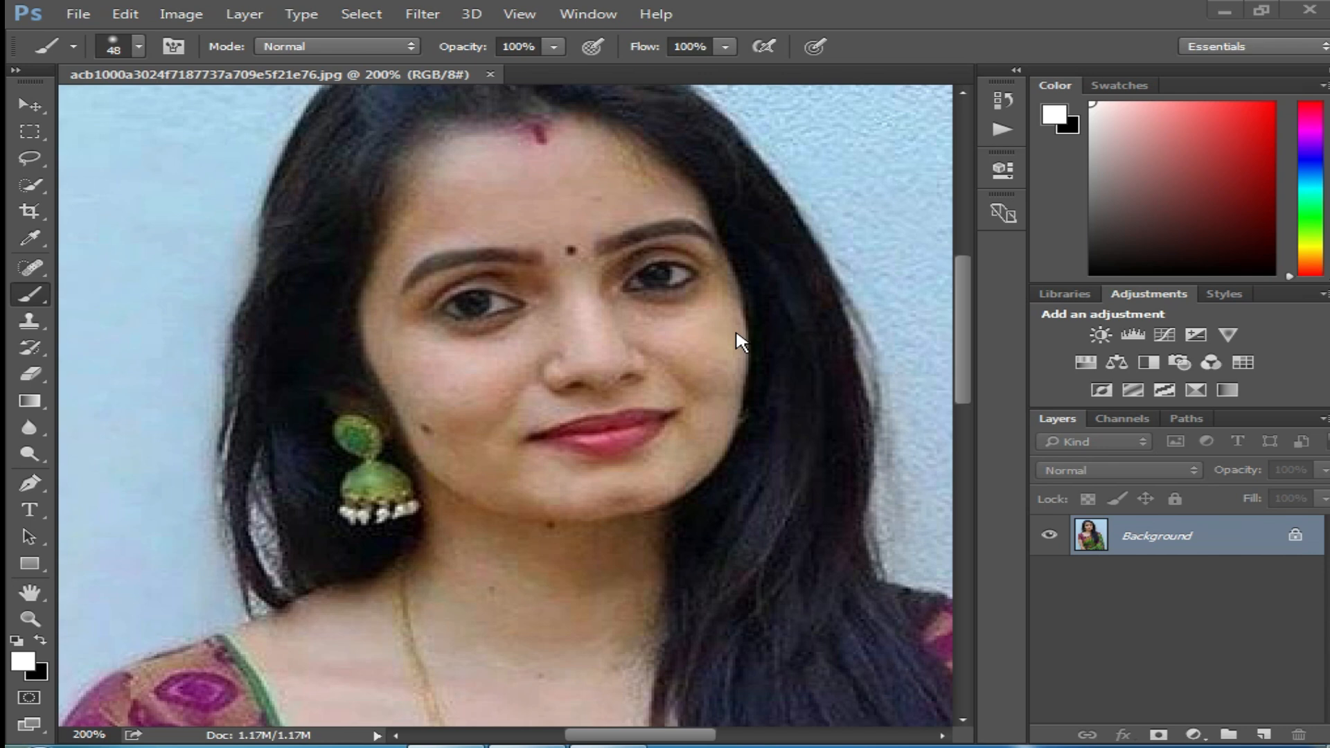
Run the "1 Click Low to High Quality Image" action from the Convert Low to High Quality set on the portrait
{"action": "left_click", "coordinate": [601, 349]}
{"action": "key", "text": "ctrl+space"}
{"action": "left_click", "coordinate": [582, 334]}
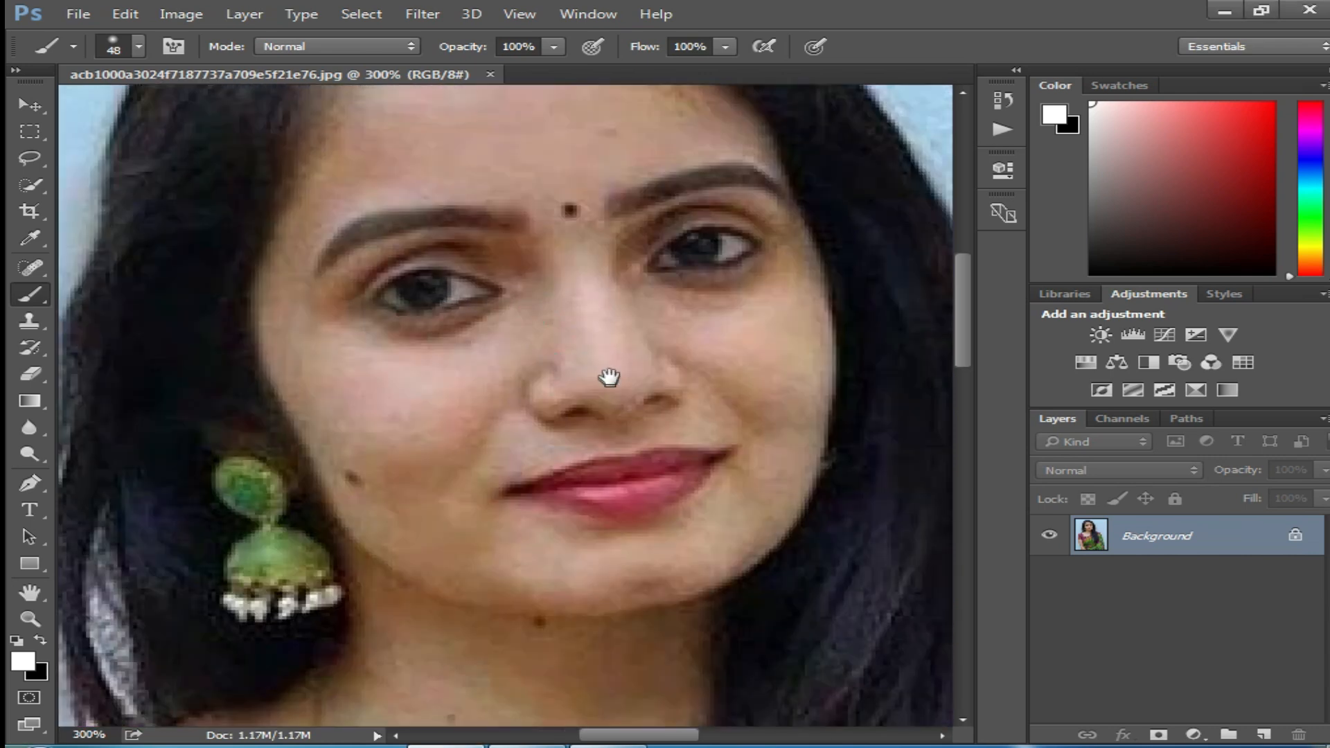
{"action": "left_click", "coordinate": [637, 386], "text": "ctrl+alt"}
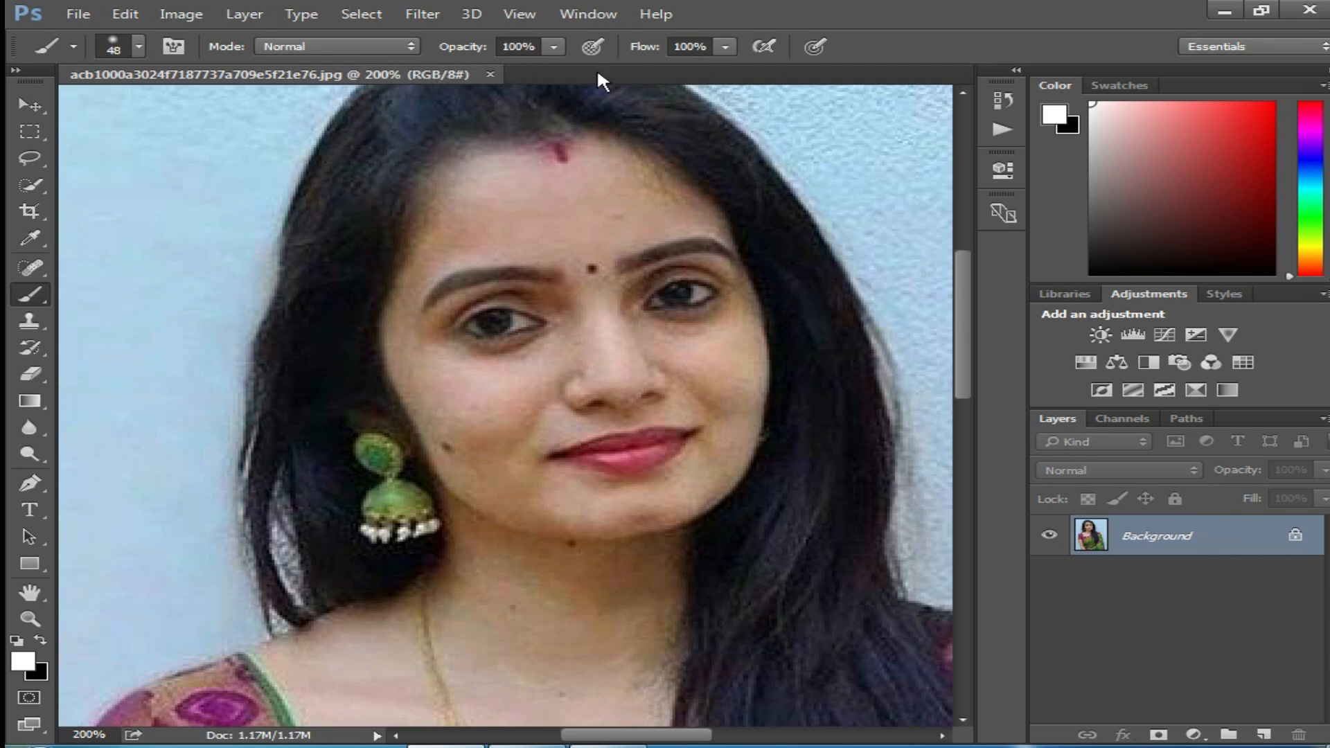
{"action": "left_click", "coordinate": [1016, 69]}
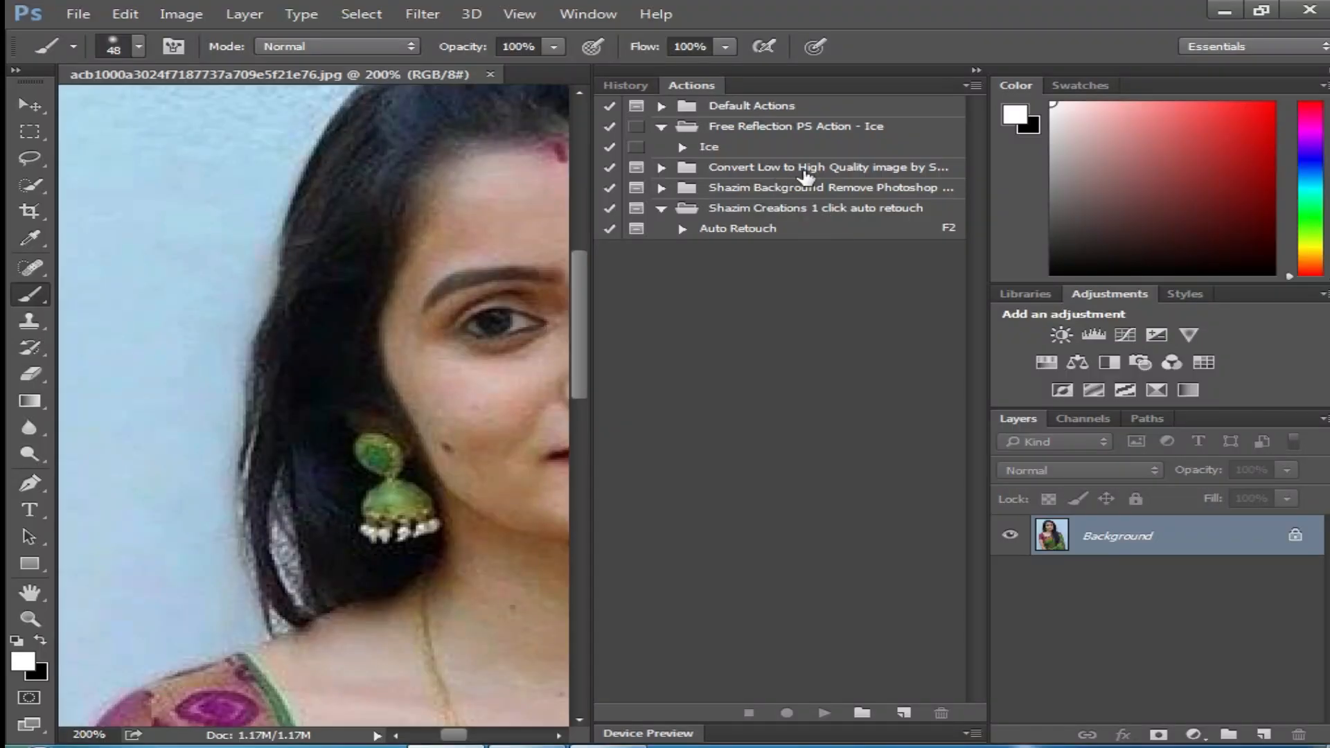
{"action": "left_click", "coordinate": [883, 172]}
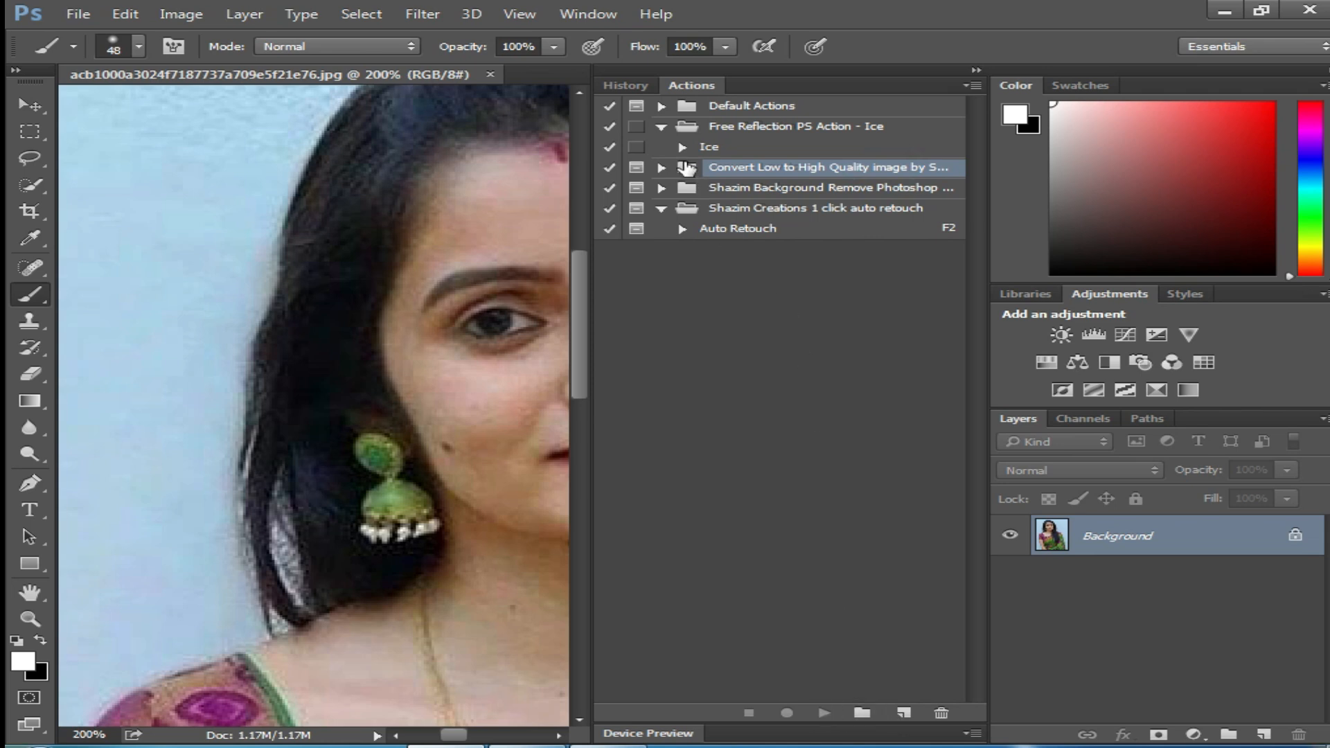
{"action": "left_click", "coordinate": [661, 167]}
{"action": "left_click", "coordinate": [728, 188]}
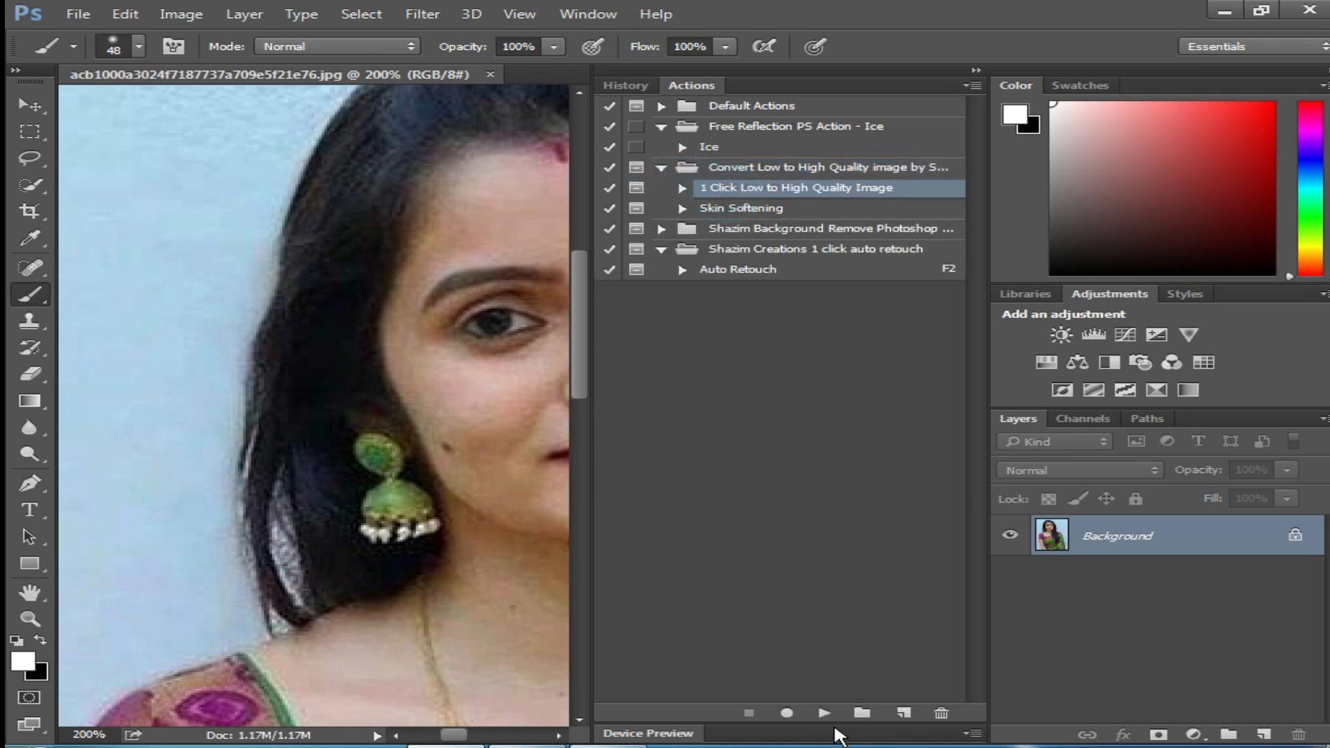
{"action": "left_click", "coordinate": [824, 715]}
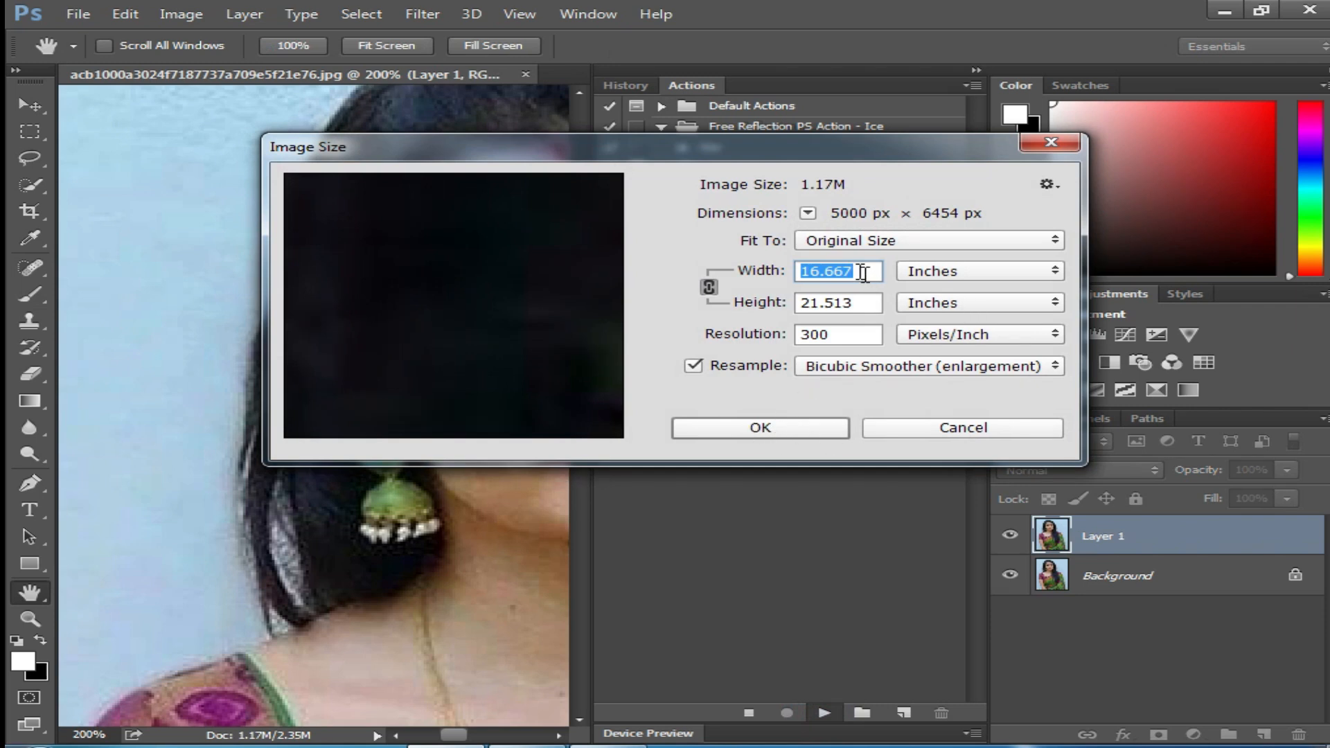
Resize the image to 10 inches wide, keeping 300 pixels/inch, and let the action continue to its end
{"action": "left_click", "coordinate": [1050, 274]}
{"action": "left_click", "coordinate": [869, 275]}
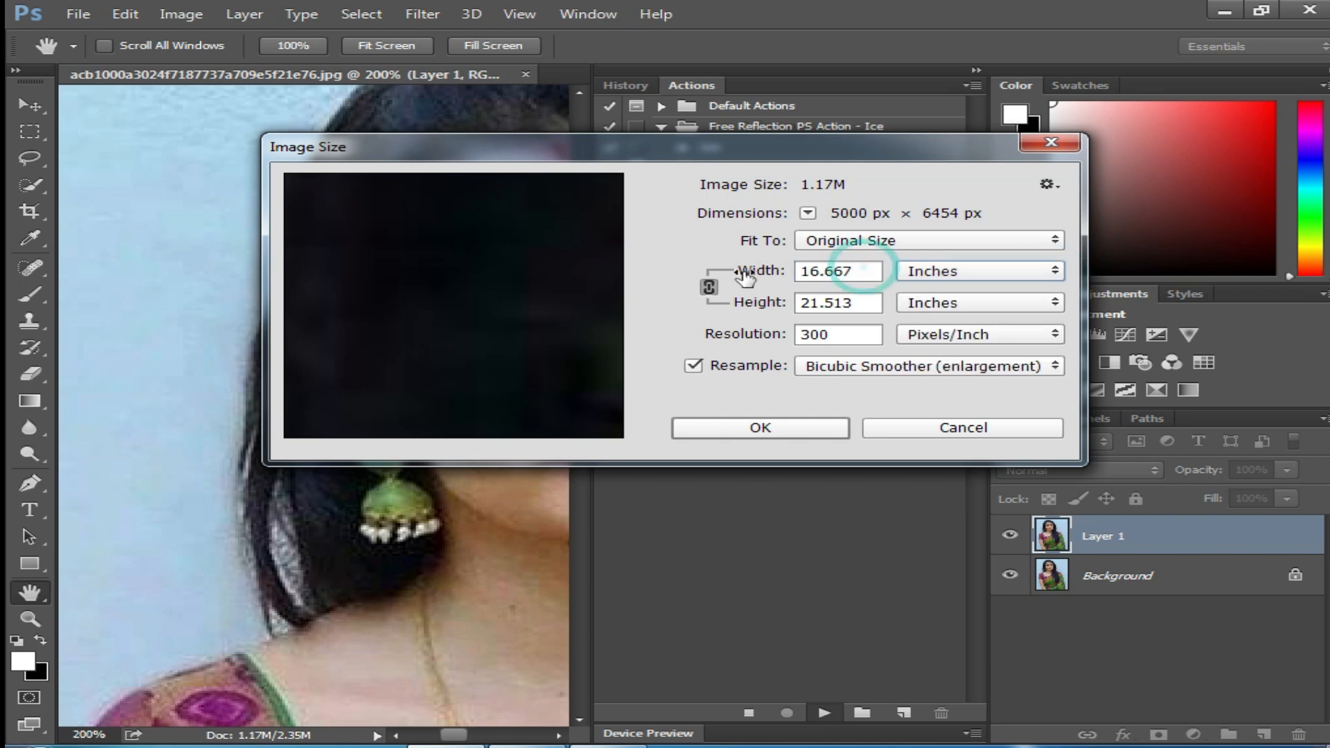
{"action": "double_click", "coordinate": [854, 273]}
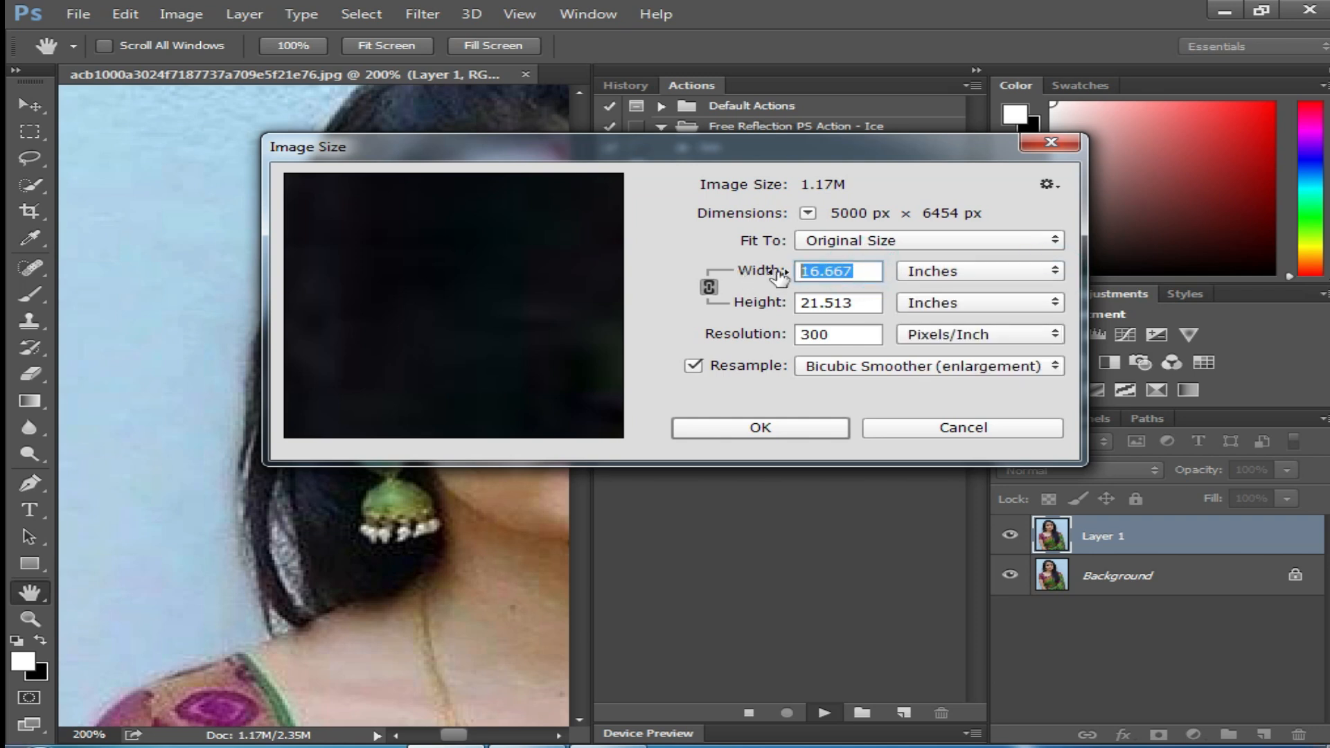
{"action": "type", "text": "10"}
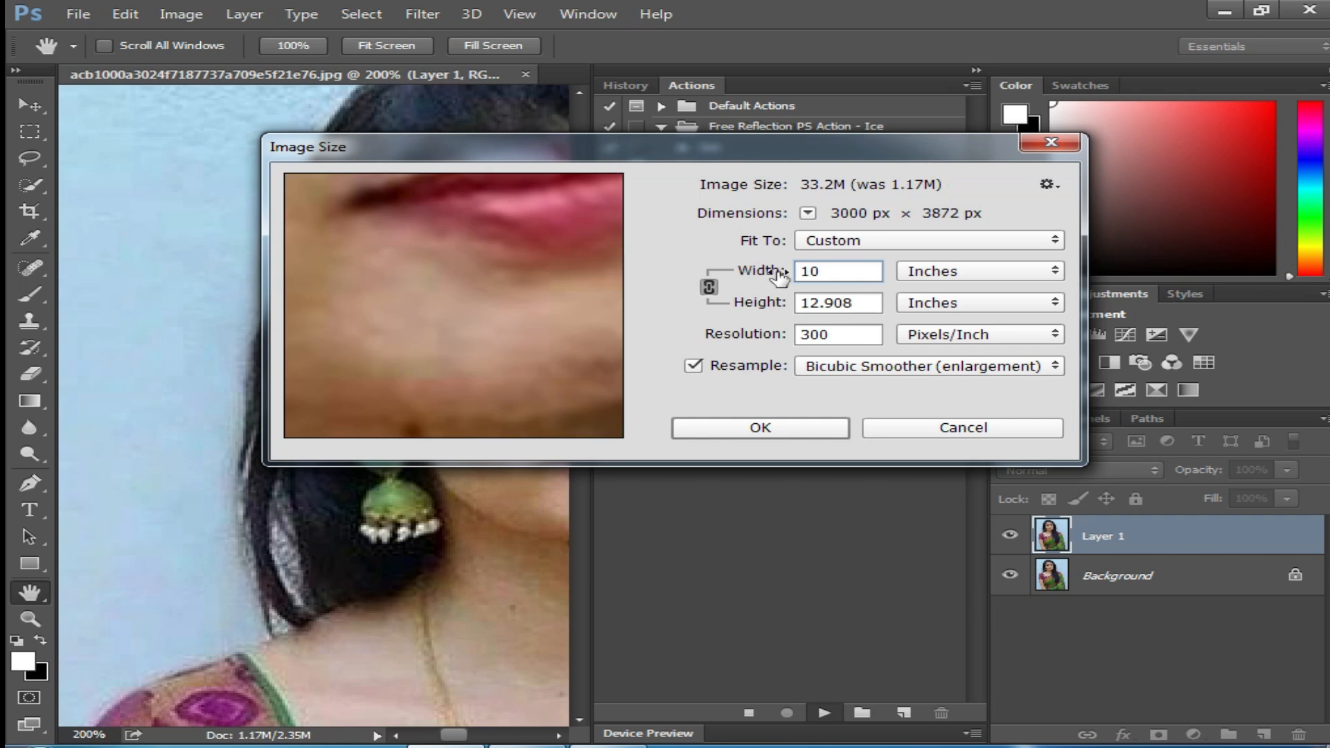
{"action": "left_click", "coordinate": [795, 428]}
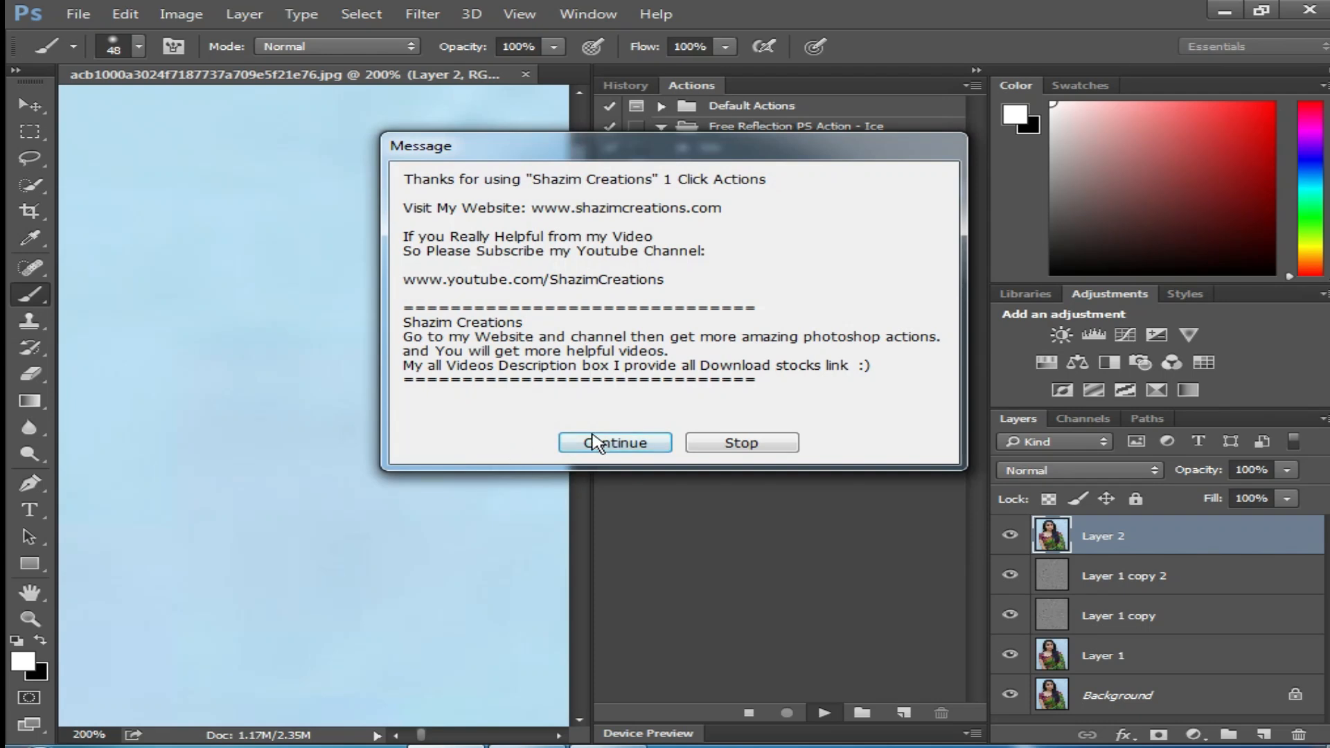
{"action": "left_click", "coordinate": [614, 444]}
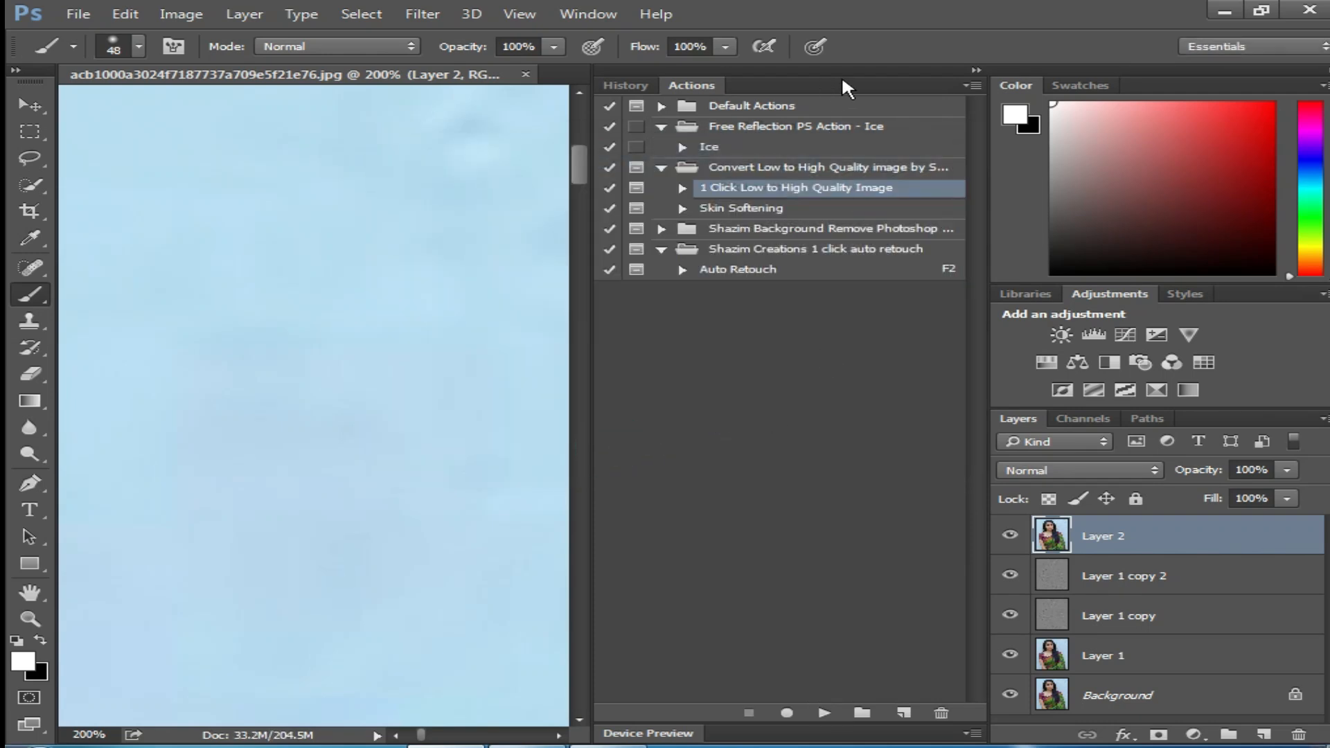
Examine the facial detail in the enlarged, sharpened portrait
{"action": "left_click", "coordinate": [453, 365], "text": "alt"}
{"action": "left_click", "coordinate": [454, 365], "text": "alt"}
{"action": "left_click_drag", "start_coordinate": [380, 415], "coordinate": [190, 317]}
{"action": "left_click", "coordinate": [306, 369], "text": "alt"}
{"action": "left_click_drag", "start_coordinate": [278, 357], "coordinate": [405, 390]}
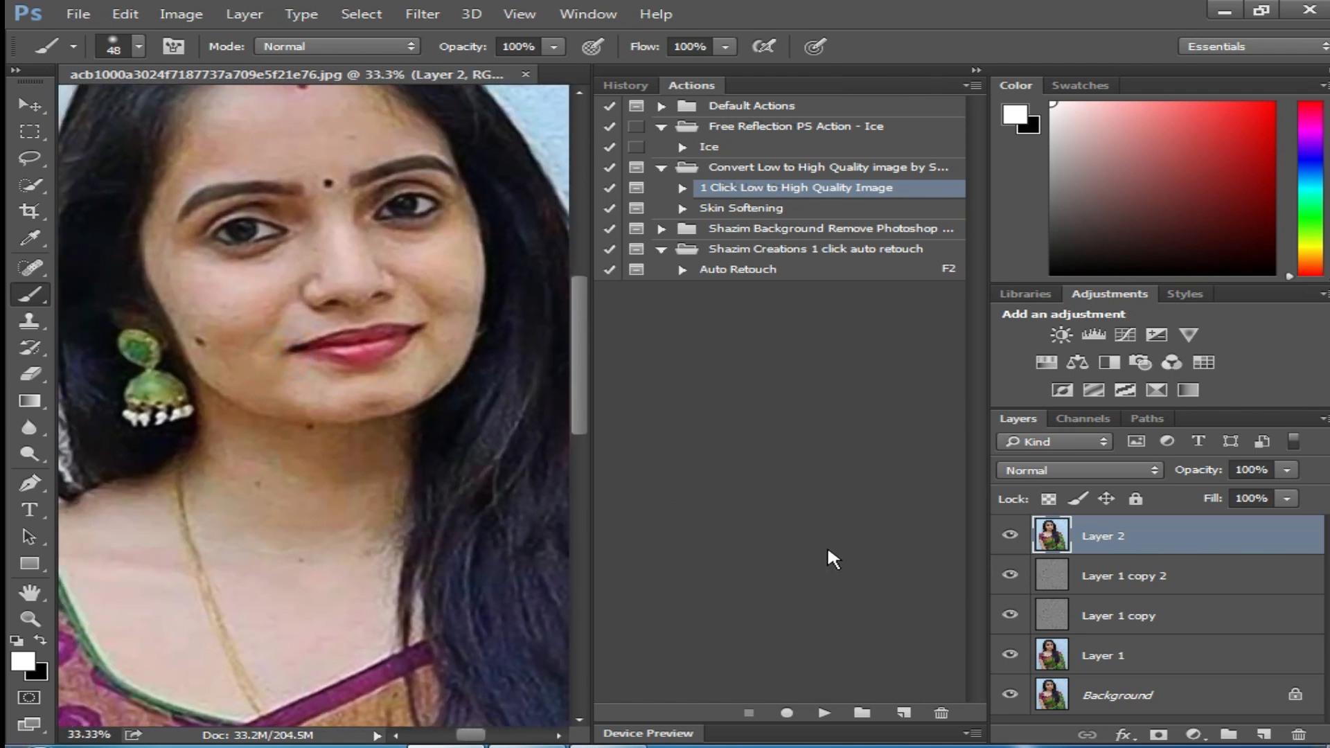
{"action": "left_click", "coordinate": [977, 70]}
{"action": "left_click", "coordinate": [371, 282], "text": "ctrl"}
{"action": "left_click", "coordinate": [513, 298], "text": "ctrl"}
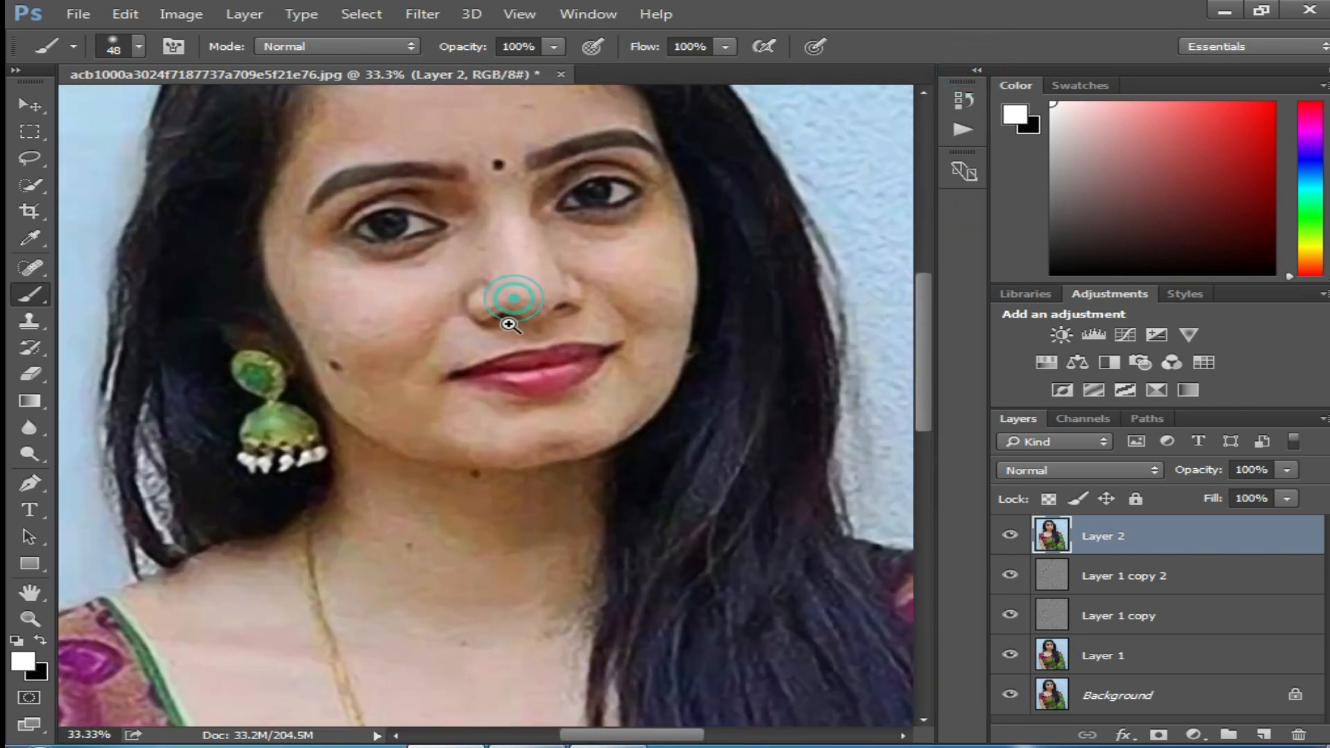
{"action": "left_click_drag", "start_coordinate": [505, 326], "coordinate": [540, 362]}
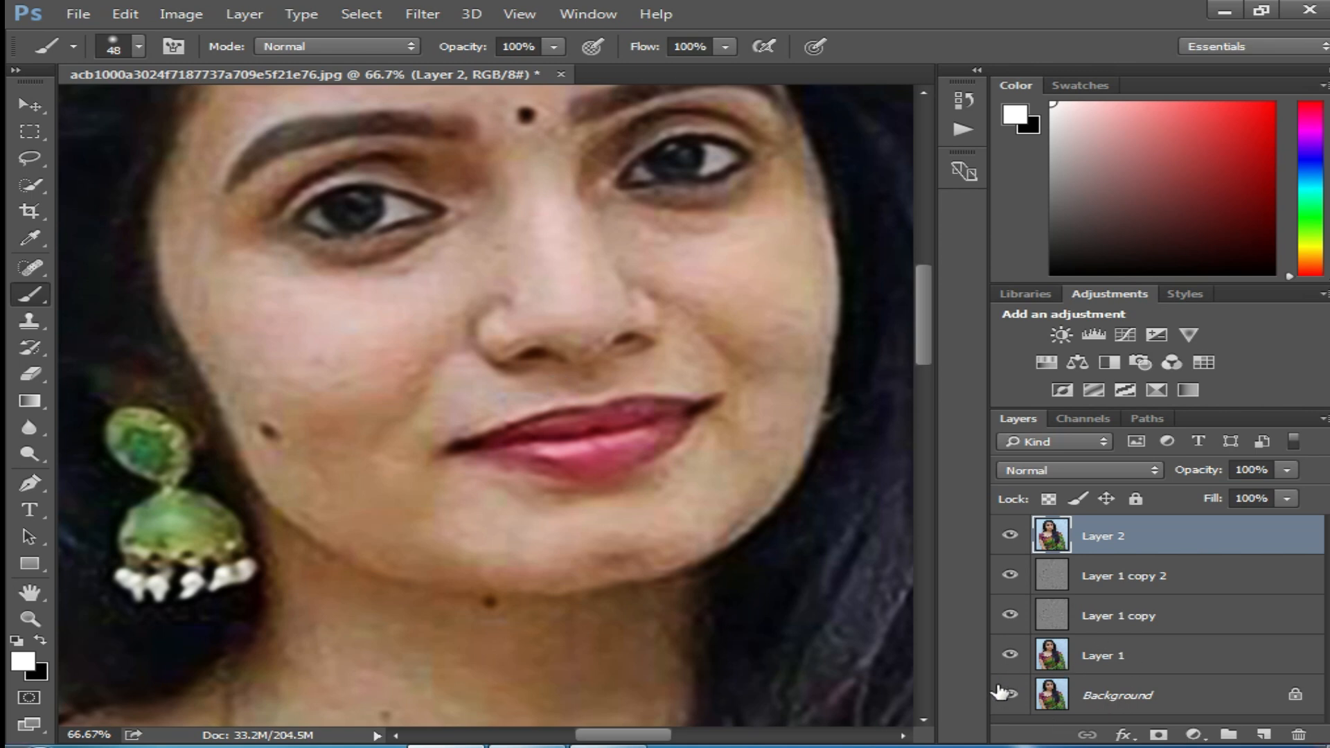
Merge all visible layers into the Background and open the Imagenomic Noiseware filter
{"action": "key", "text": "ctrl+shift+e"}
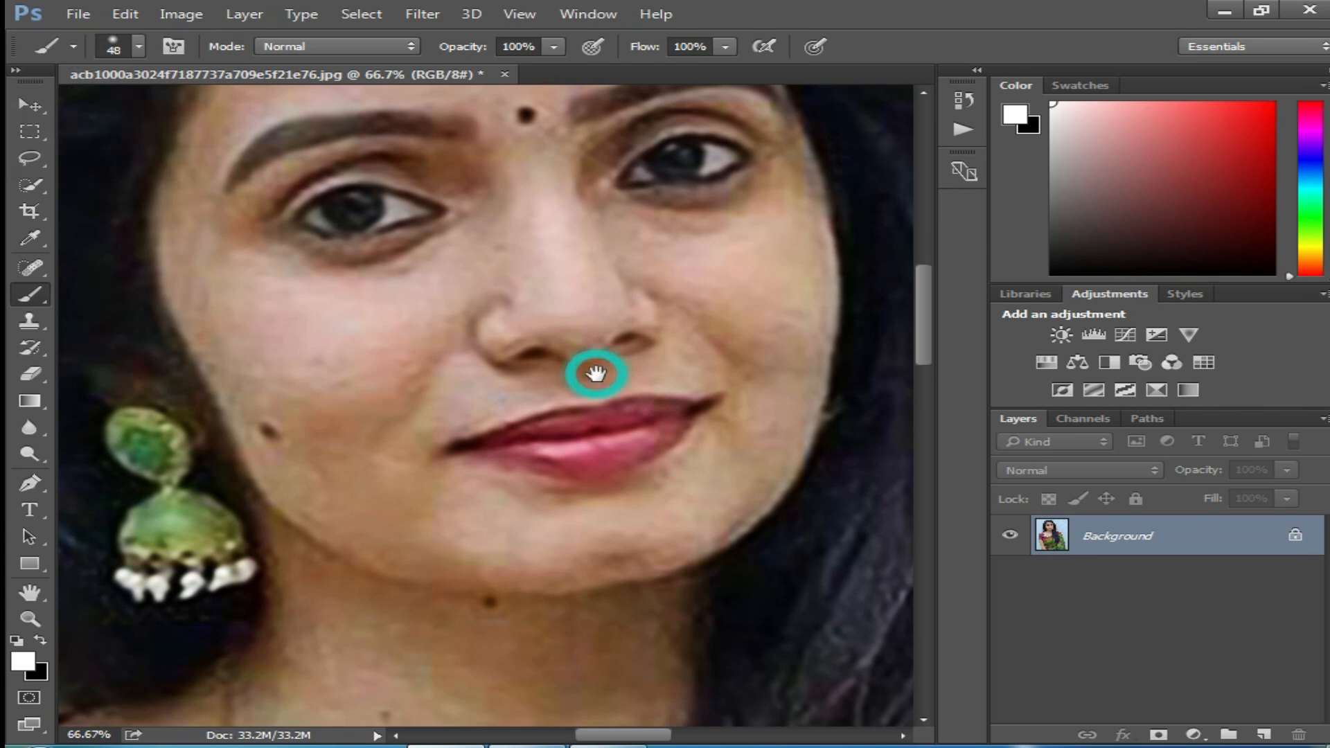
{"action": "mouse_move", "coordinate": [600, 377]}
{"action": "left_mouse_down"}
{"action": "mouse_move", "coordinate": [647, 451]}
{"action": "mouse_move", "coordinate": [649, 439]}
{"action": "left_mouse_up"}
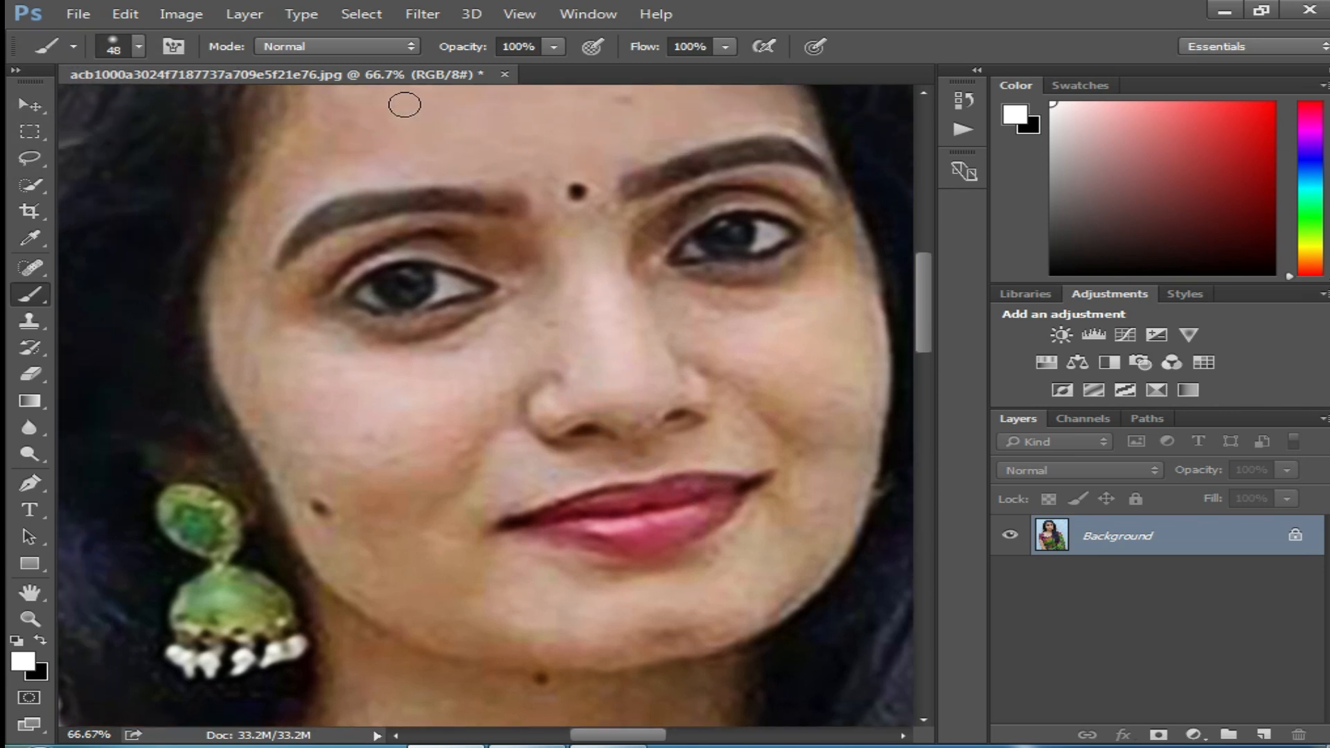
{"action": "left_click", "coordinate": [422, 15]}
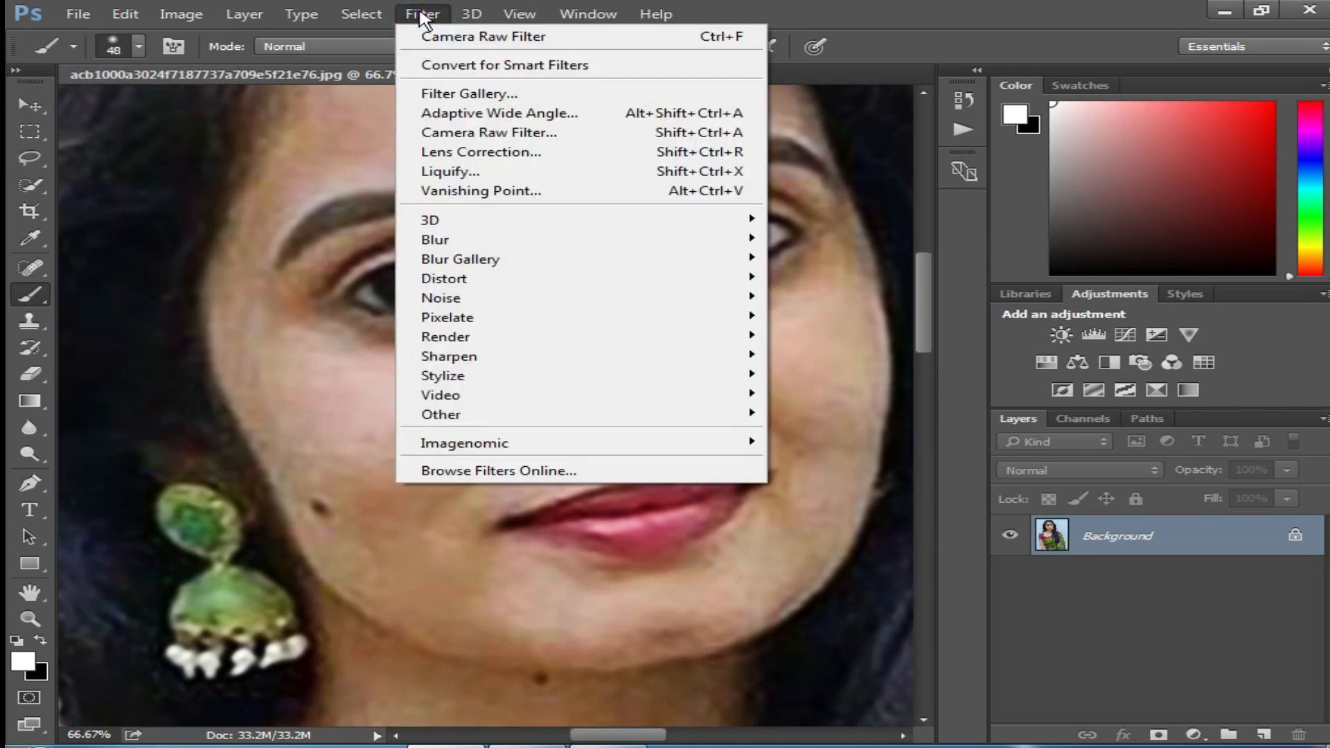
{"action": "mouse_move", "coordinate": [528, 445]}
{"action": "left_click", "coordinate": [826, 443]}
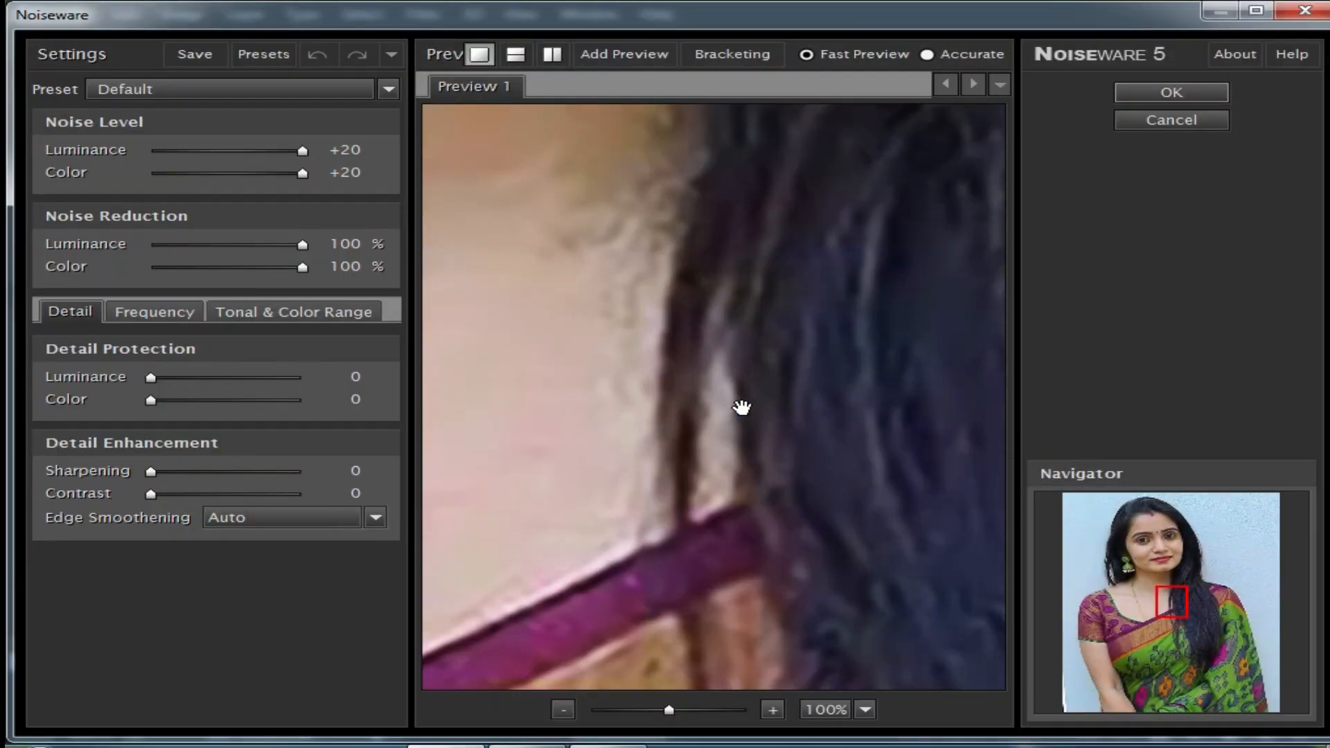
Compare the face before and after noise reduction in a horizontally split preview at 50%
{"action": "left_click_drag", "start_coordinate": [820, 327], "coordinate": [559, 280]}
{"action": "left_click_drag", "start_coordinate": [854, 404], "coordinate": [617, 358]}
{"action": "left_click", "coordinate": [745, 354], "text": "alt"}
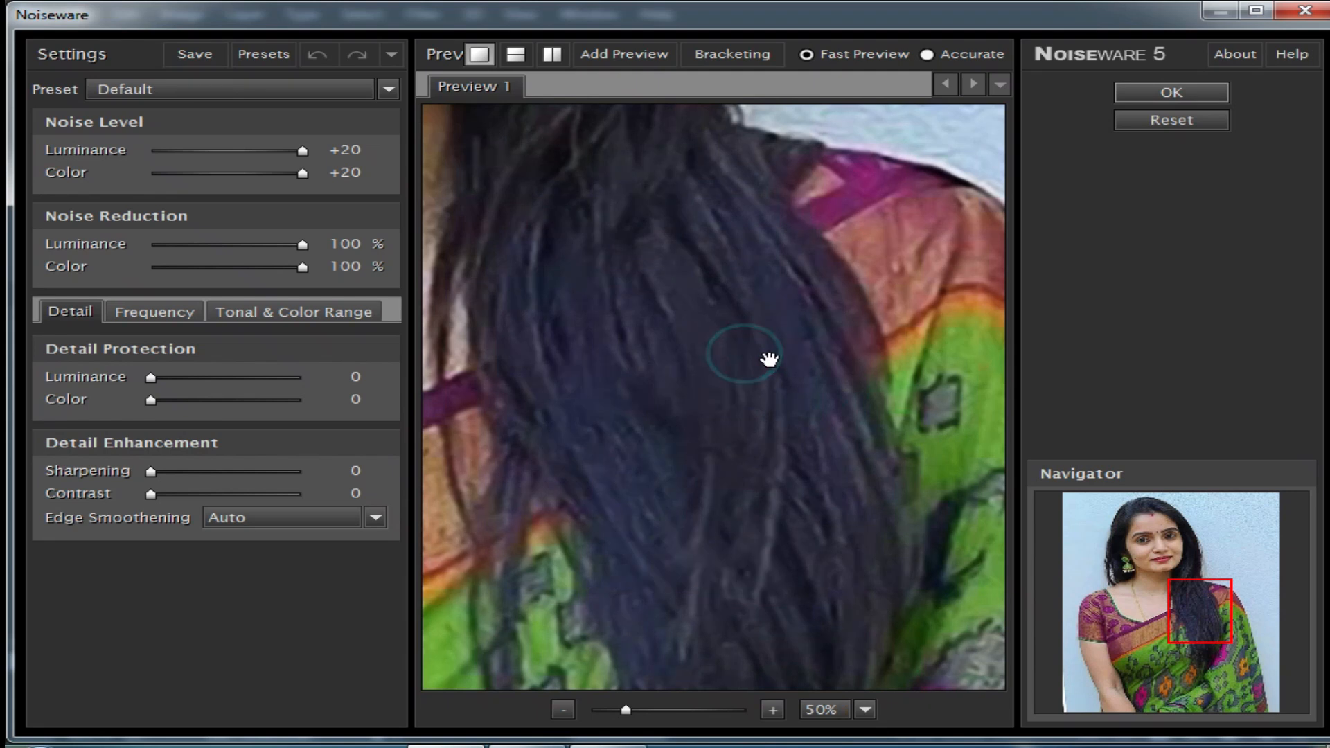
{"action": "left_click_drag", "start_coordinate": [760, 323], "coordinate": [991, 645]}
{"action": "left_click_drag", "start_coordinate": [734, 418], "coordinate": [828, 534]}
{"action": "left_click_drag", "start_coordinate": [644, 377], "coordinate": [745, 442]}
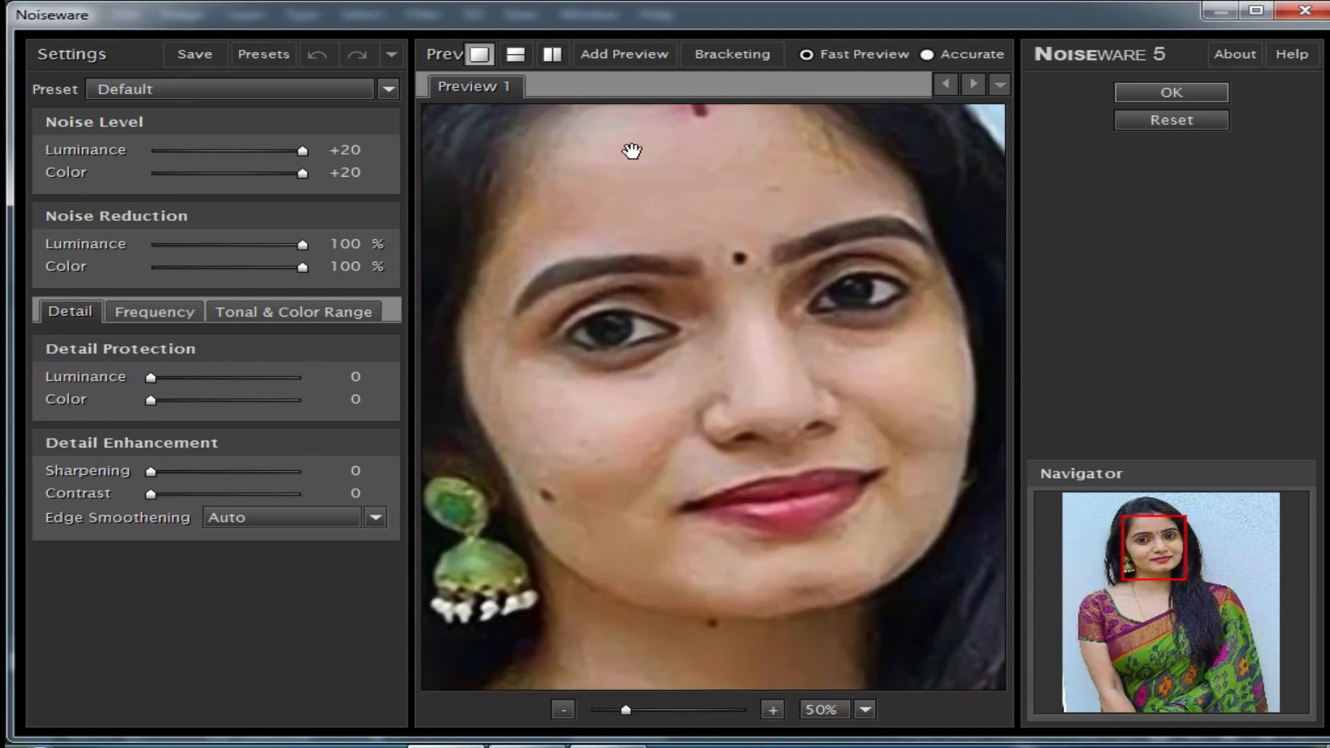
{"action": "left_click", "coordinate": [516, 54]}
{"action": "left_click_drag", "start_coordinate": [839, 348], "coordinate": [827, 221]}
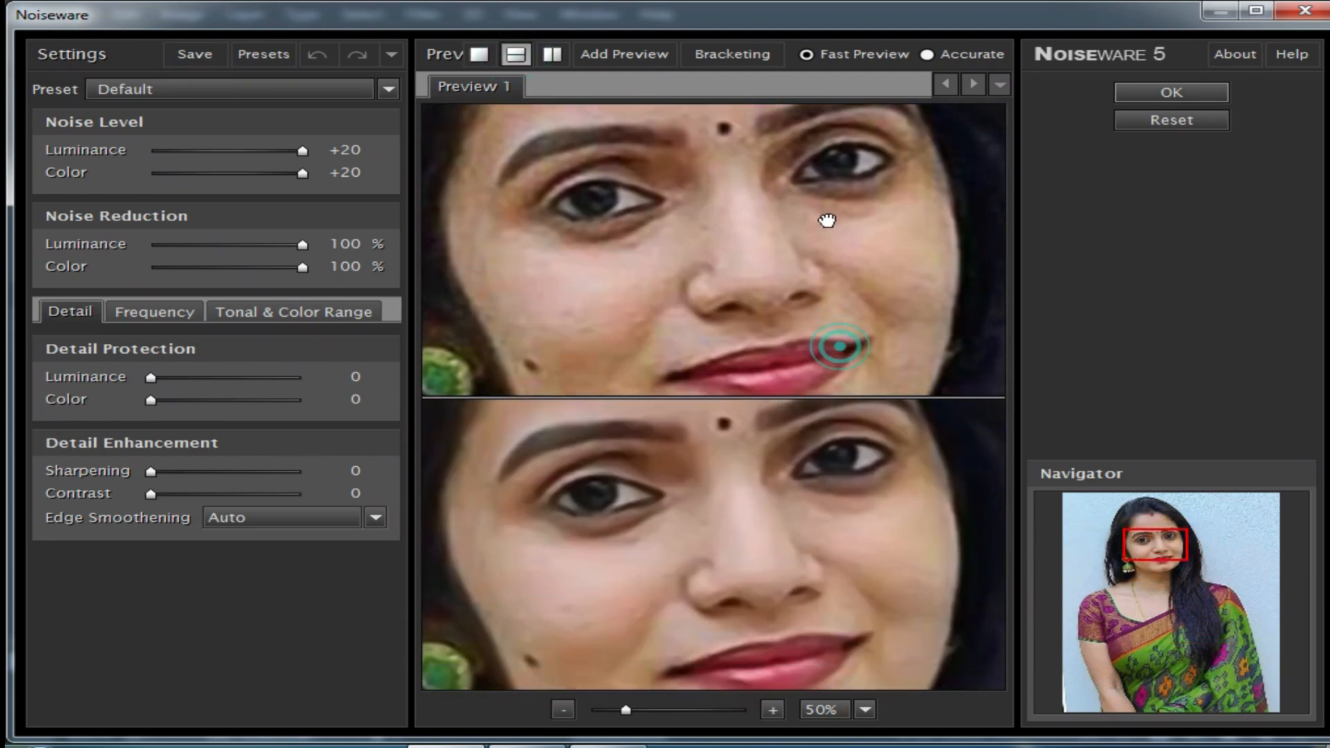
{"action": "left_click_drag", "start_coordinate": [836, 530], "coordinate": [879, 484]}
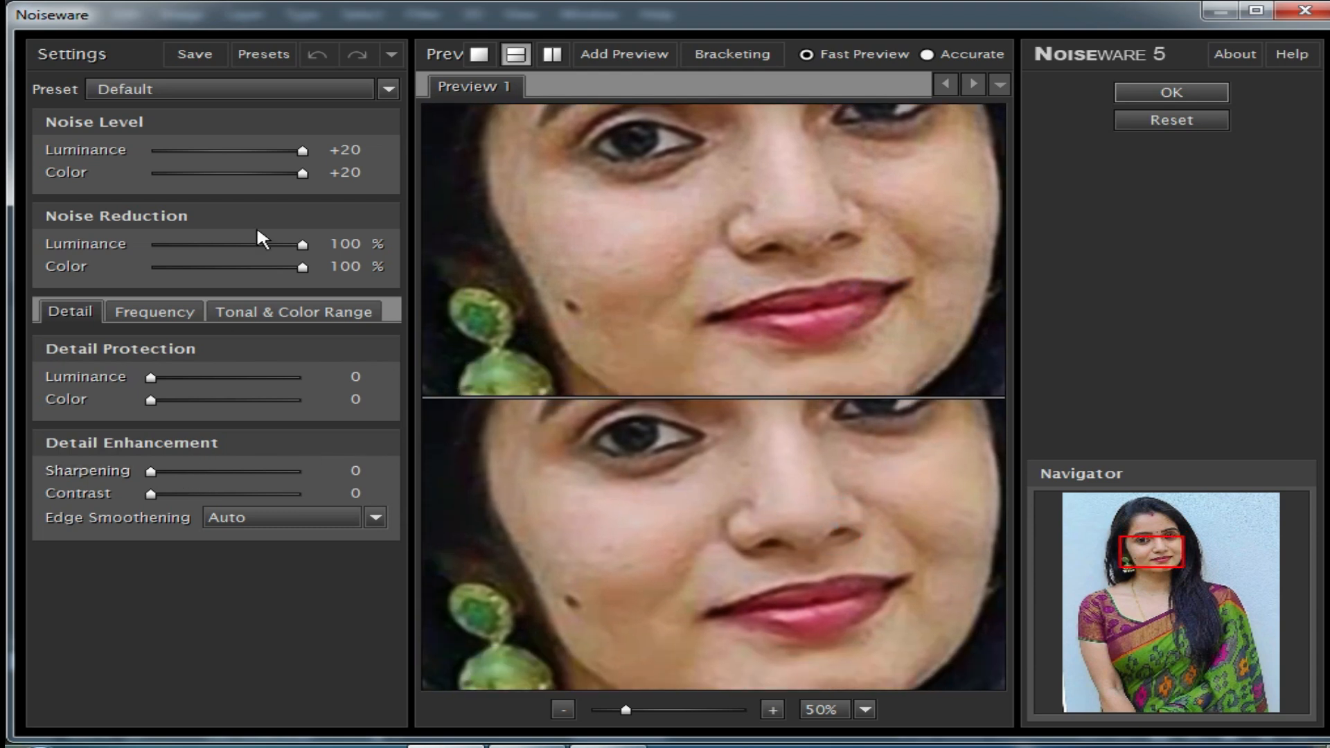
Set the frequency noise levels to High +20, Mid +20, Low +17 and Very Low +16
{"action": "left_click", "coordinate": [148, 309]}
{"action": "left_click_drag", "start_coordinate": [223, 377], "coordinate": [312, 377]}
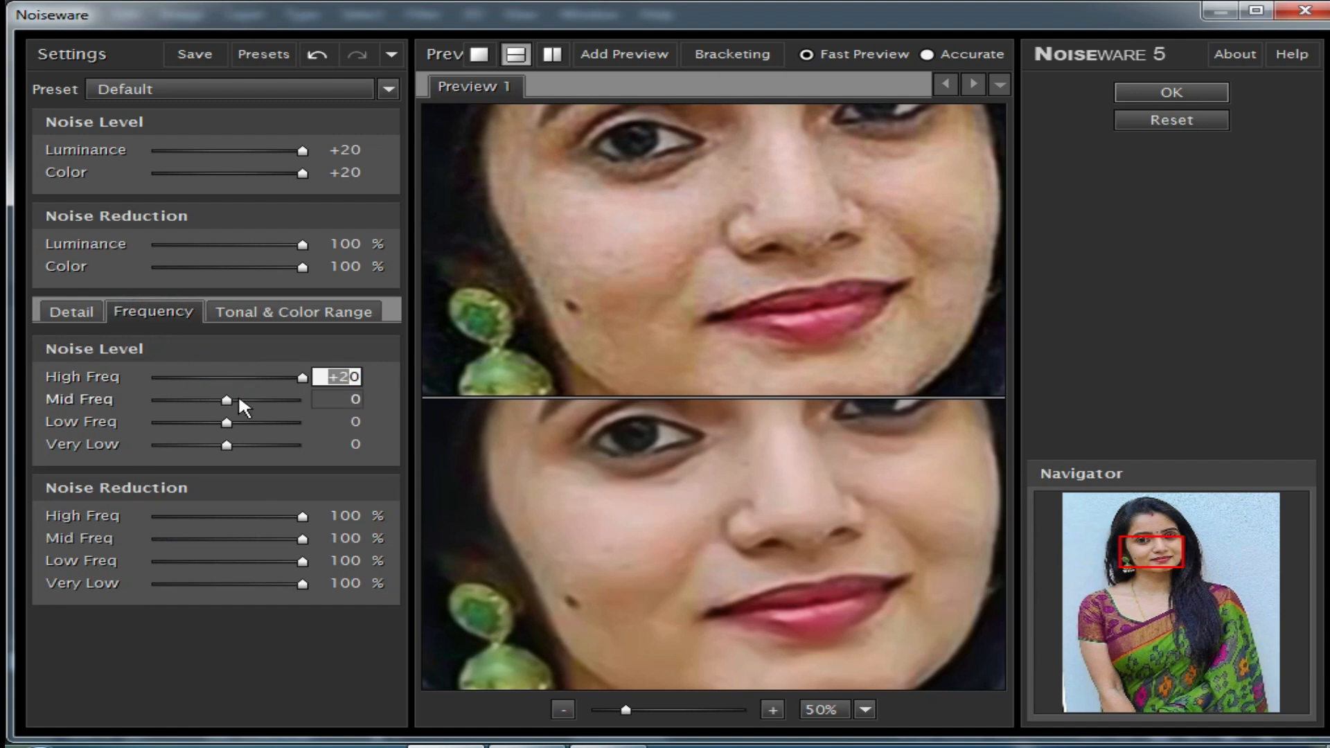
{"action": "left_click_drag", "start_coordinate": [239, 401], "coordinate": [304, 399]}
{"action": "left_click_drag", "start_coordinate": [229, 422], "coordinate": [286, 445]}
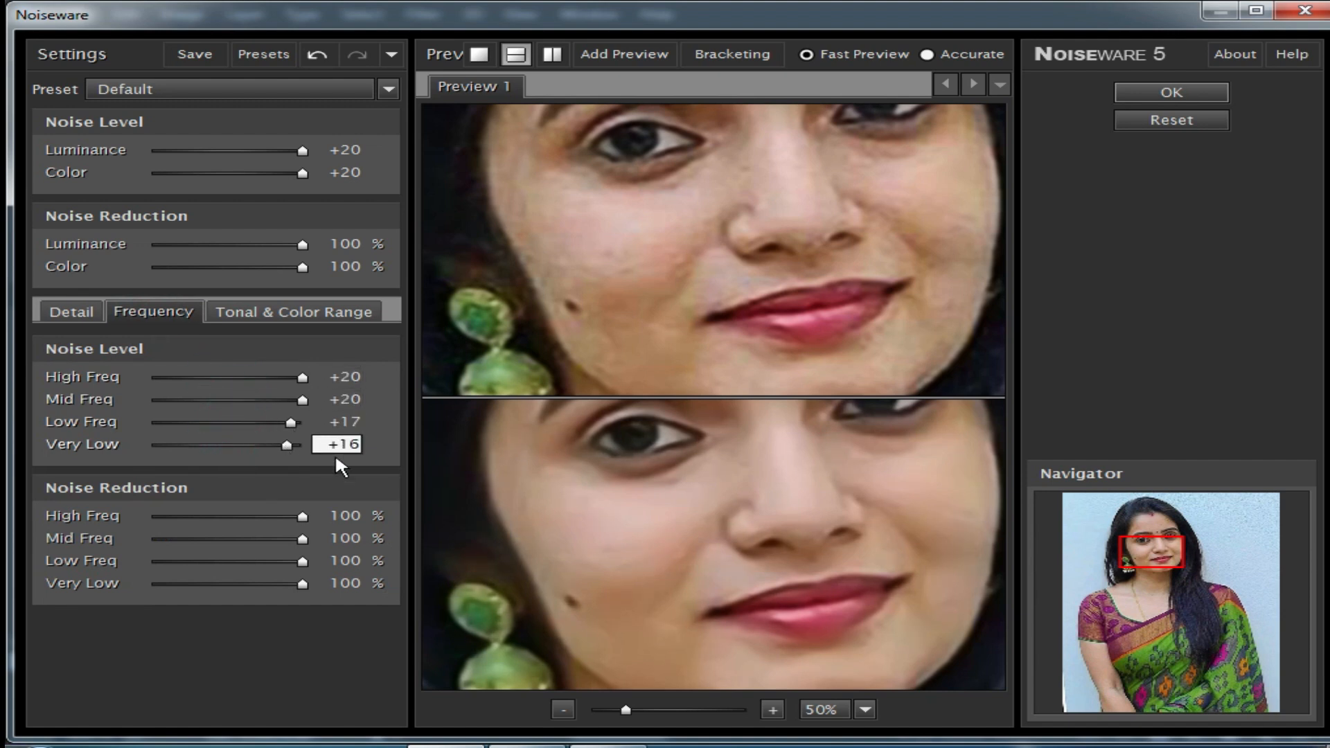
Set the noise levels of shadows, midtones and highlights to +20, reds +19, yellows +11, greens and cyans +6, and blues +5
{"action": "left_click", "coordinate": [268, 306]}
{"action": "left_click_drag", "start_coordinate": [232, 409], "coordinate": [312, 409]}
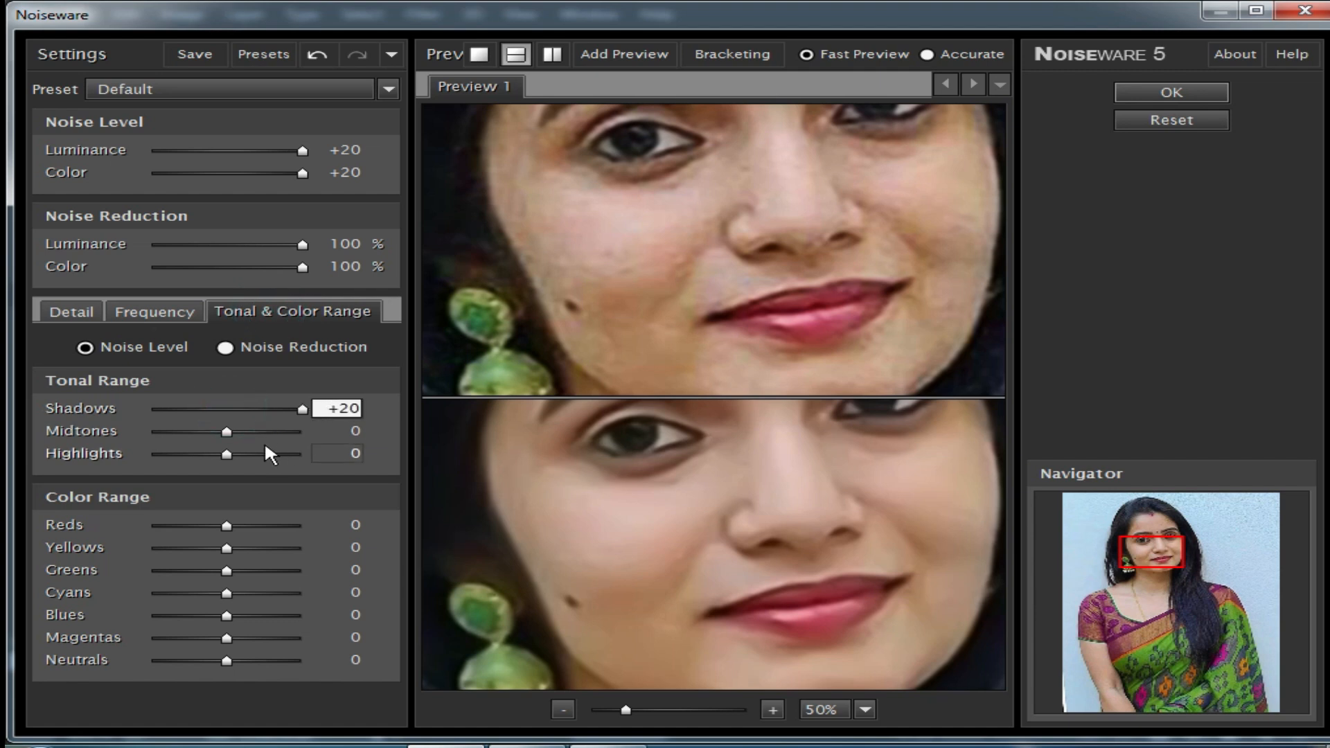
{"action": "left_click_drag", "start_coordinate": [225, 431], "coordinate": [304, 432]}
{"action": "left_click_drag", "start_coordinate": [226, 455], "coordinate": [305, 455]}
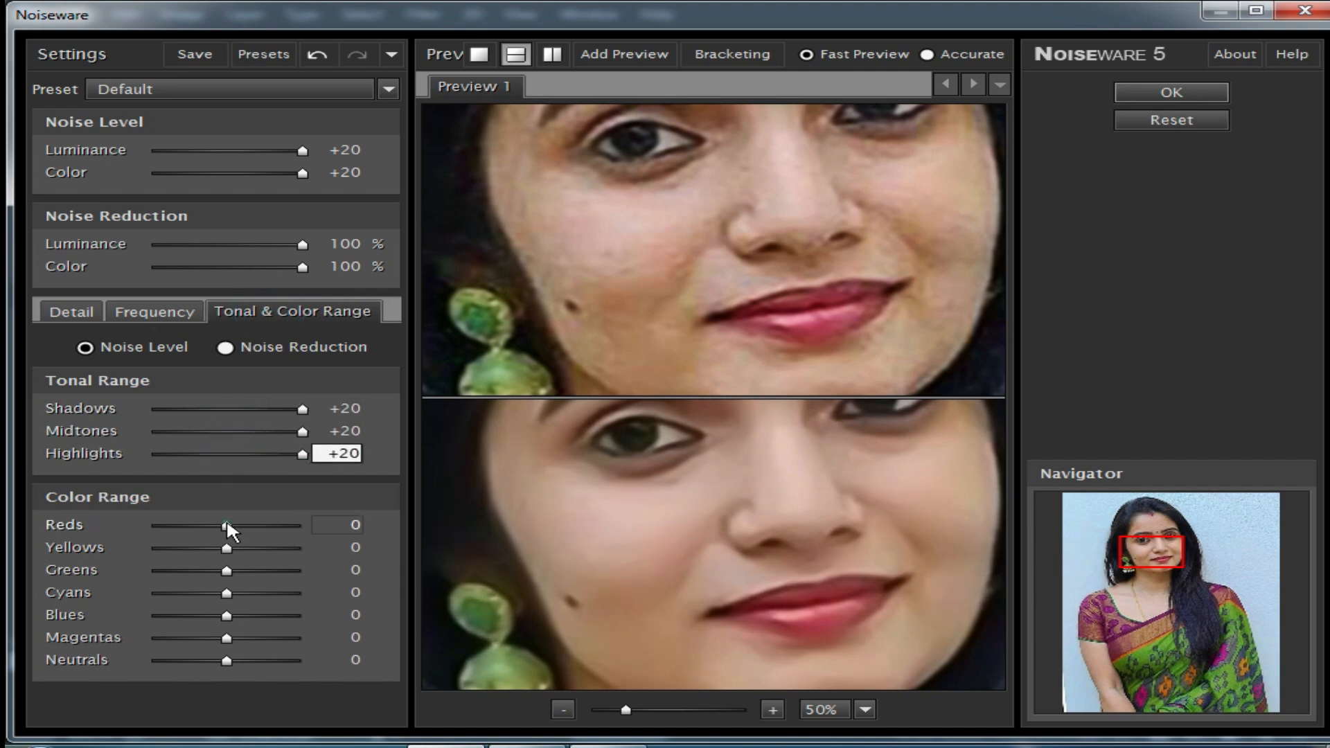
{"action": "left_click_drag", "start_coordinate": [226, 526], "coordinate": [301, 526]}
{"action": "left_click_drag", "start_coordinate": [227, 547], "coordinate": [246, 616]}
{"action": "left_click", "coordinate": [93, 343]}
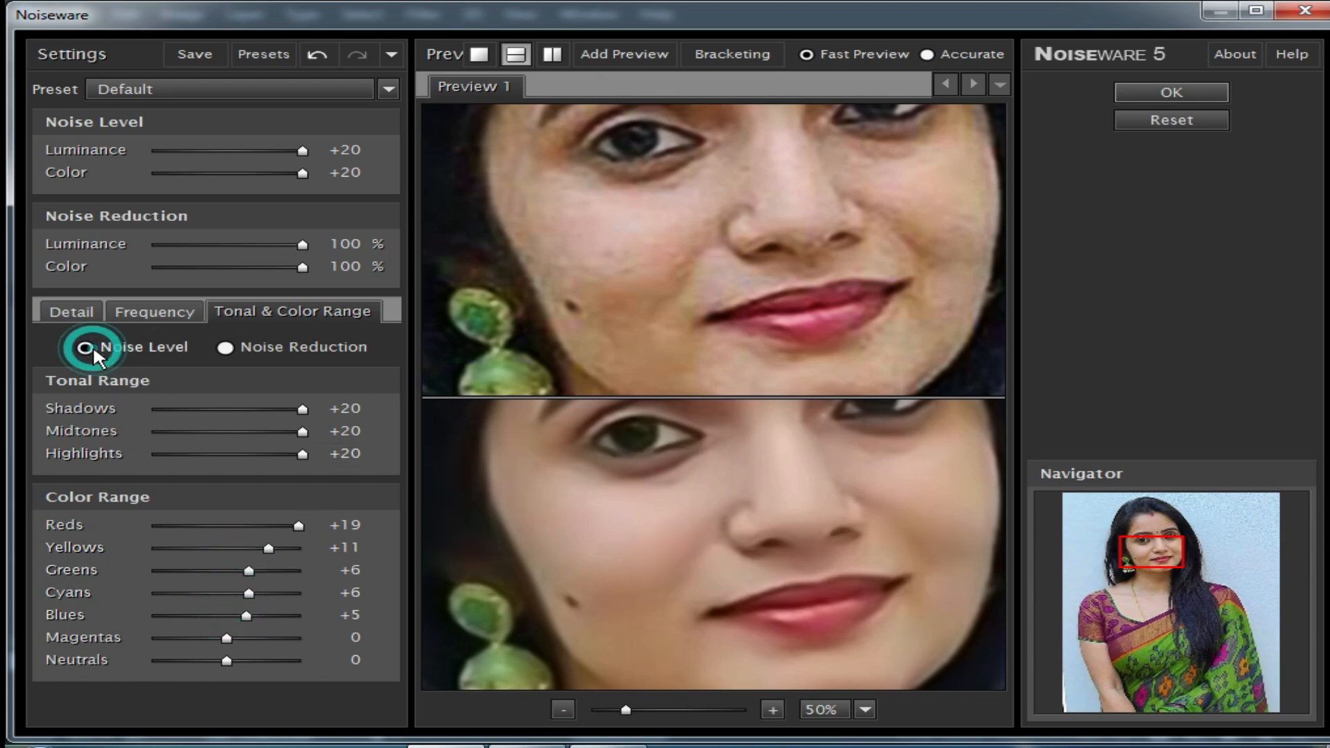
Set Detail Protection to 20 for both luminance and color, and apply the noise reduction to the portrait
{"action": "left_click", "coordinate": [66, 308]}
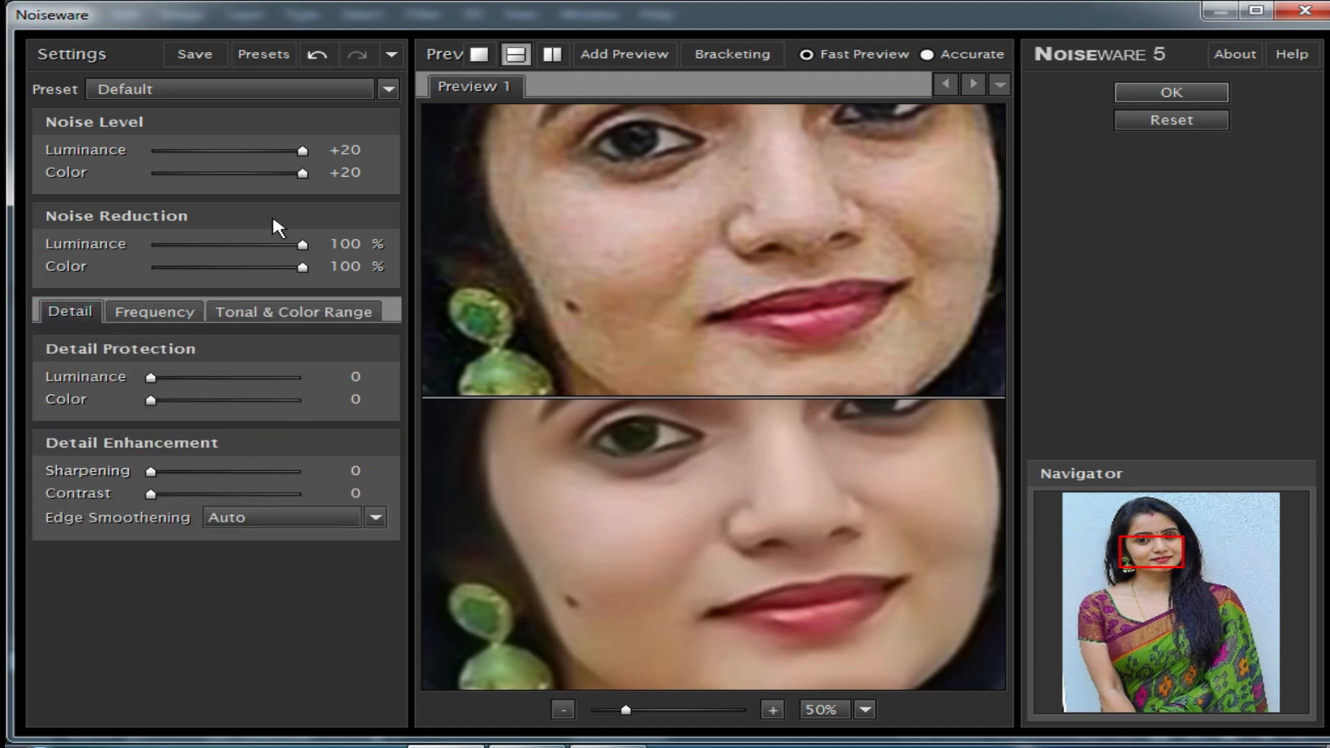
{"action": "left_click_drag", "start_coordinate": [152, 400], "coordinate": [305, 400]}
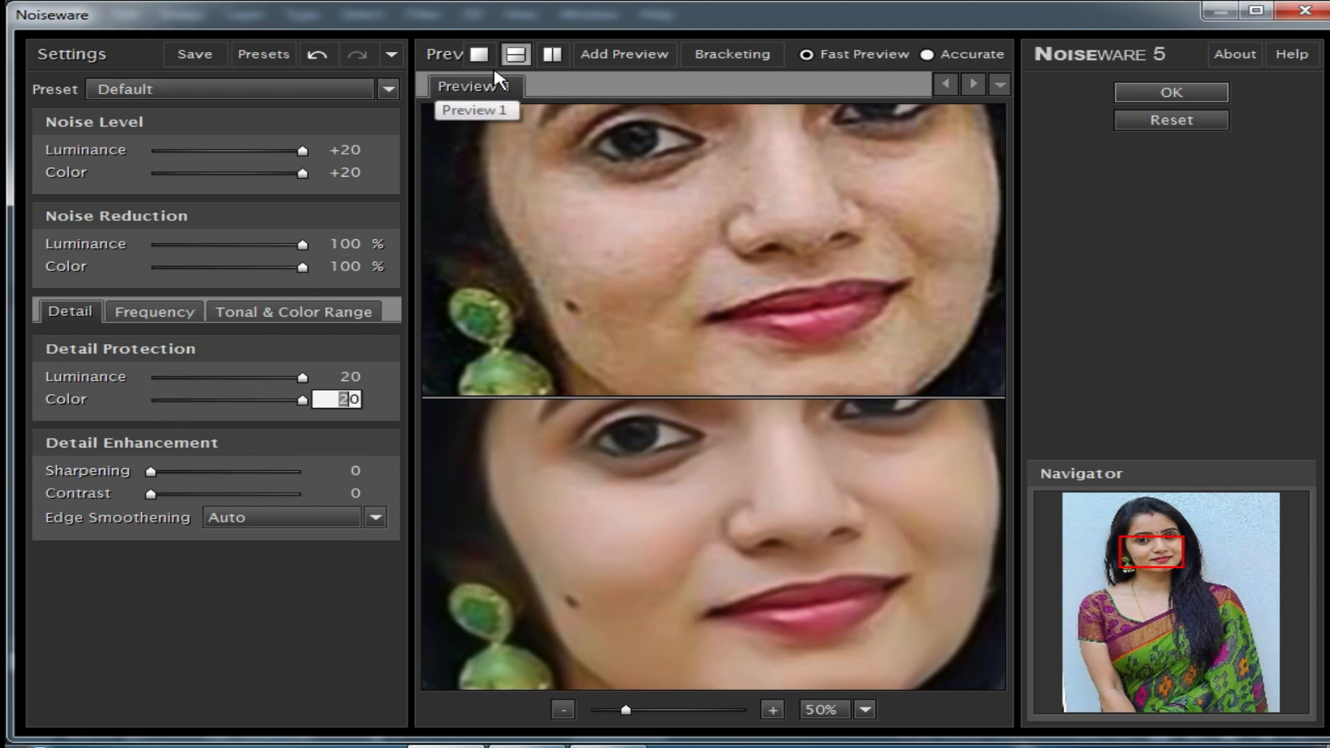
{"action": "left_click", "coordinate": [1169, 93]}
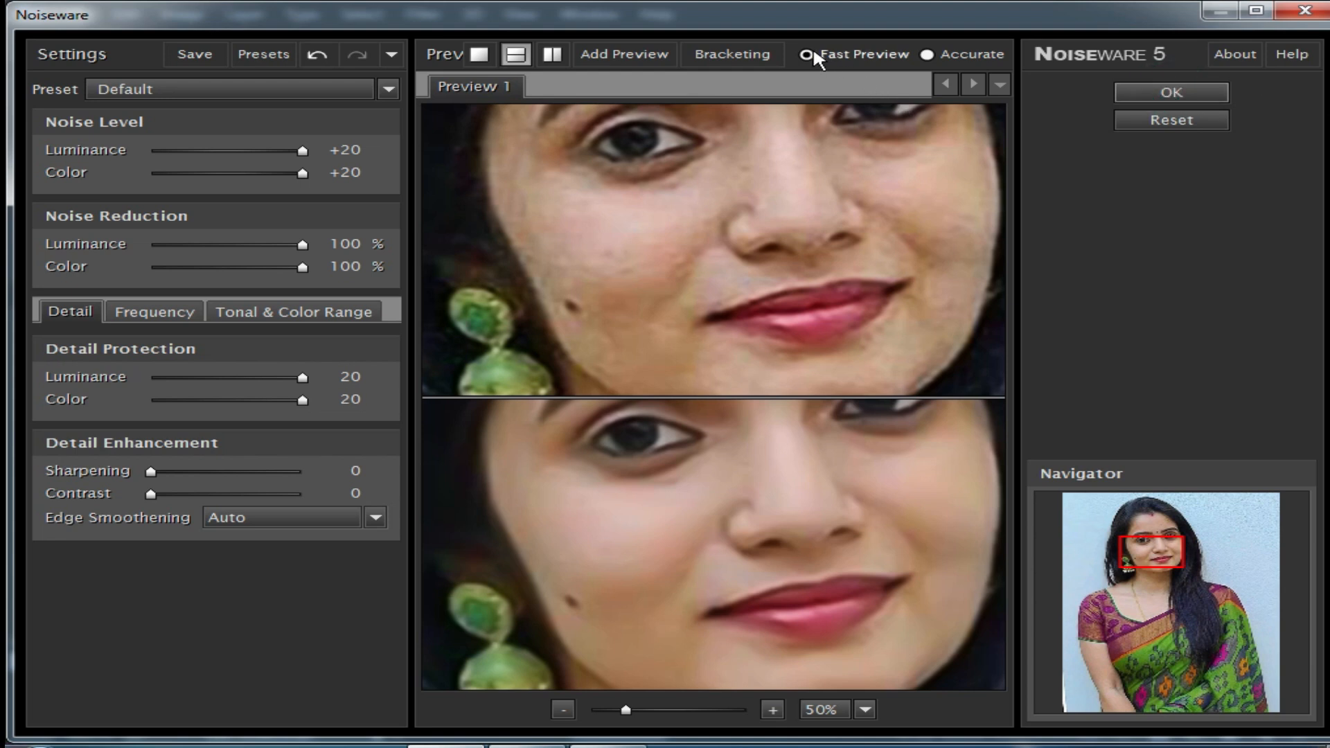
{"action": "left_click", "coordinate": [808, 54]}
{"action": "left_click", "coordinate": [810, 54]}
{"action": "left_click", "coordinate": [1169, 92]}
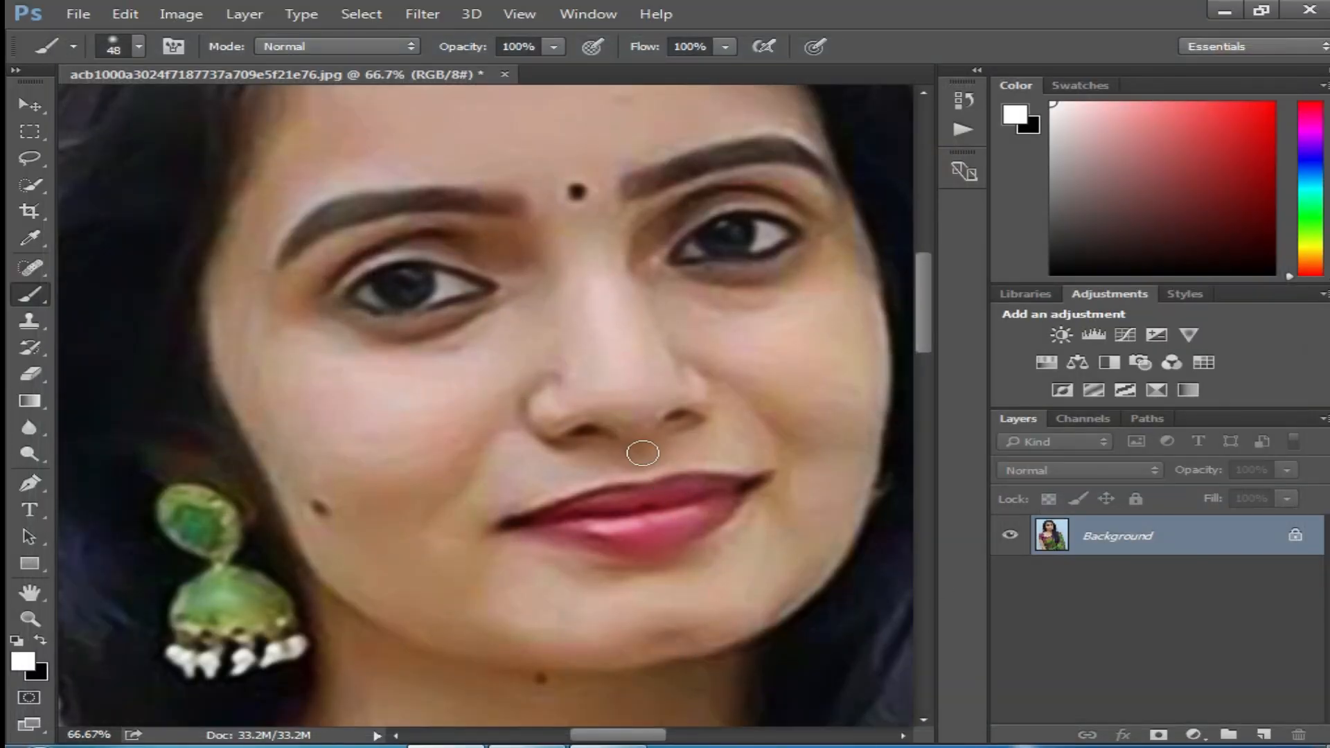
Inspect the smoothed skin on the face at a closer view
{"action": "key", "text": "alt+space"}
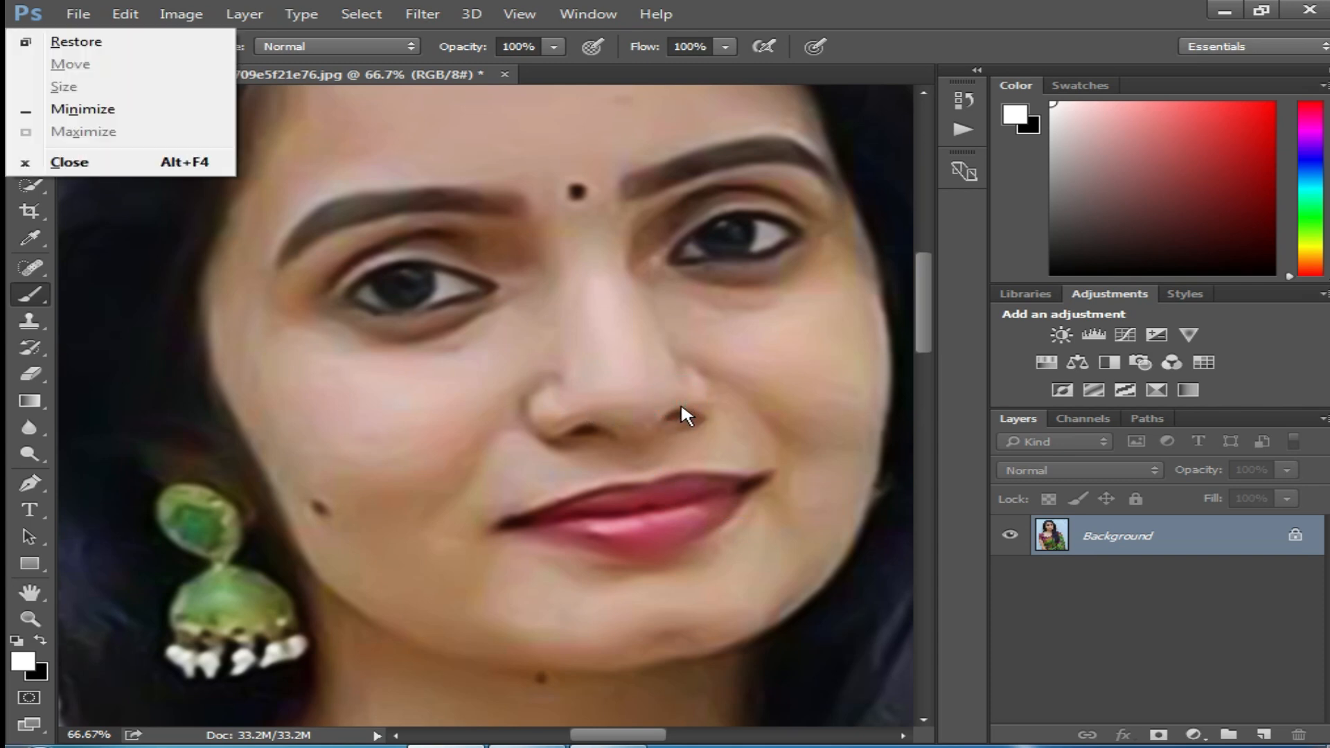
{"action": "left_click", "coordinate": [614, 226]}
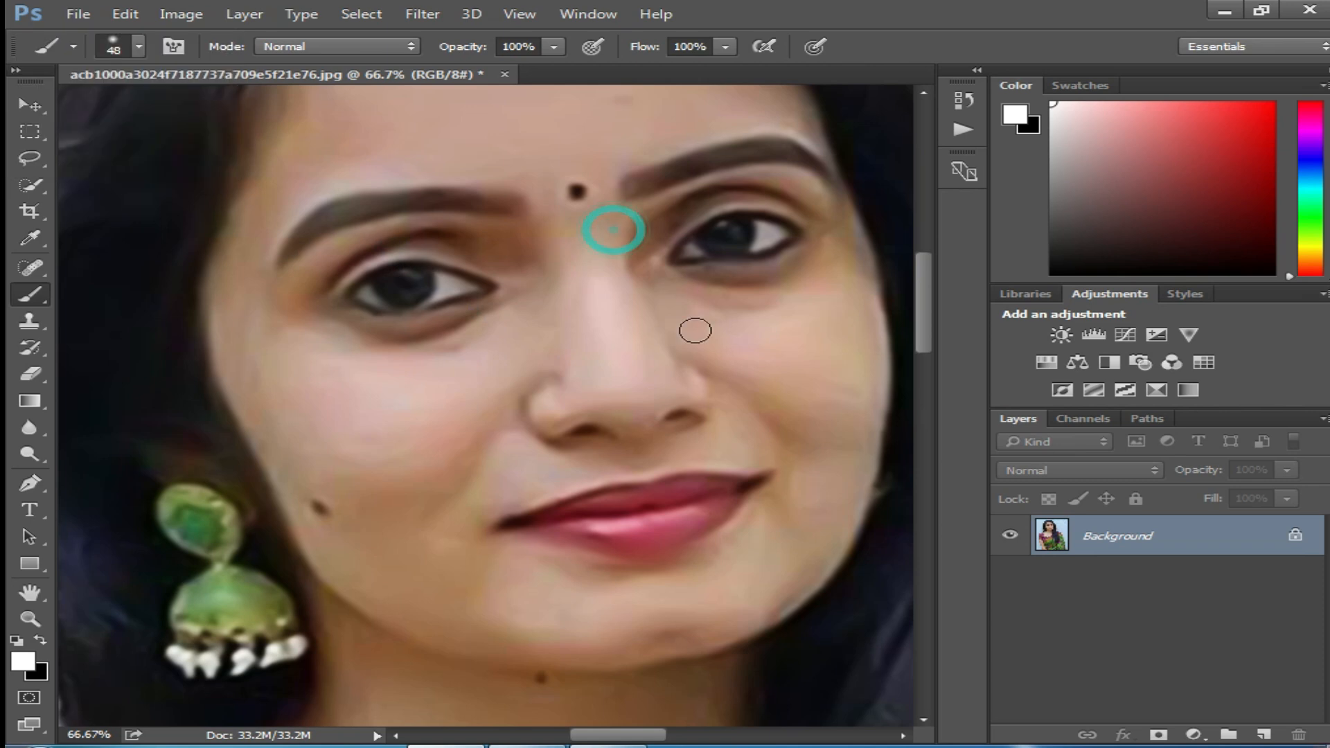
{"action": "left_click", "coordinate": [637, 419], "text": "ctrl+alt"}
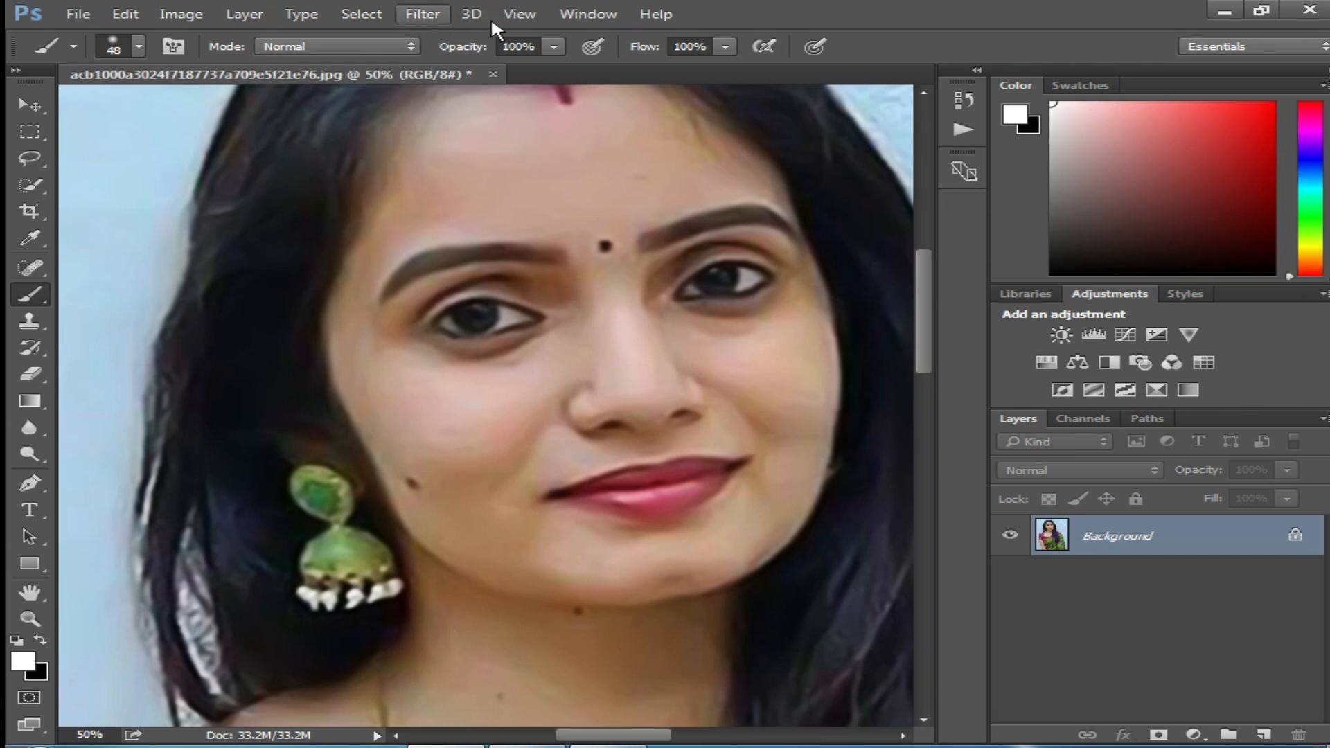
{"action": "left_click", "coordinate": [977, 68]}
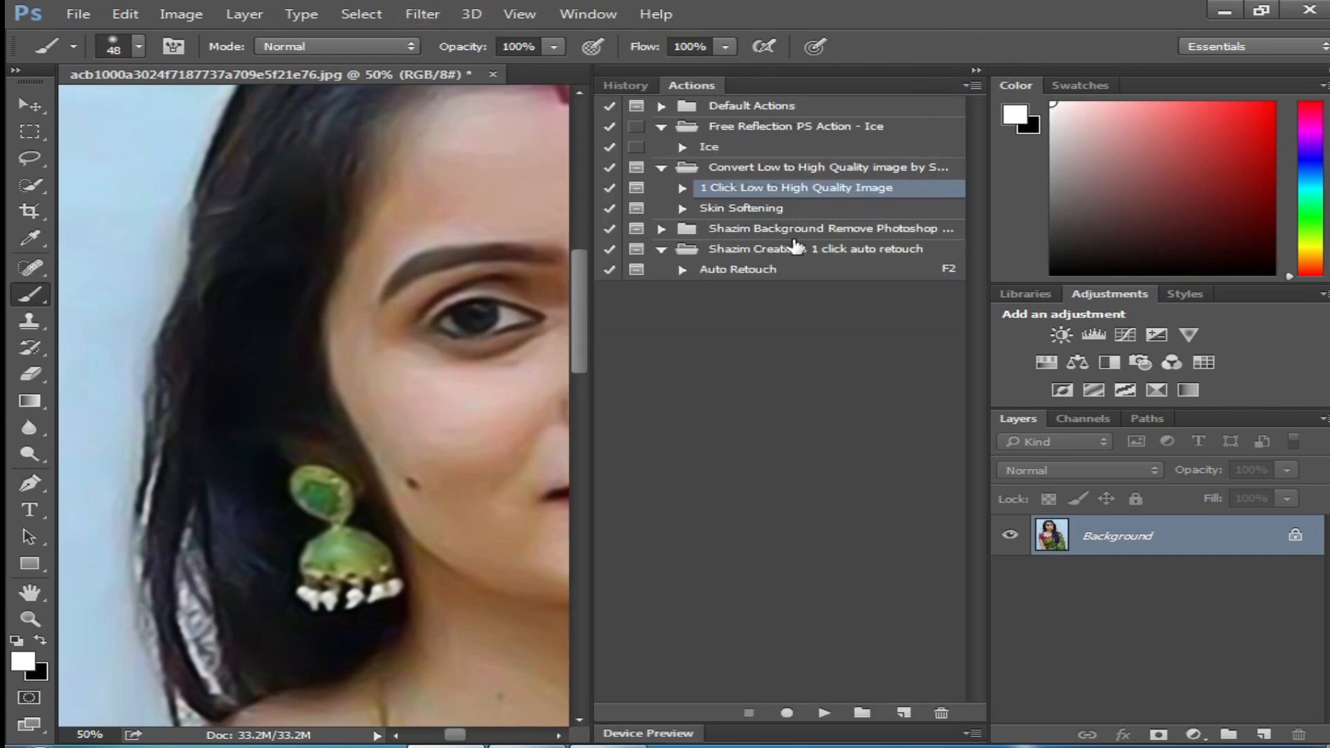
{"action": "left_click", "coordinate": [683, 270]}
{"action": "left_click", "coordinate": [824, 713]}
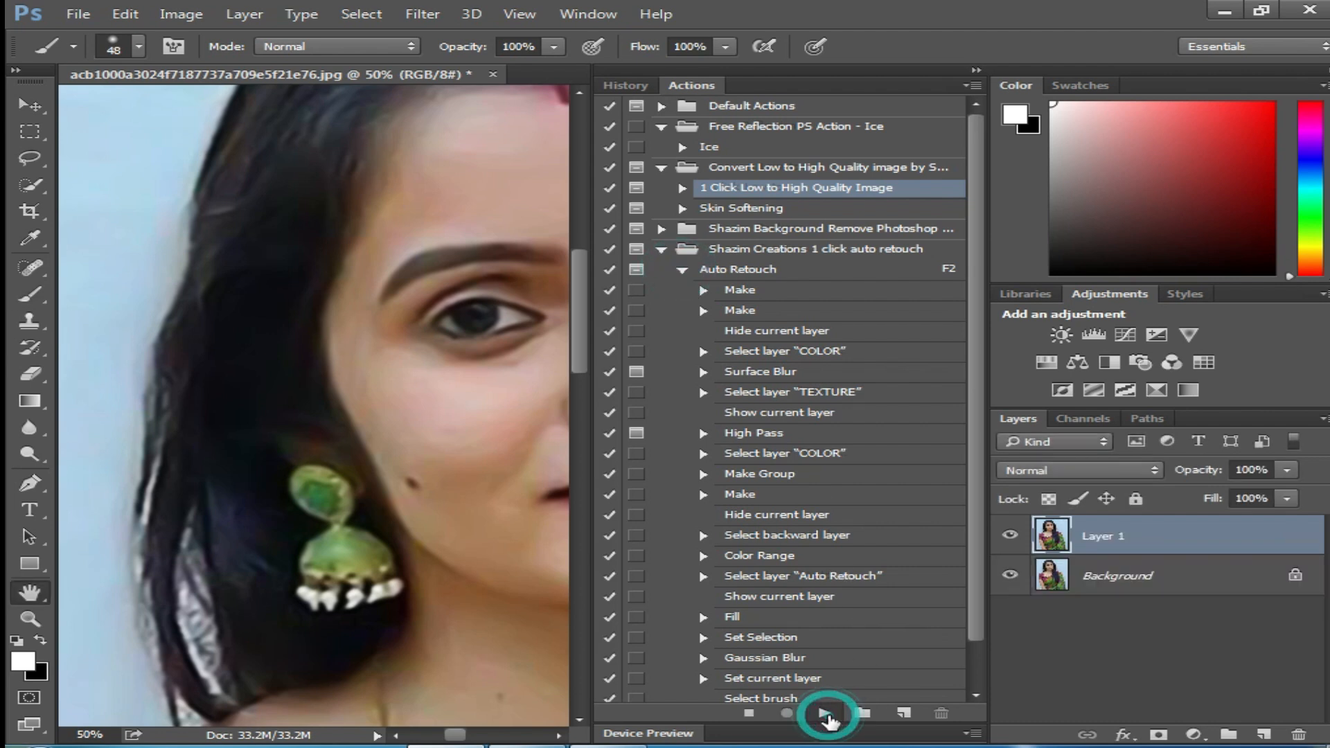
{"action": "left_click", "coordinate": [774, 427]}
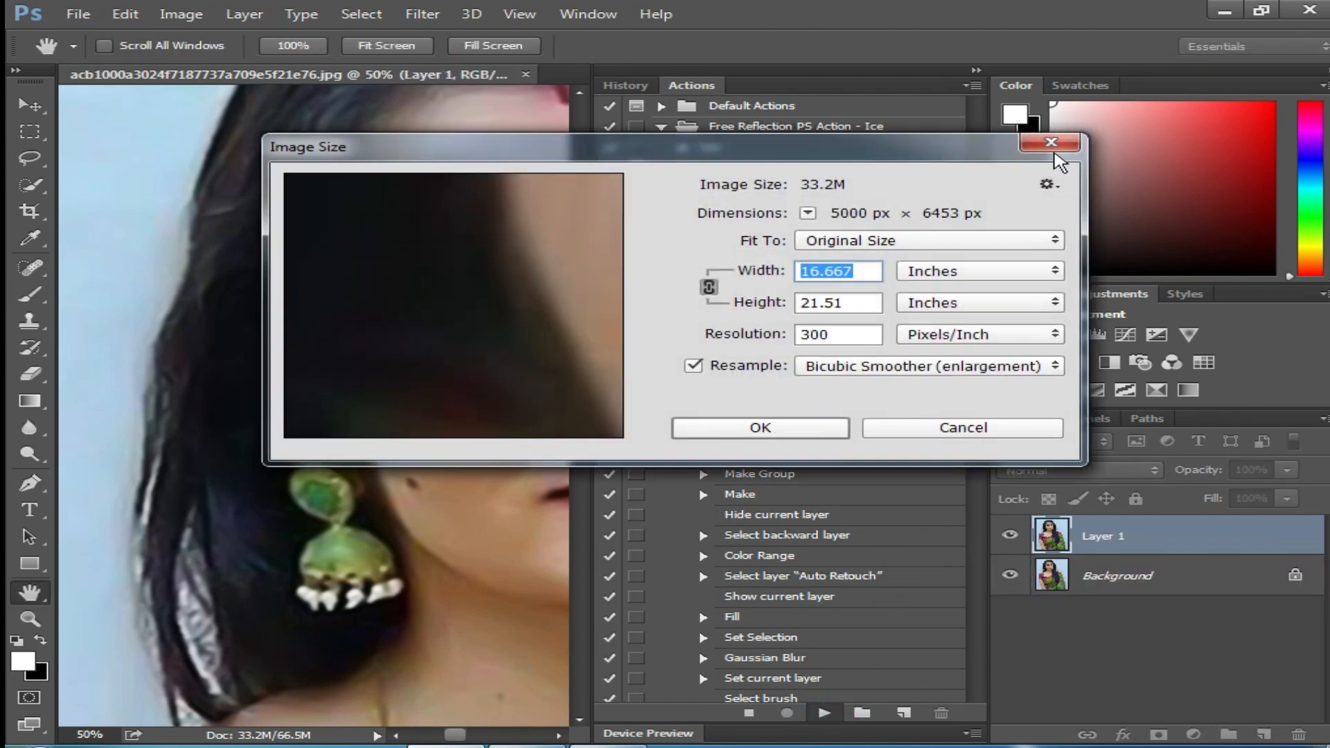
{"action": "left_click", "coordinate": [703, 229]}
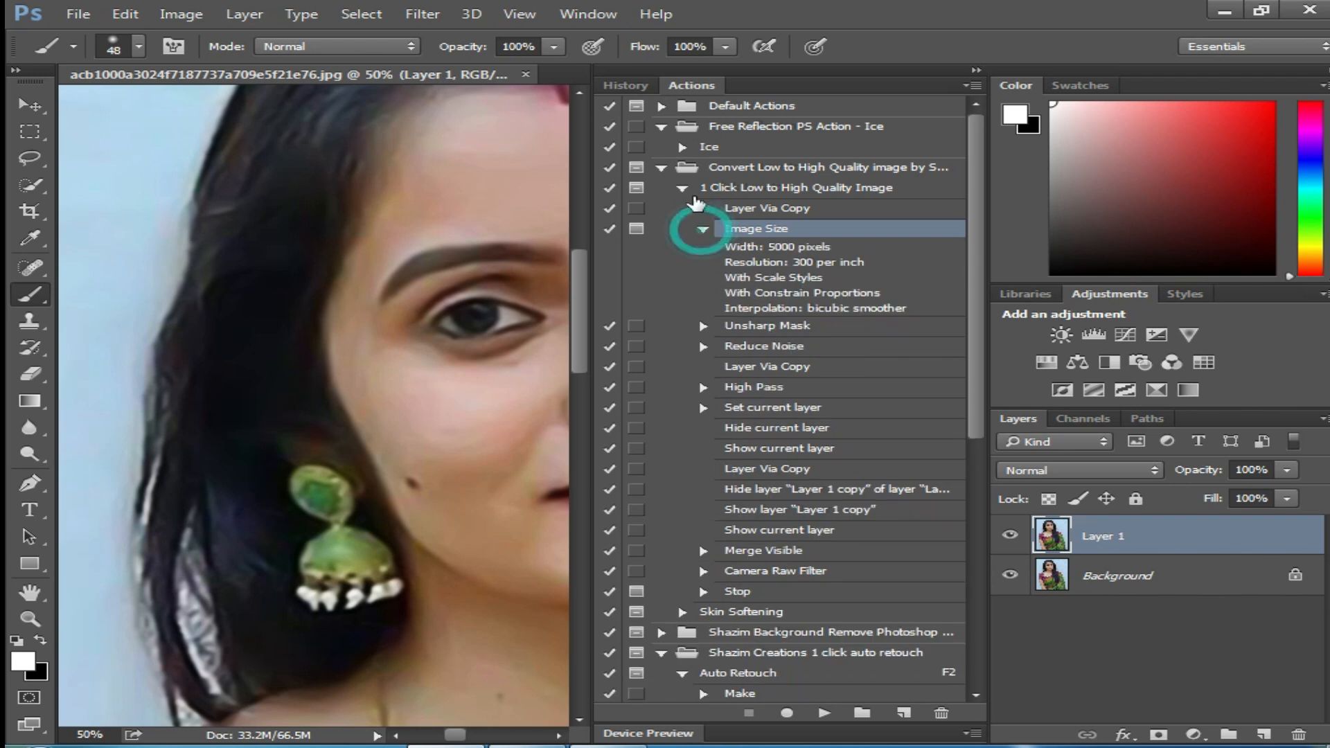
{"action": "left_click", "coordinate": [682, 188]}
{"action": "left_click", "coordinate": [662, 249]}
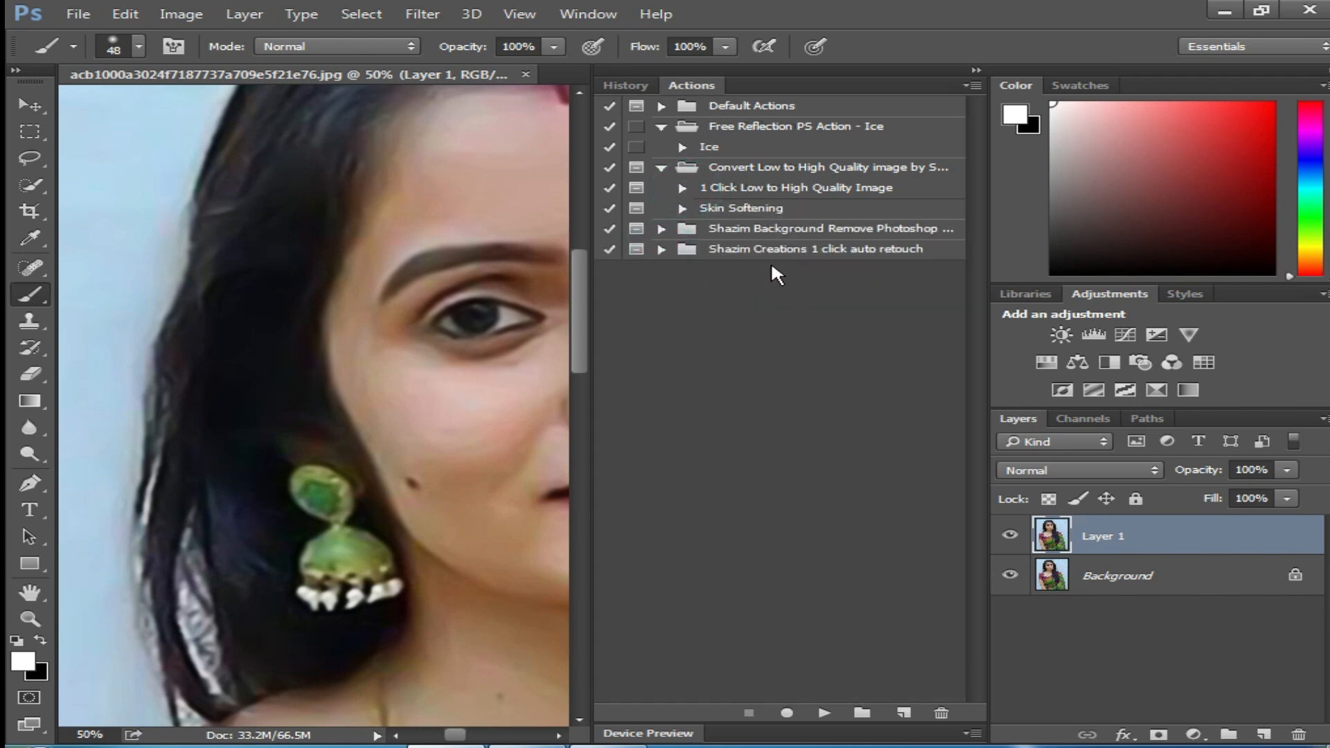
Run the Auto Retouch action from the Shazim Creations 1 click auto retouch set and accept its Surface Blur with a 45-pixel radius
{"action": "left_click", "coordinate": [807, 257]}
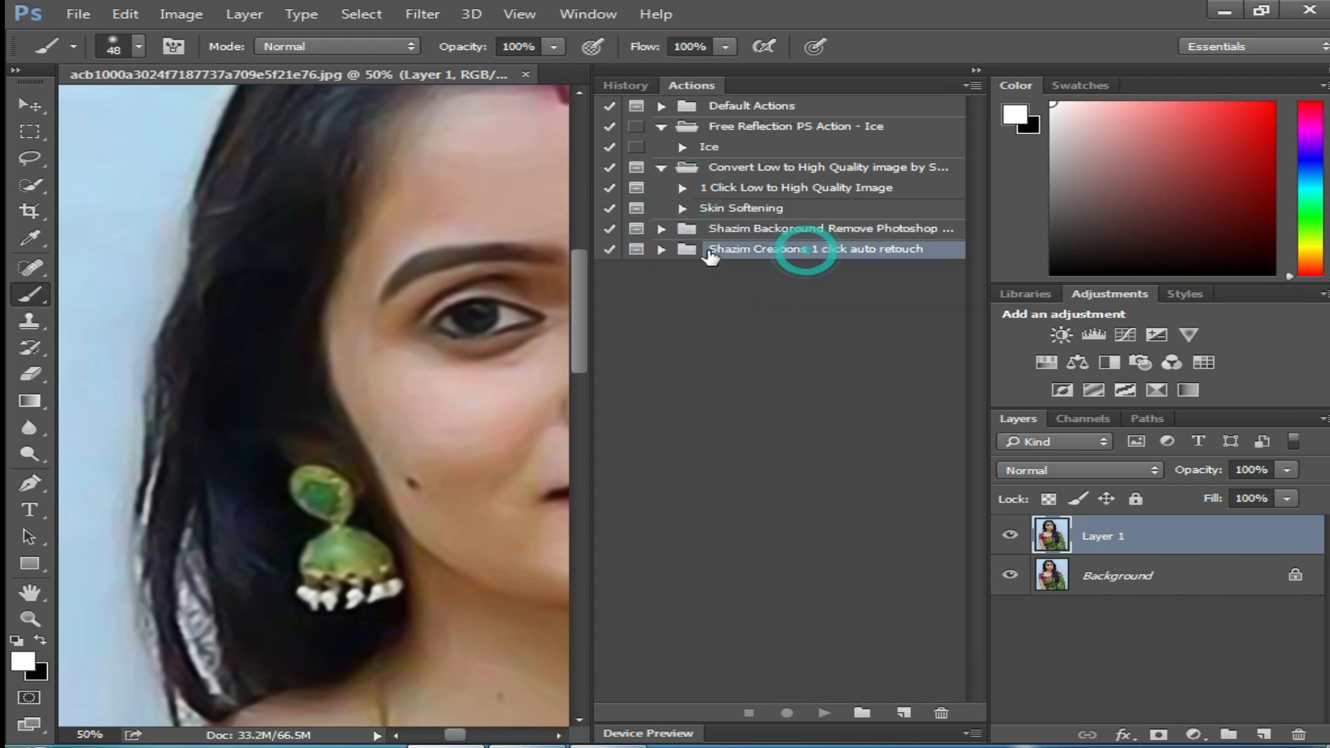
{"action": "left_click", "coordinate": [662, 249]}
{"action": "left_click", "coordinate": [760, 270]}
{"action": "left_click", "coordinate": [824, 712]}
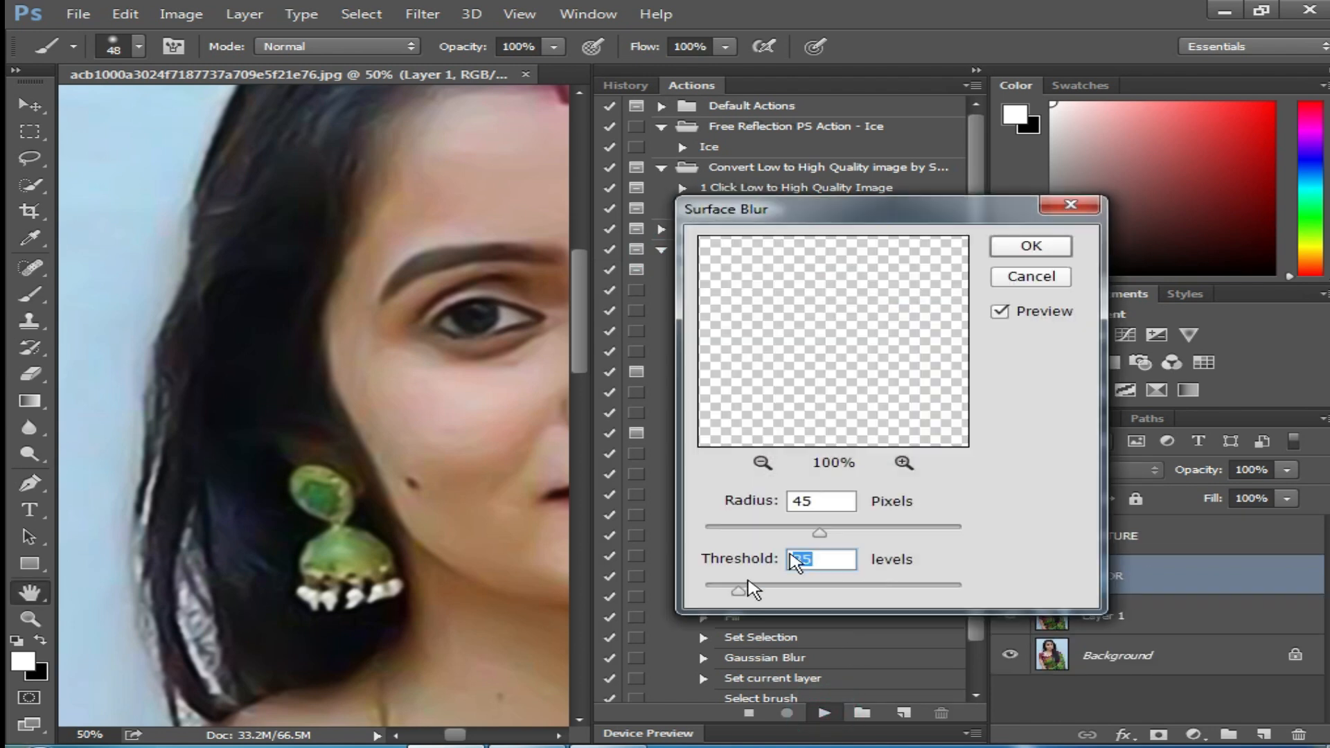
{"action": "left_click_drag", "start_coordinate": [884, 367], "coordinate": [685, 377]}
{"action": "left_click_drag", "start_coordinate": [935, 375], "coordinate": [778, 362]}
{"action": "left_click", "coordinate": [1047, 248]}
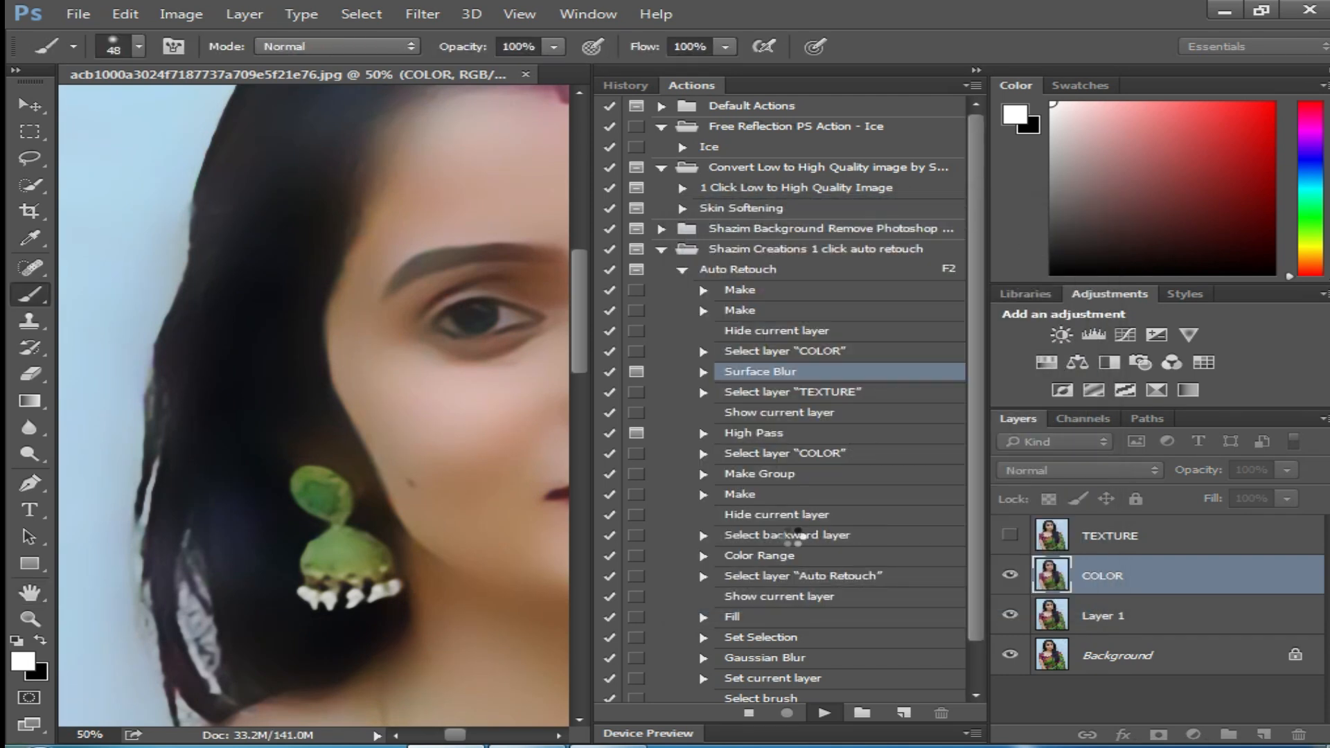
Accept the High Pass filter of the Auto Retouch action and let the action run to its end
{"action": "left_click_drag", "start_coordinate": [827, 321], "coordinate": [935, 387]}
{"action": "left_click_drag", "start_coordinate": [870, 309], "coordinate": [763, 219]}
{"action": "left_click", "coordinate": [1017, 208]}
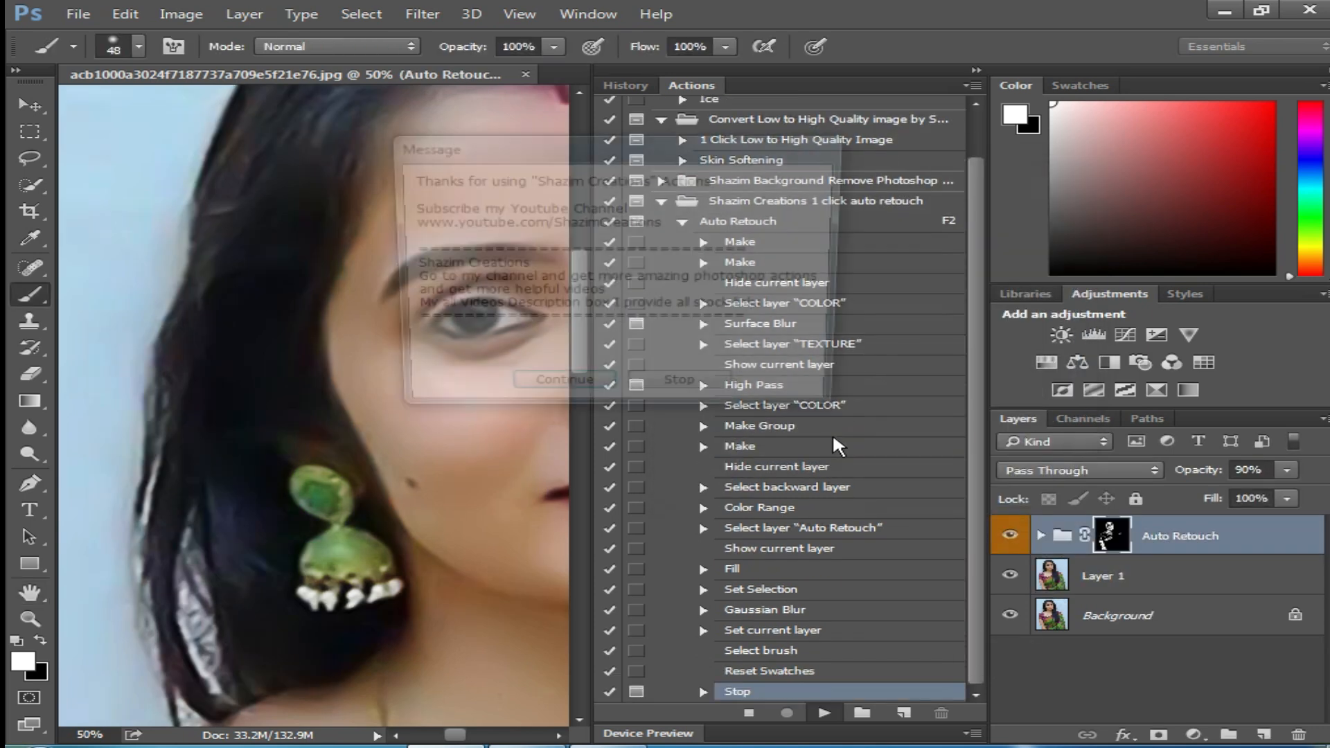
{"action": "left_click", "coordinate": [565, 391]}
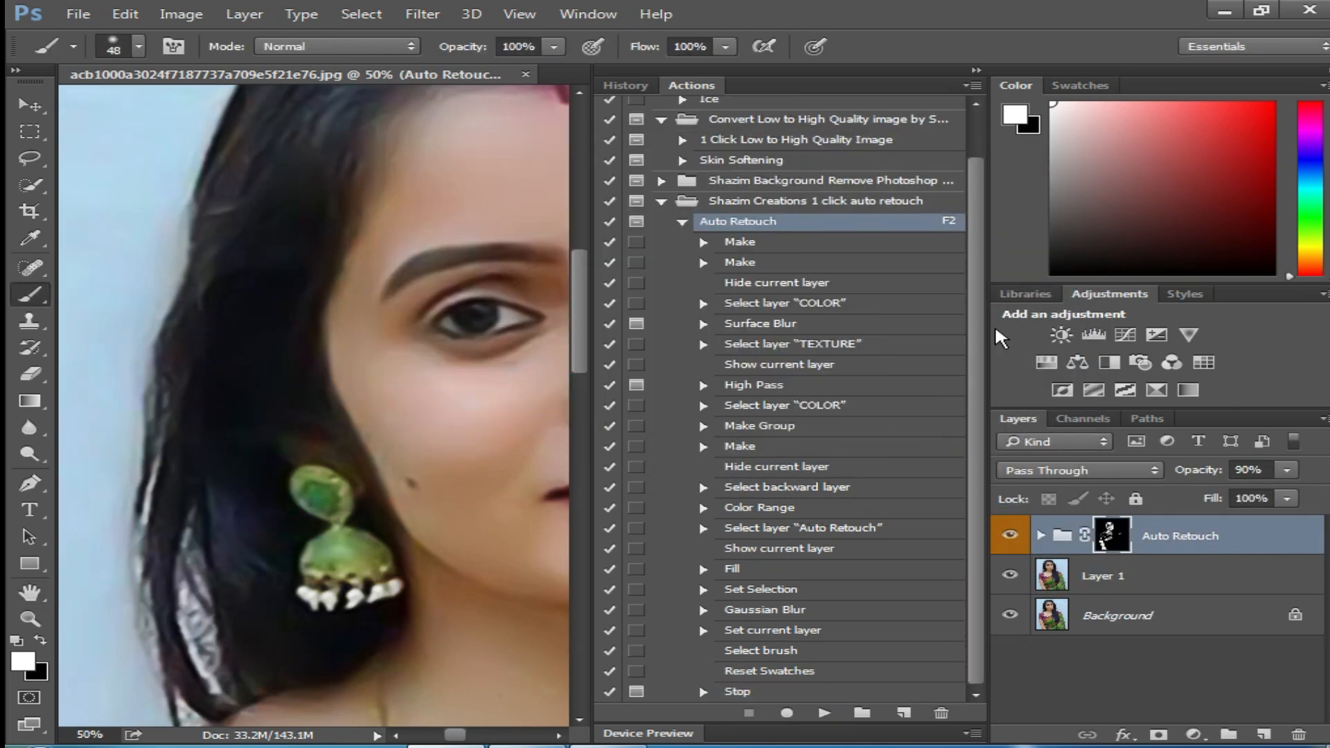
{"action": "left_click", "coordinate": [976, 70]}
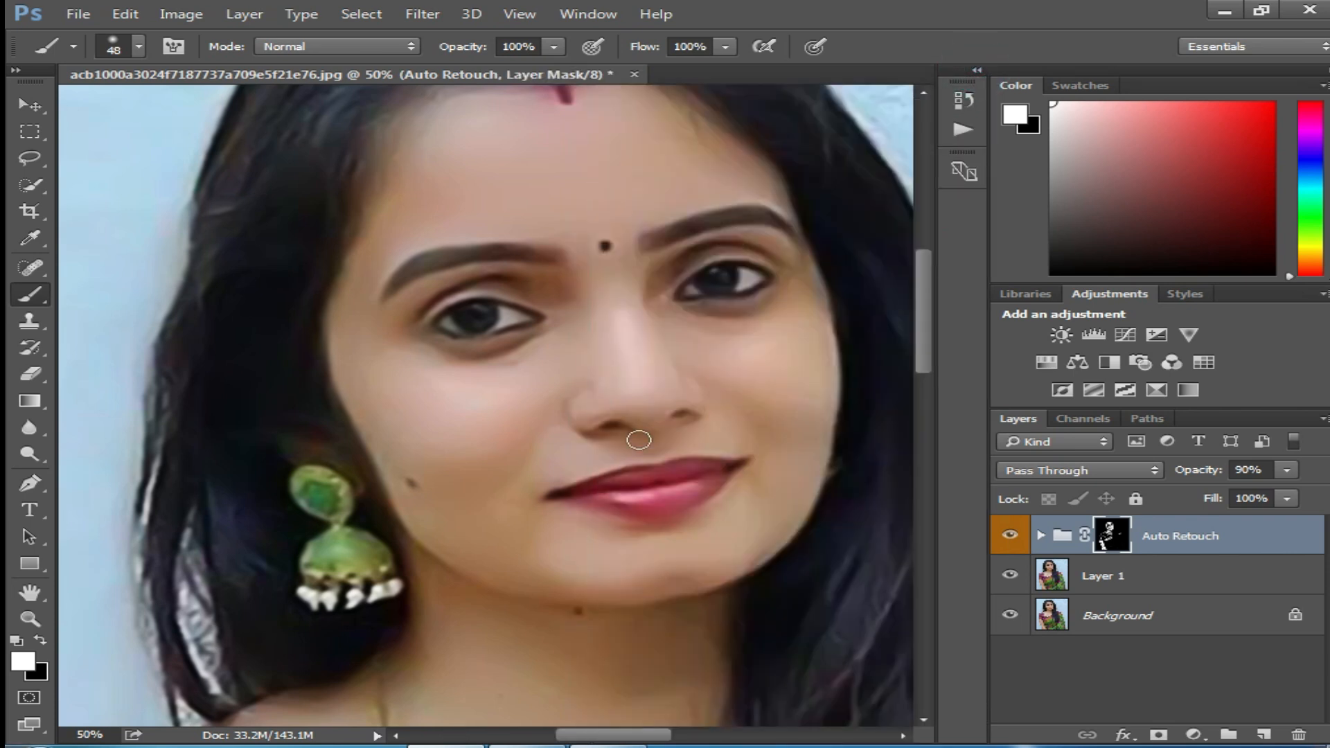
Compare the face with the Auto Retouch group hidden and shown
{"action": "left_click", "coordinate": [570, 432], "text": "ctrl"}
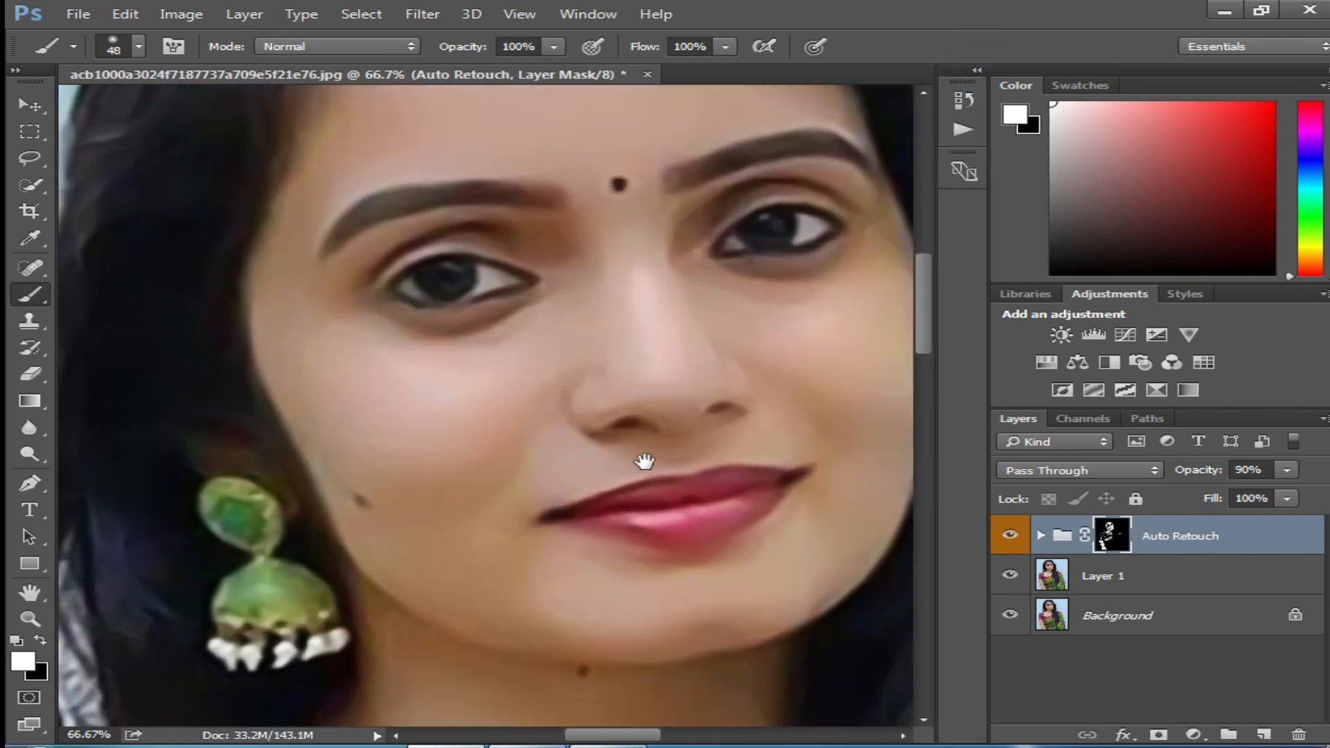
{"action": "key", "text": "alt+space"}
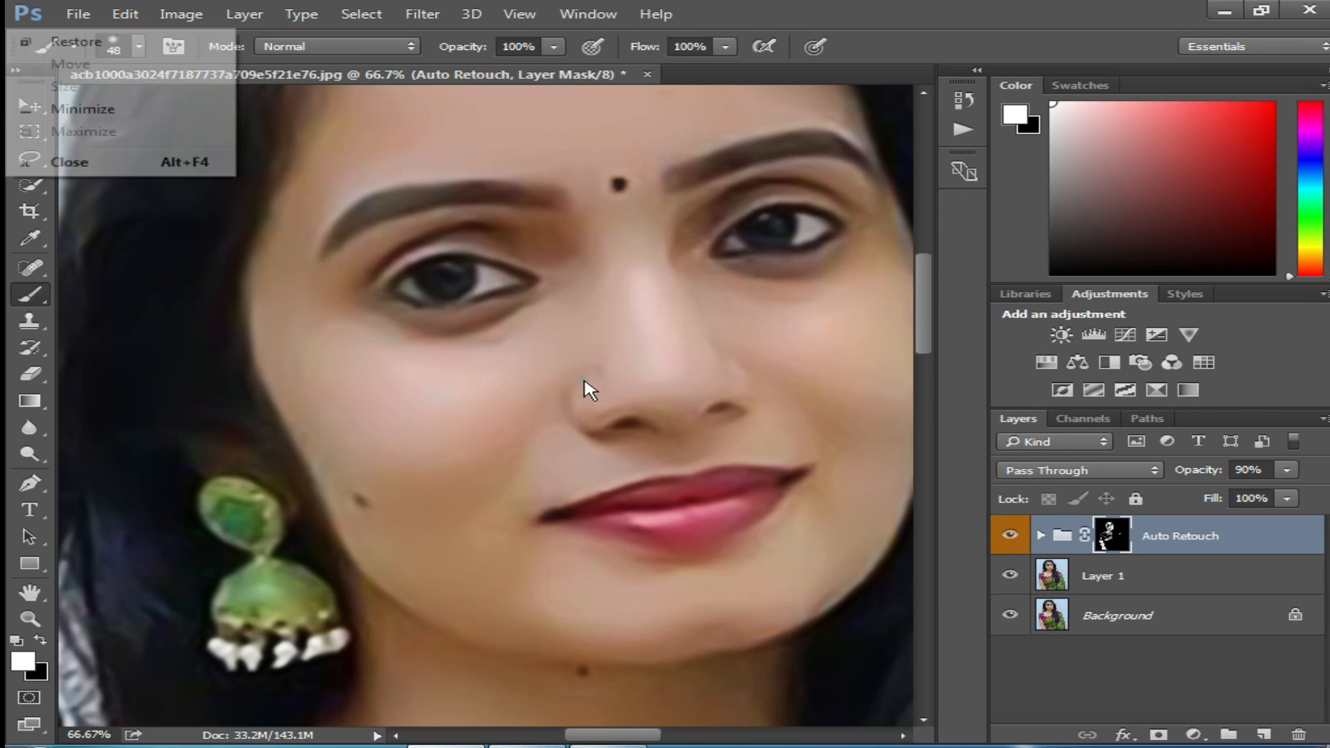
{"action": "left_click", "coordinate": [638, 413], "text": "alt"}
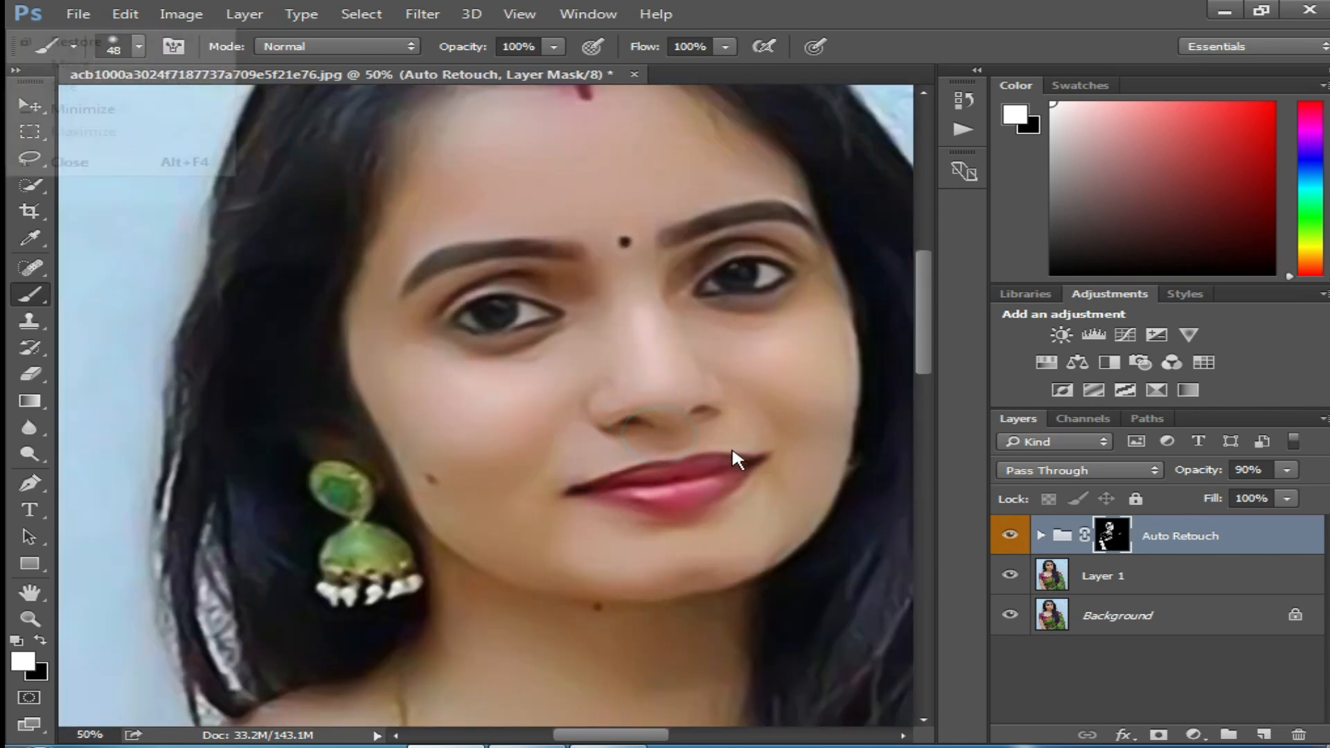
{"action": "left_click", "coordinate": [1010, 536]}
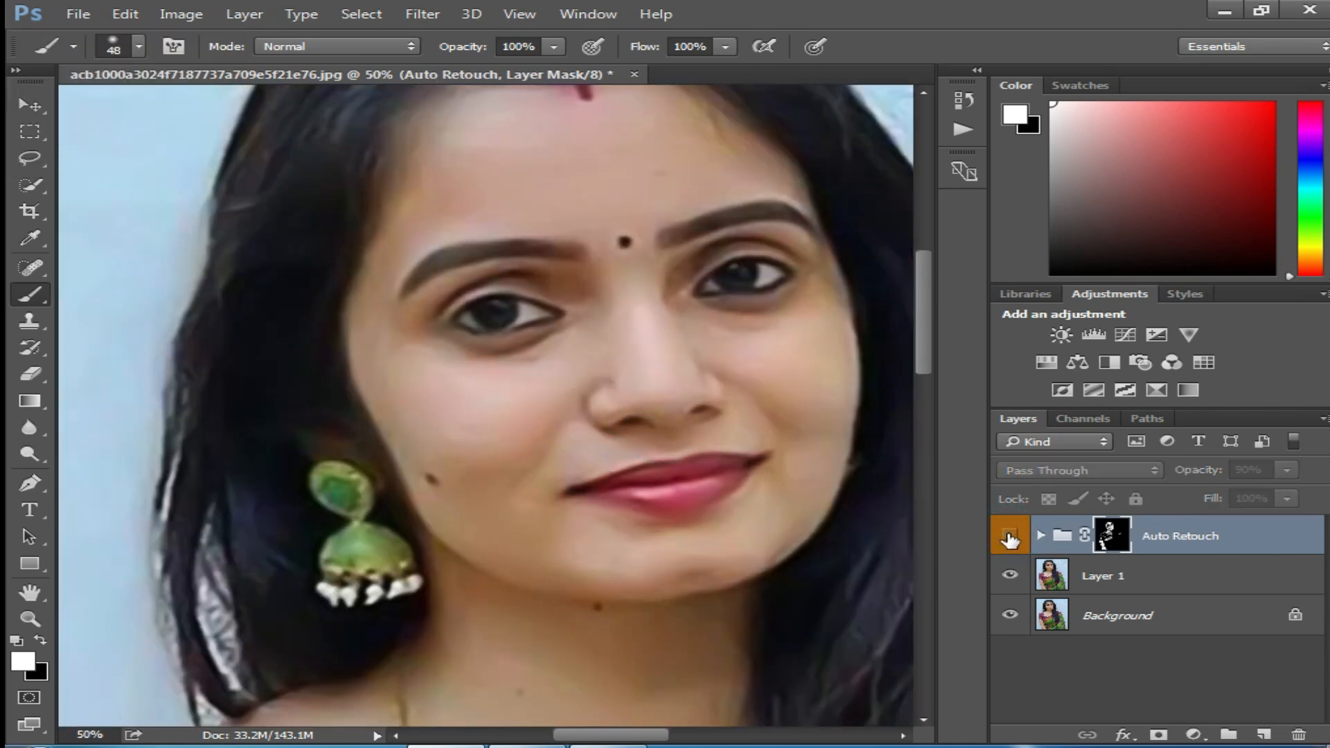
{"action": "left_click", "coordinate": [1009, 536]}
{"action": "scroll", "coordinate": [522, 445], "scroll_direction": "right", "scroll_amount": 3}
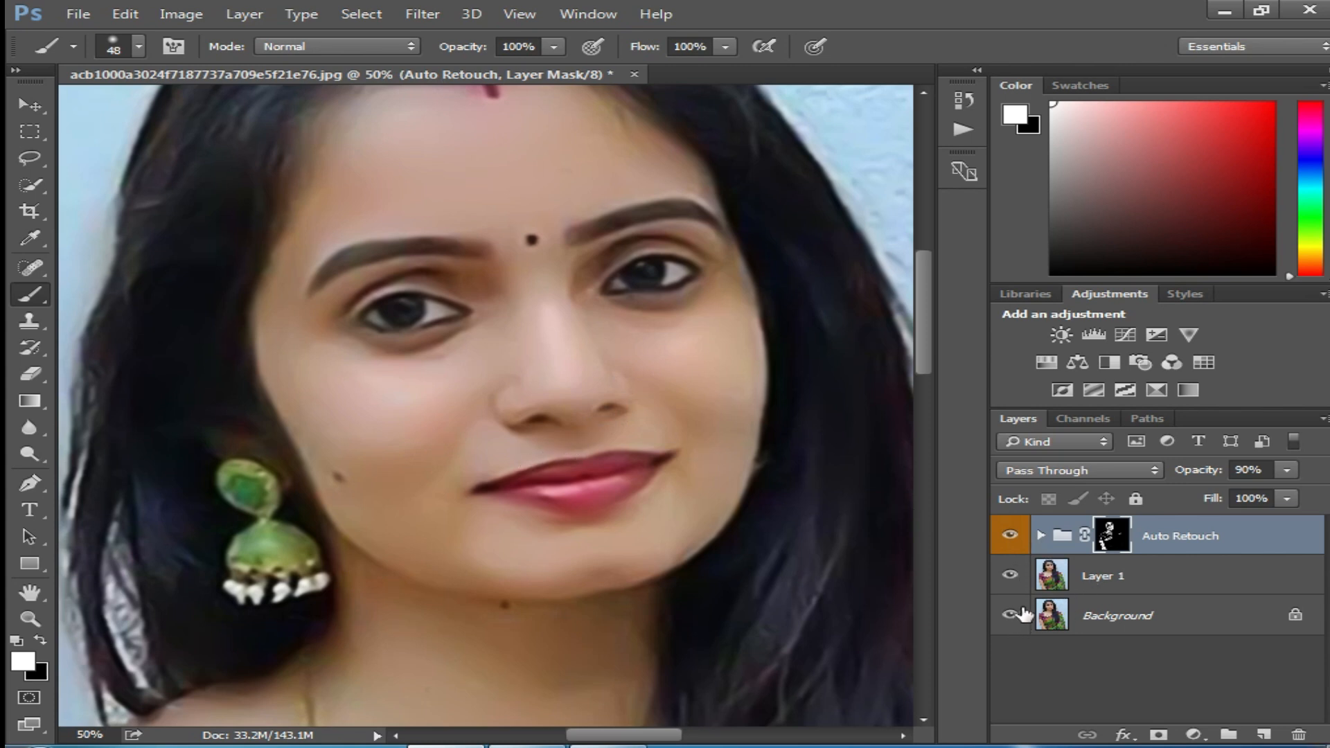
Merge all visible layers and brighten the portrait with an RGB curve point at input 120, output 134
{"action": "key", "text": "ctrl+shift+e"}
{"action": "key", "text": "ctrl+m"}
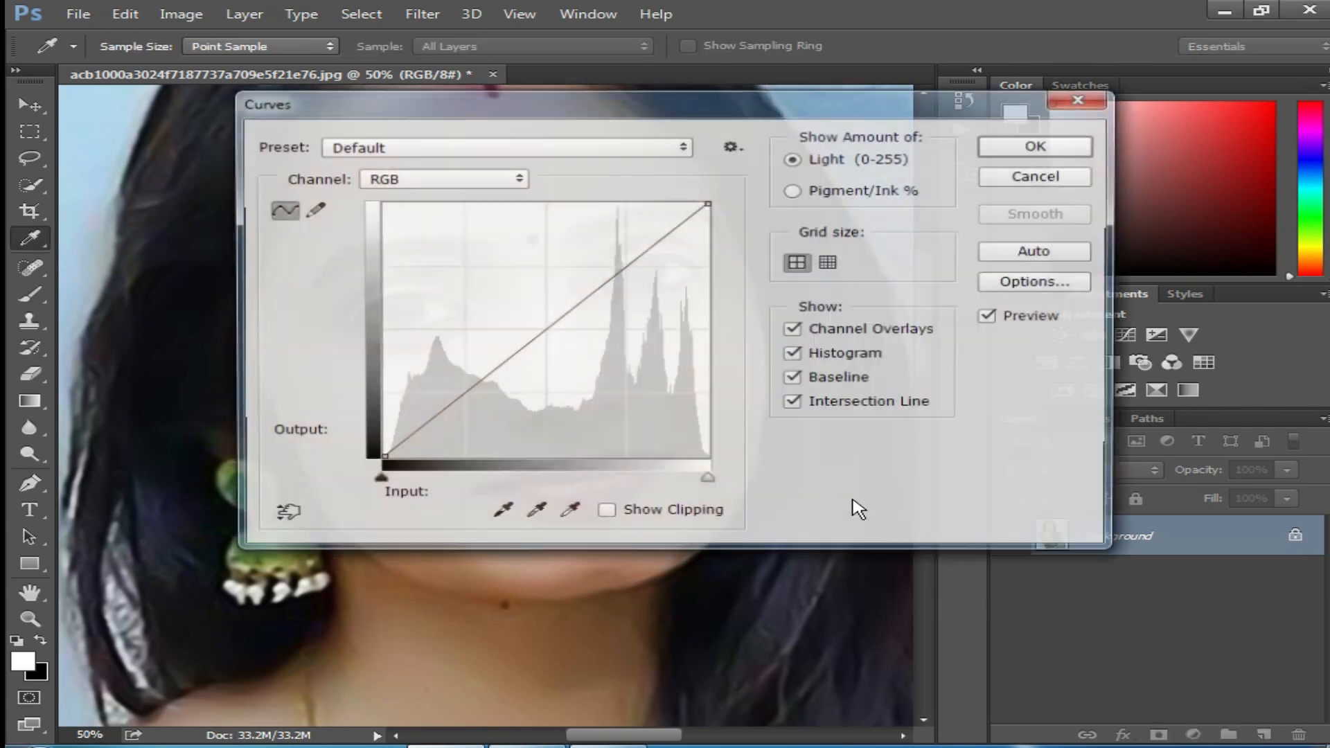
{"action": "left_click_drag", "start_coordinate": [677, 124], "coordinate": [990, 251]}
{"action": "left_click_drag", "start_coordinate": [864, 454], "coordinate": [856, 450]}
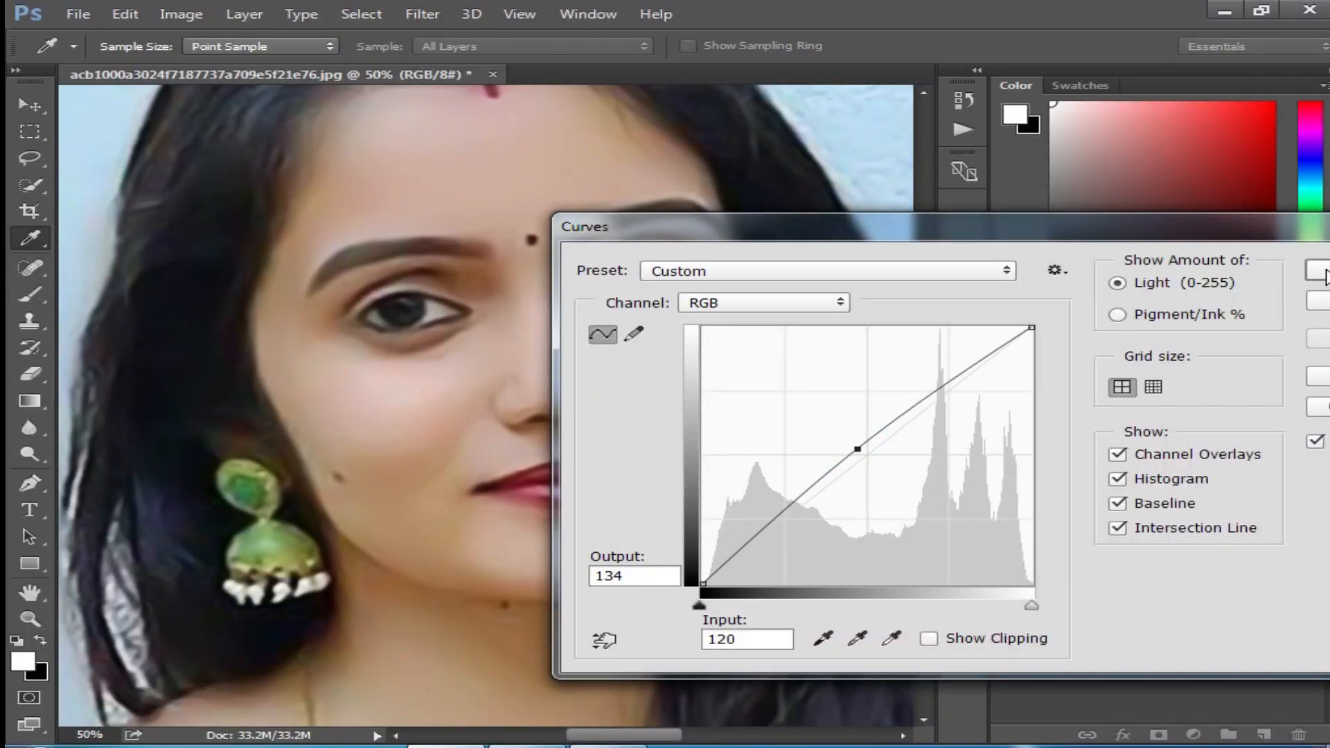
{"action": "left_click_drag", "start_coordinate": [1262, 226], "coordinate": [1051, 229]}
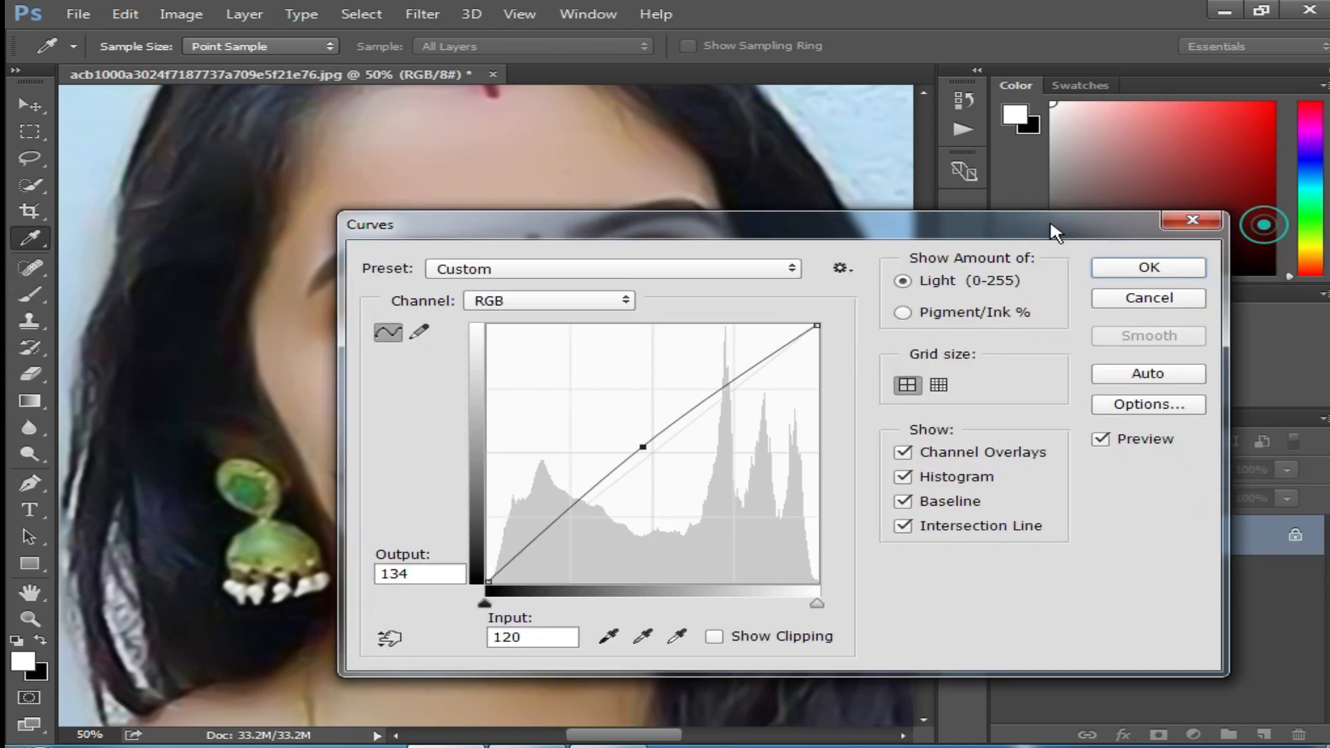
{"action": "left_click", "coordinate": [1146, 275]}
Examine the brightened portrait from the face close-up out to the whole figure
{"action": "key", "text": "ctrl+minus"}
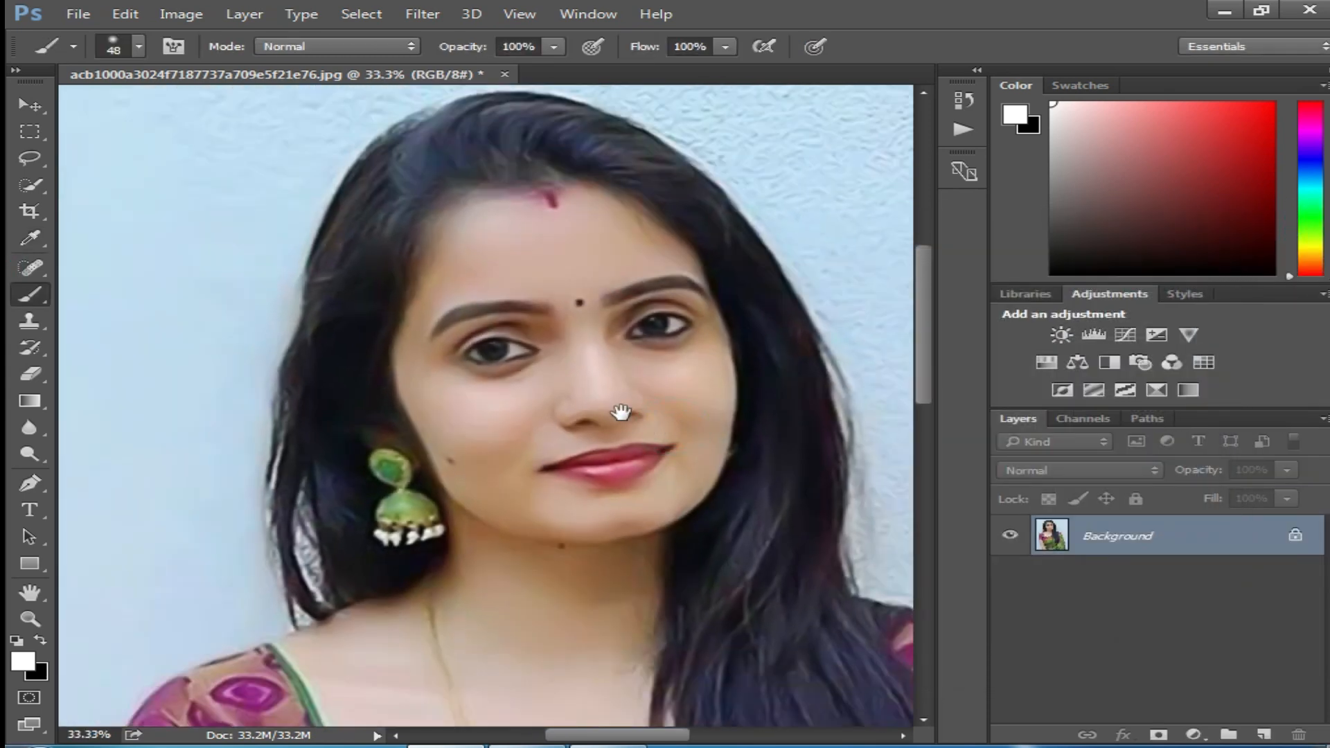
{"action": "left_click", "coordinate": [608, 433]}
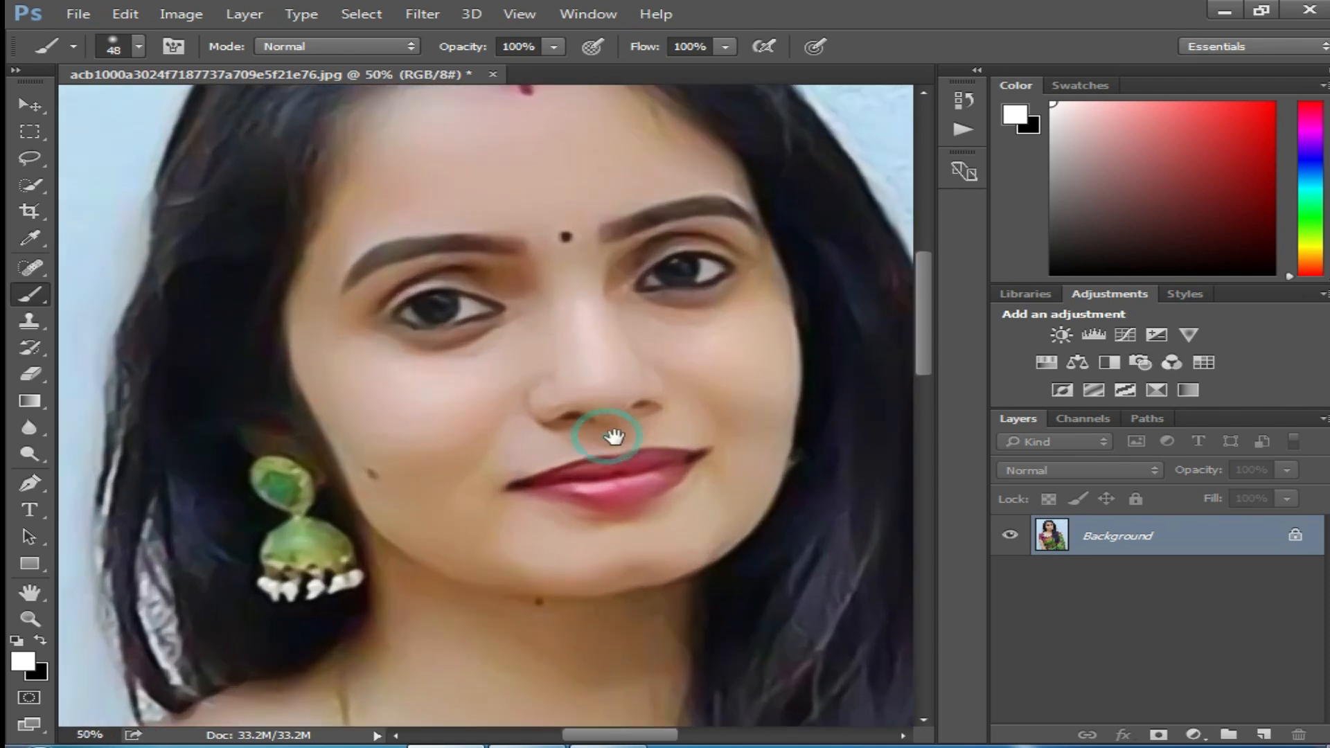
{"action": "left_click", "coordinate": [620, 430], "text": "alt"}
{"action": "left_click", "coordinate": [665, 430], "text": "alt"}
{"action": "scroll", "coordinate": [635, 519], "scroll_direction": "down", "scroll_amount": 2}
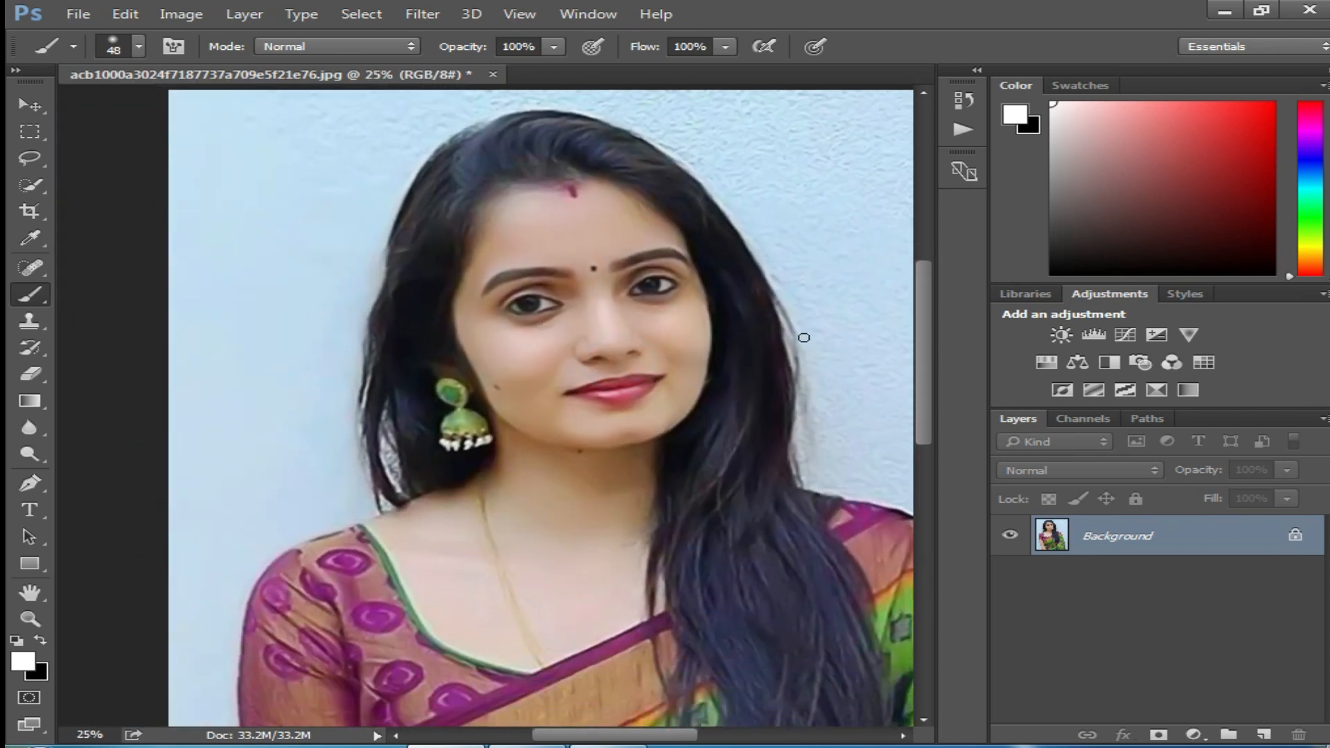
{"action": "left_click", "coordinate": [762, 450], "text": "alt"}
{"action": "left_click_drag", "start_coordinate": [778, 467], "coordinate": [604, 379]}
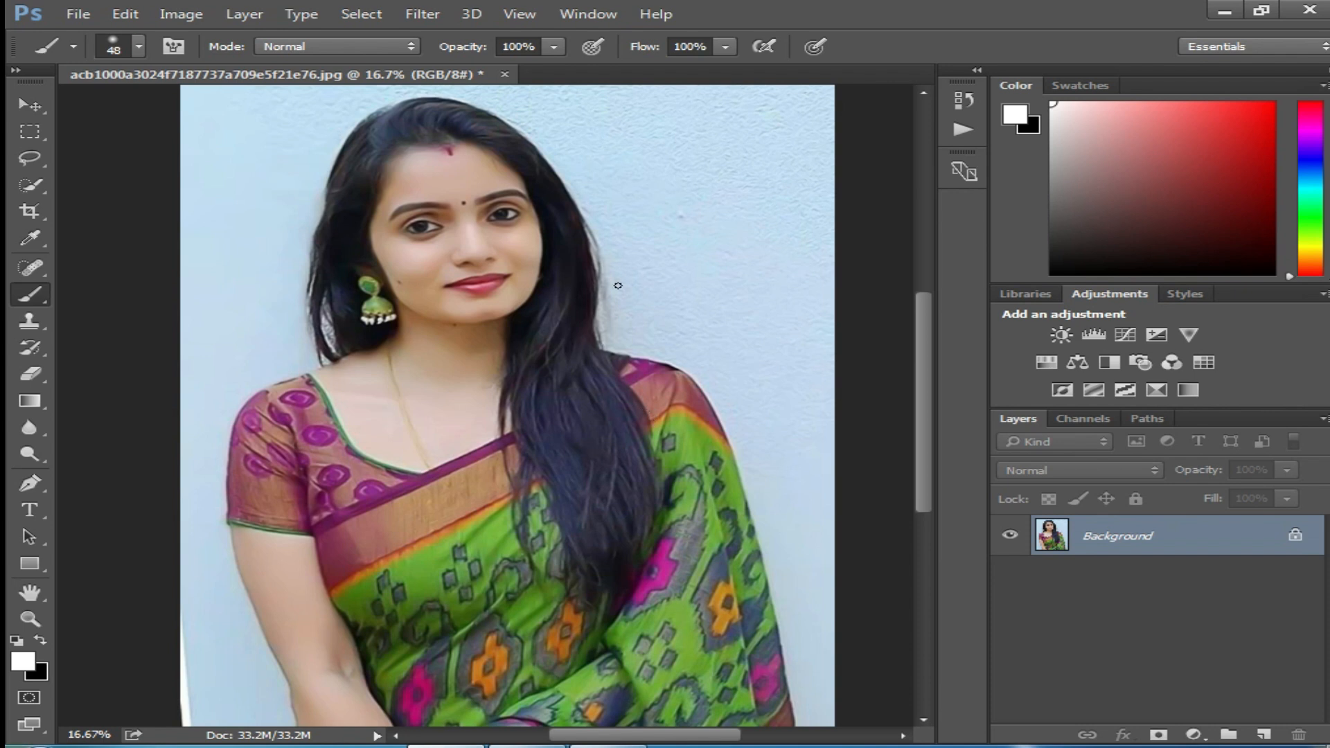
Review the available filters and the installed action sets, collapsing every set except Shazim Creations 1 click auto retouch
{"action": "left_click", "coordinate": [420, 11]}
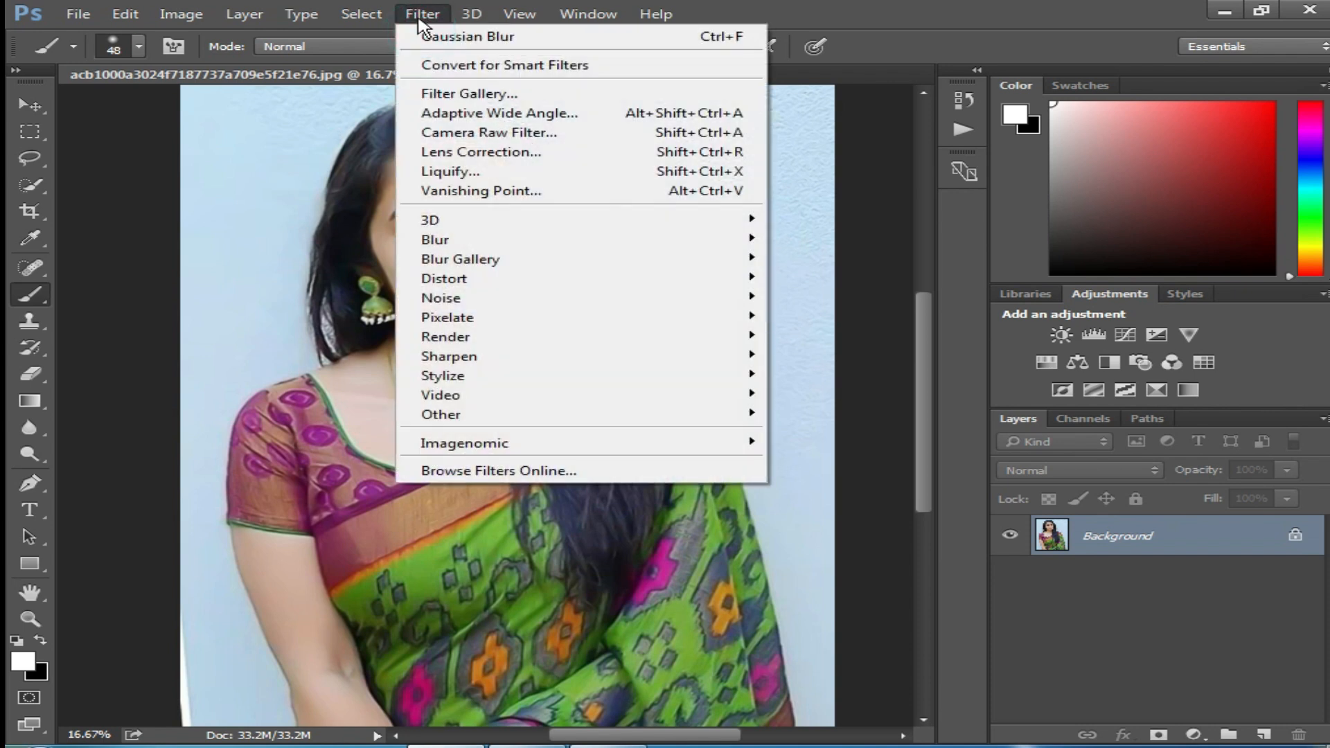
{"action": "mouse_move", "coordinate": [733, 449]}
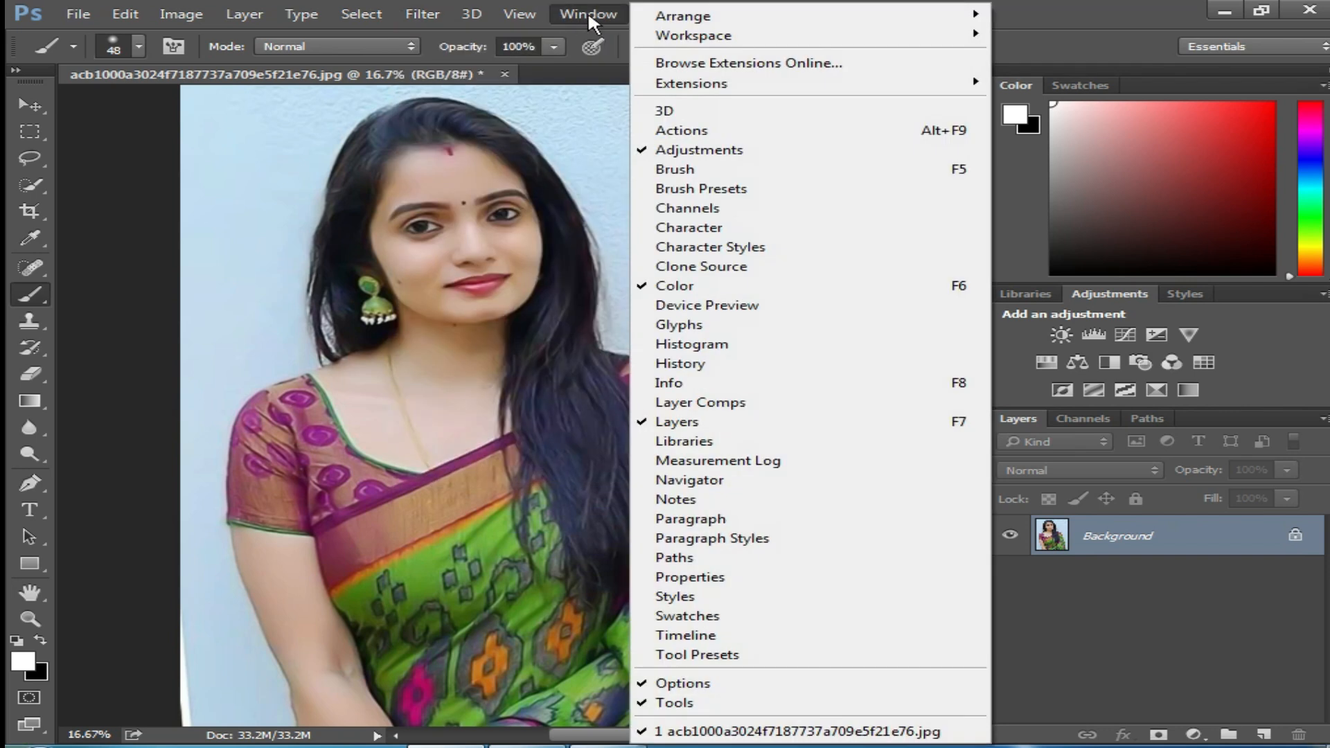
{"action": "left_click", "coordinate": [588, 13]}
{"action": "left_click", "coordinate": [587, 12]}
{"action": "left_click", "coordinate": [693, 130]}
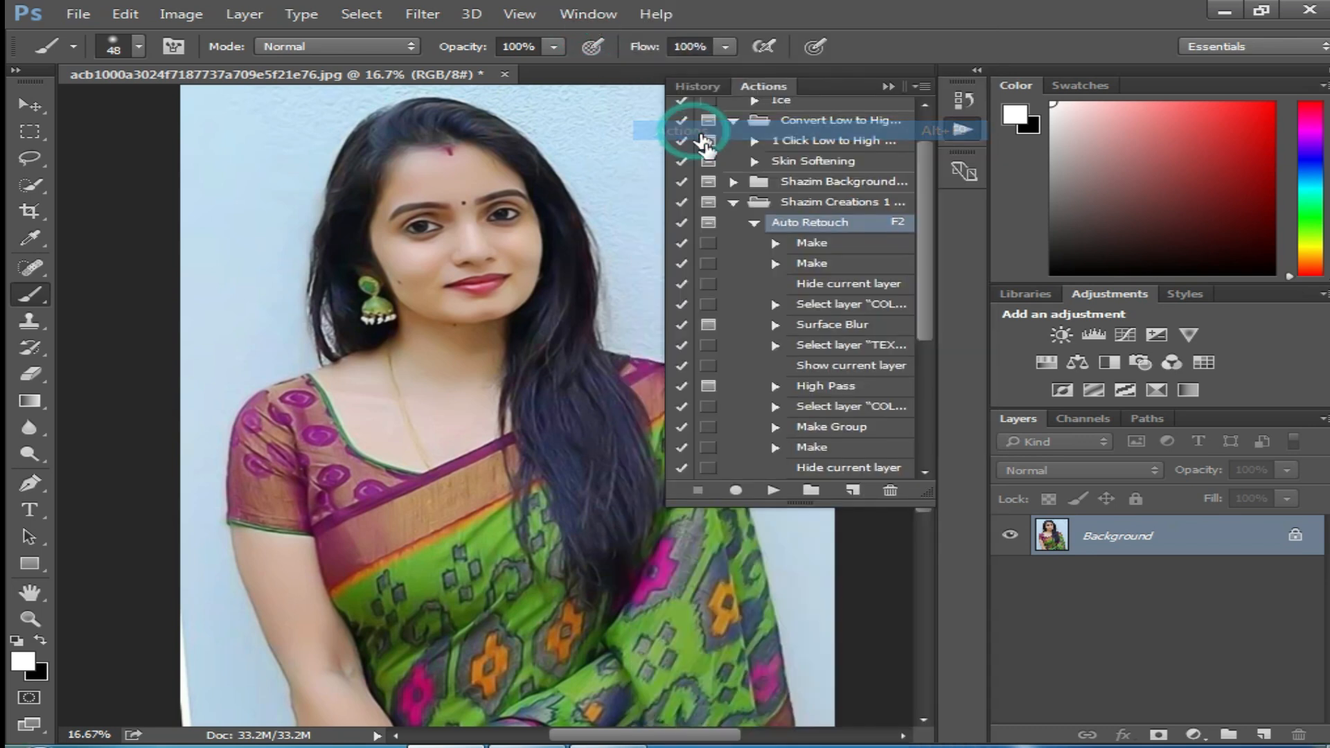
{"action": "left_click", "coordinate": [754, 222]}
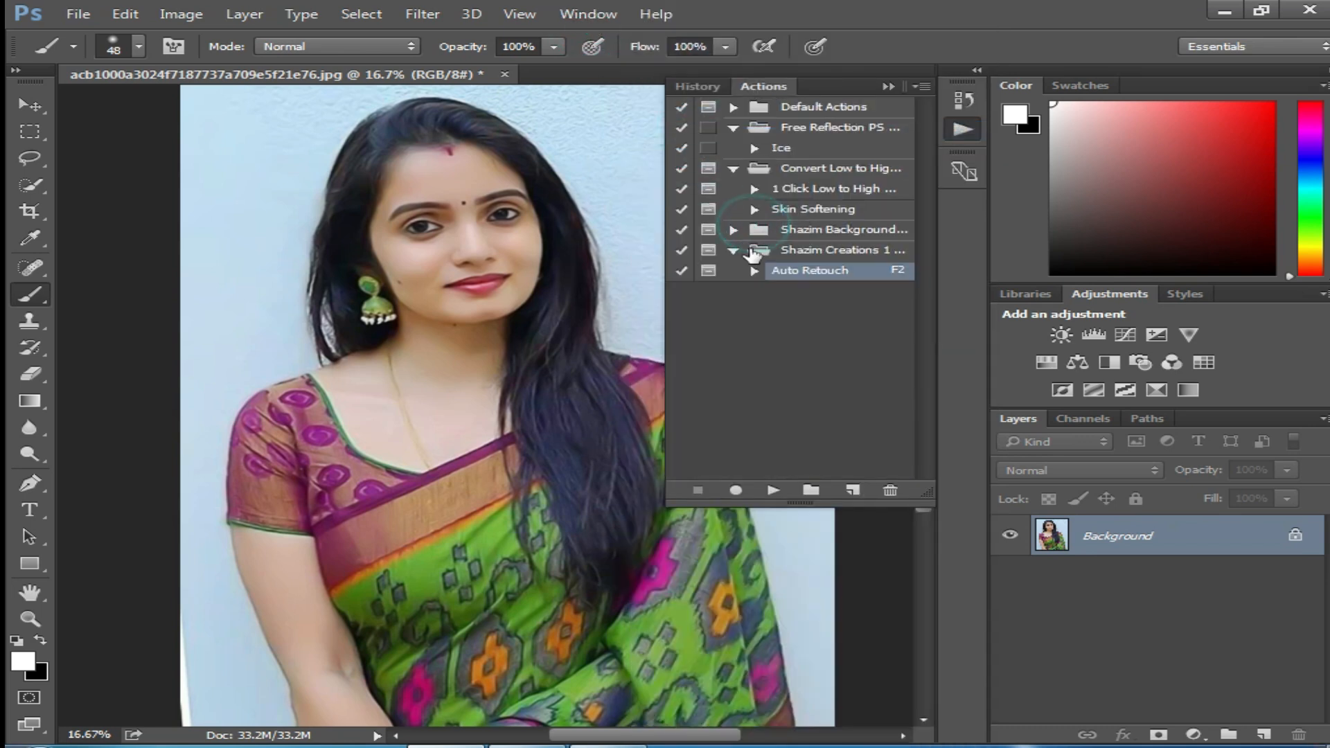
{"action": "left_click", "coordinate": [733, 167]}
{"action": "left_click", "coordinate": [732, 127]}
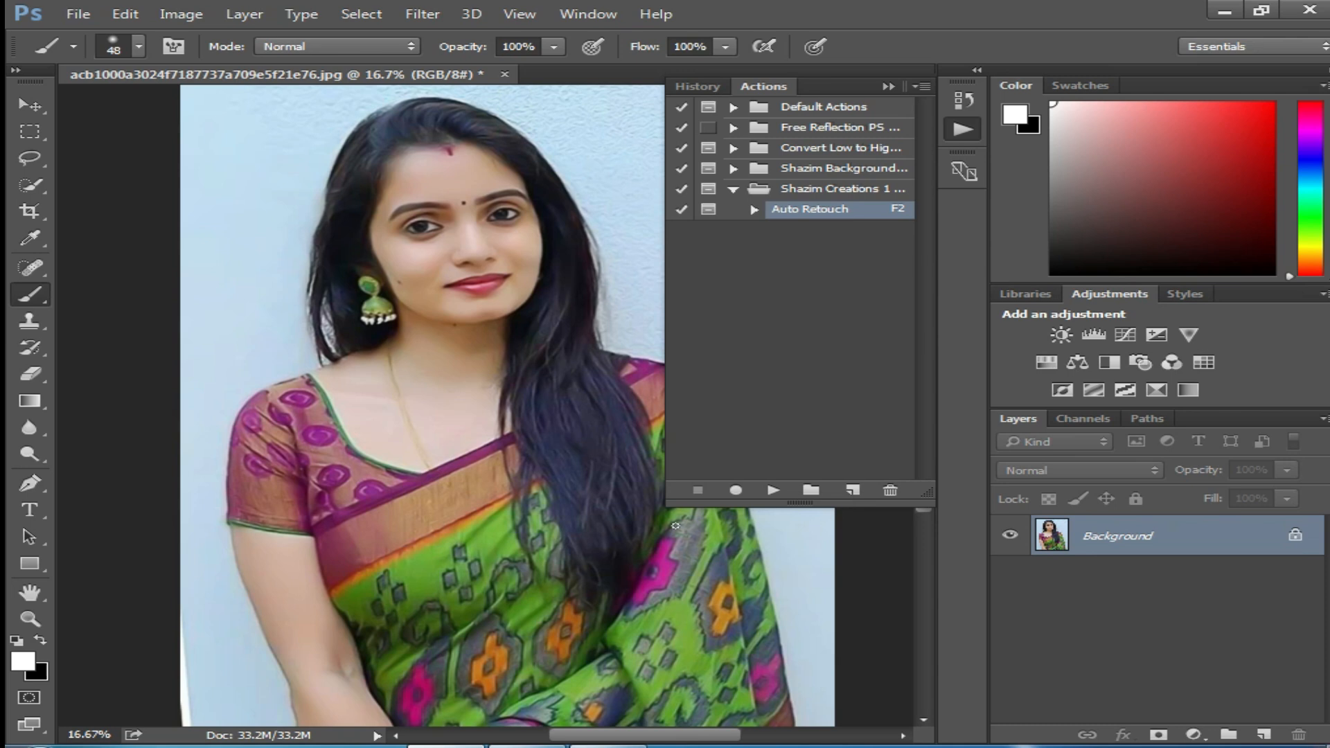
{"action": "scroll", "coordinate": [565, 418], "scroll_direction": "up", "scroll_amount": 2}
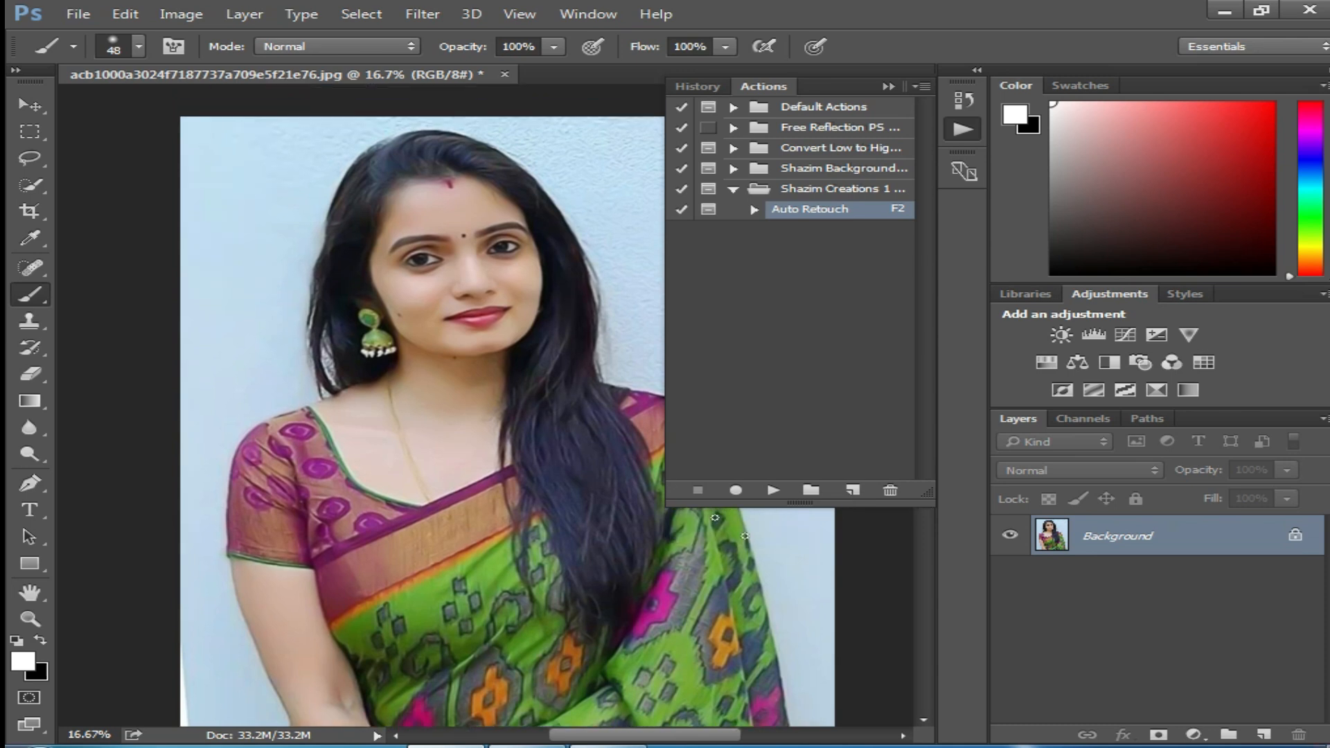
{"action": "left_click", "coordinate": [888, 557]}
{"action": "left_click", "coordinate": [888, 86]}
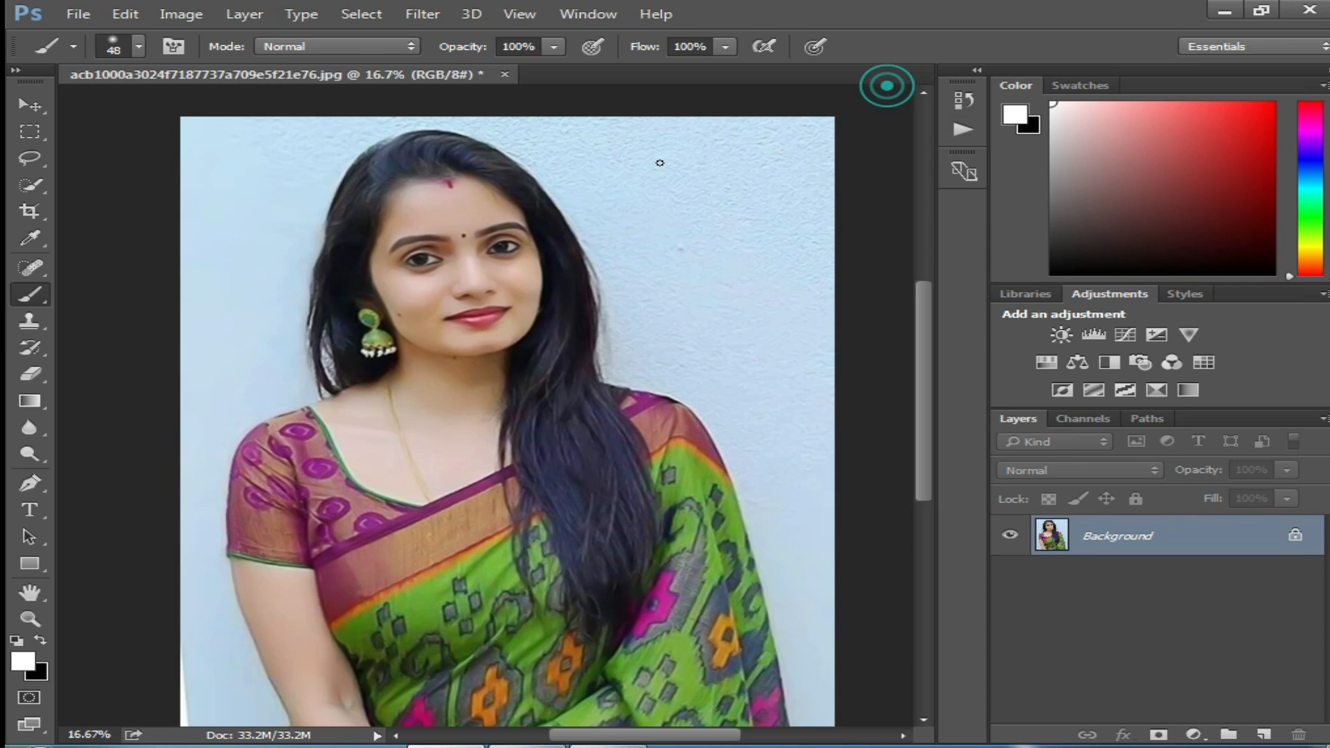
{"action": "left_click", "coordinate": [505, 74]}
{"action": "left_click", "coordinate": [736, 247]}
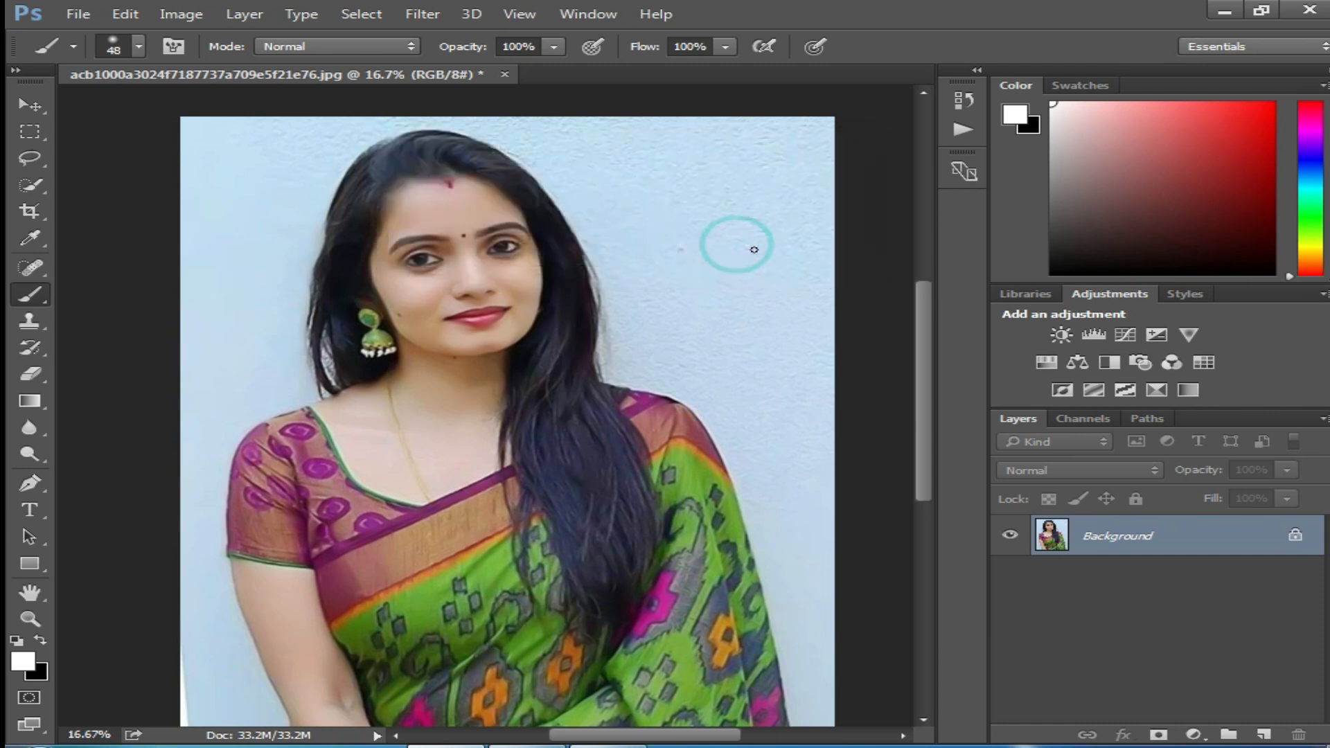
{"action": "key", "text": "ctrl+shift+s"}
{"action": "type", "text": "rtytyr"}
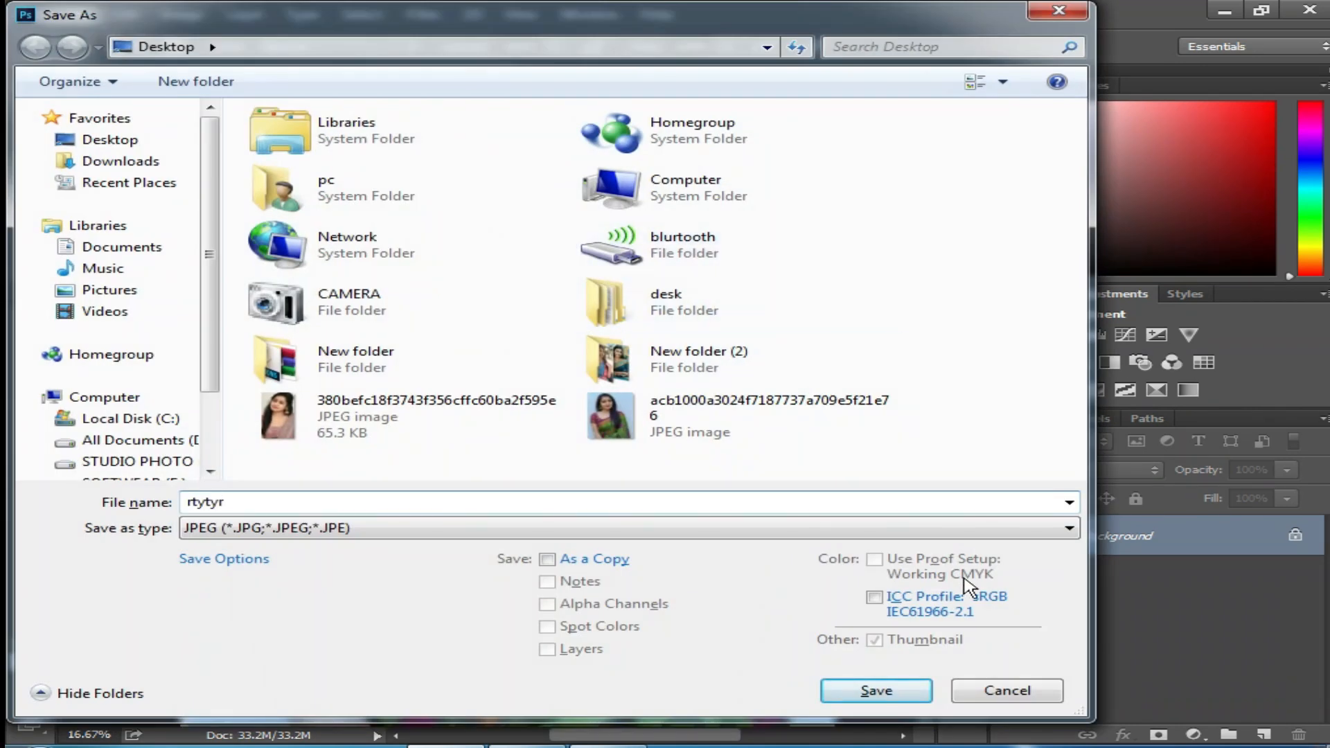
{"action": "left_click", "coordinate": [1007, 690]}
Save the finished portrait to the Desktop as a JPEG named 7777 at maximum quality 12 and close it
{"action": "key", "text": "ctrl+shift+s"}
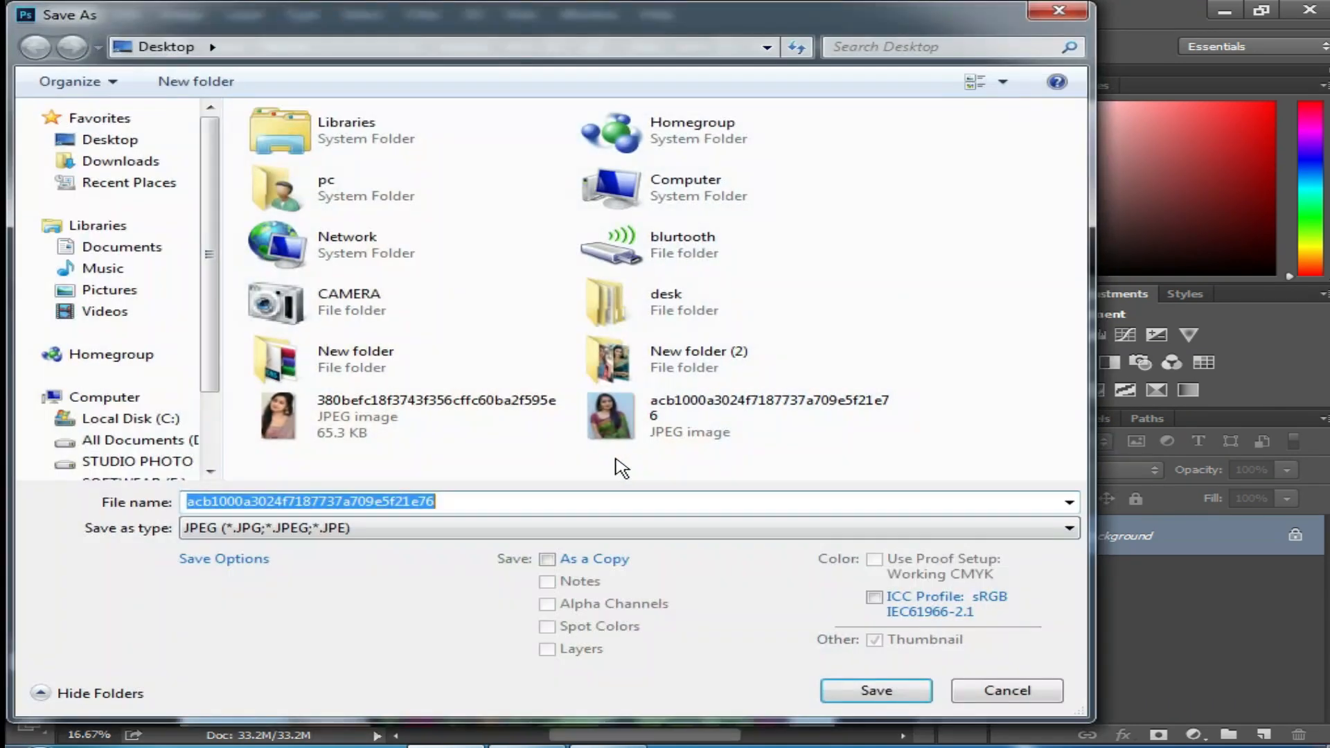
{"action": "type", "text": "7777"}
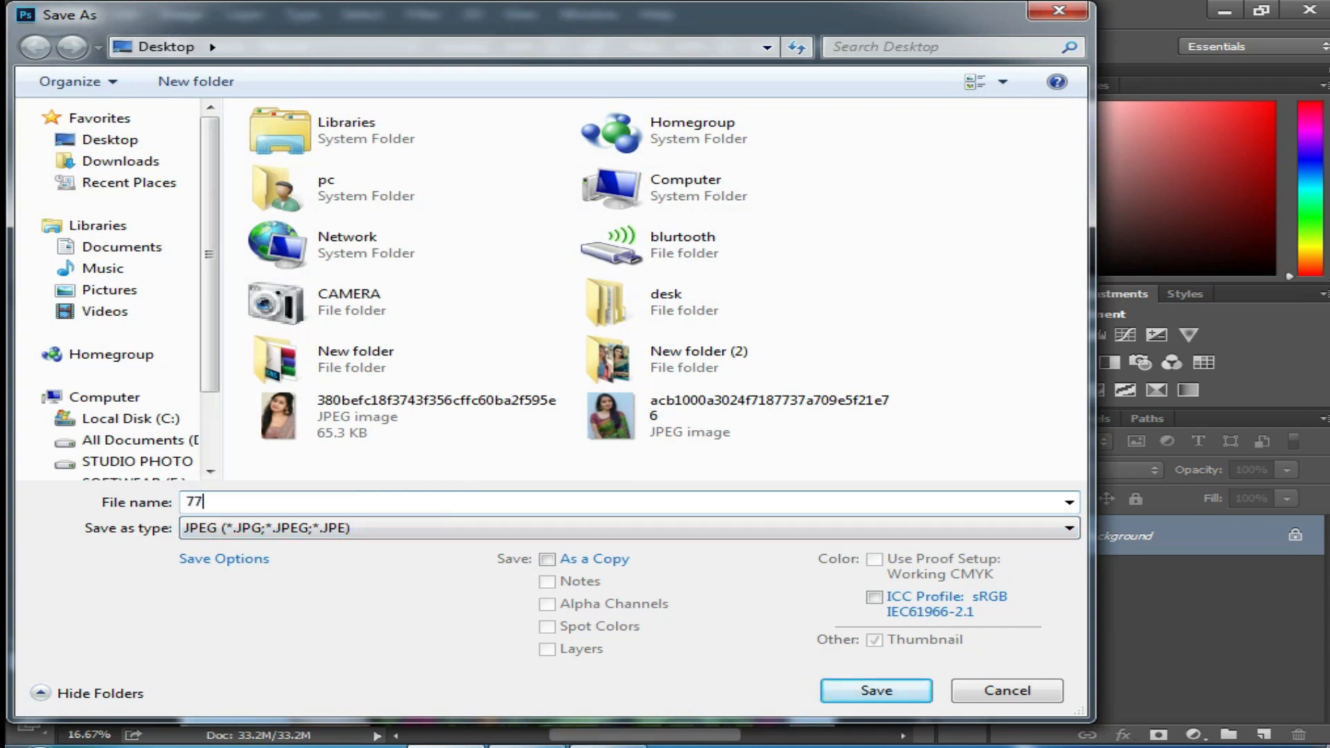
{"action": "left_click", "coordinate": [879, 696]}
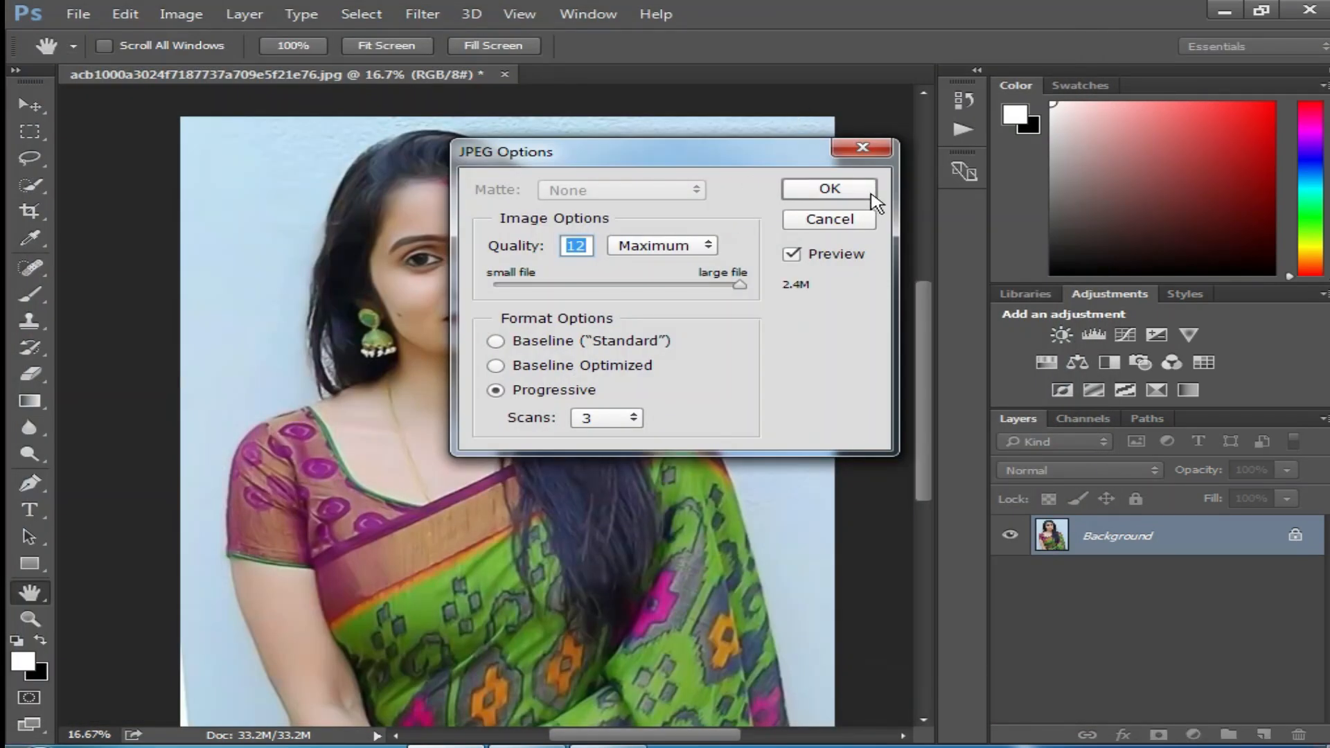
{"action": "left_click", "coordinate": [830, 192]}
{"action": "key", "text": "b"}
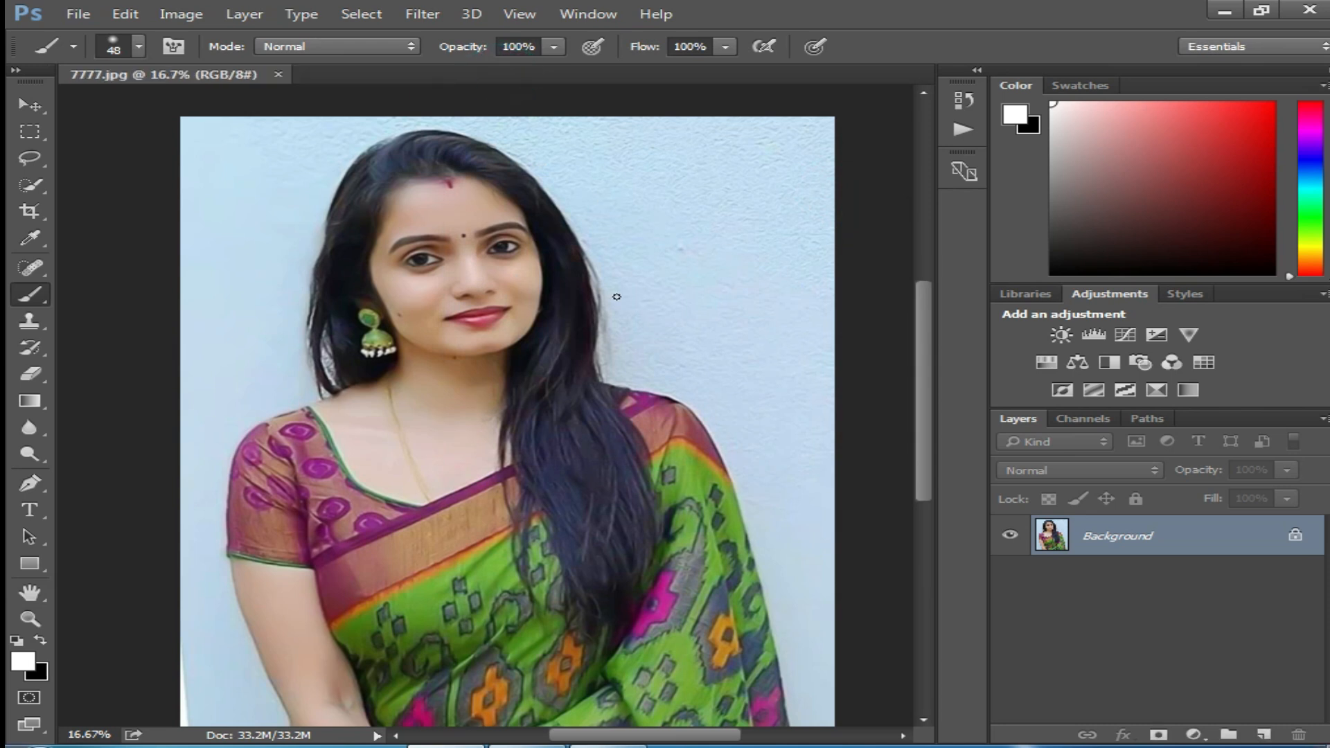
{"action": "left_click", "coordinate": [279, 73]}
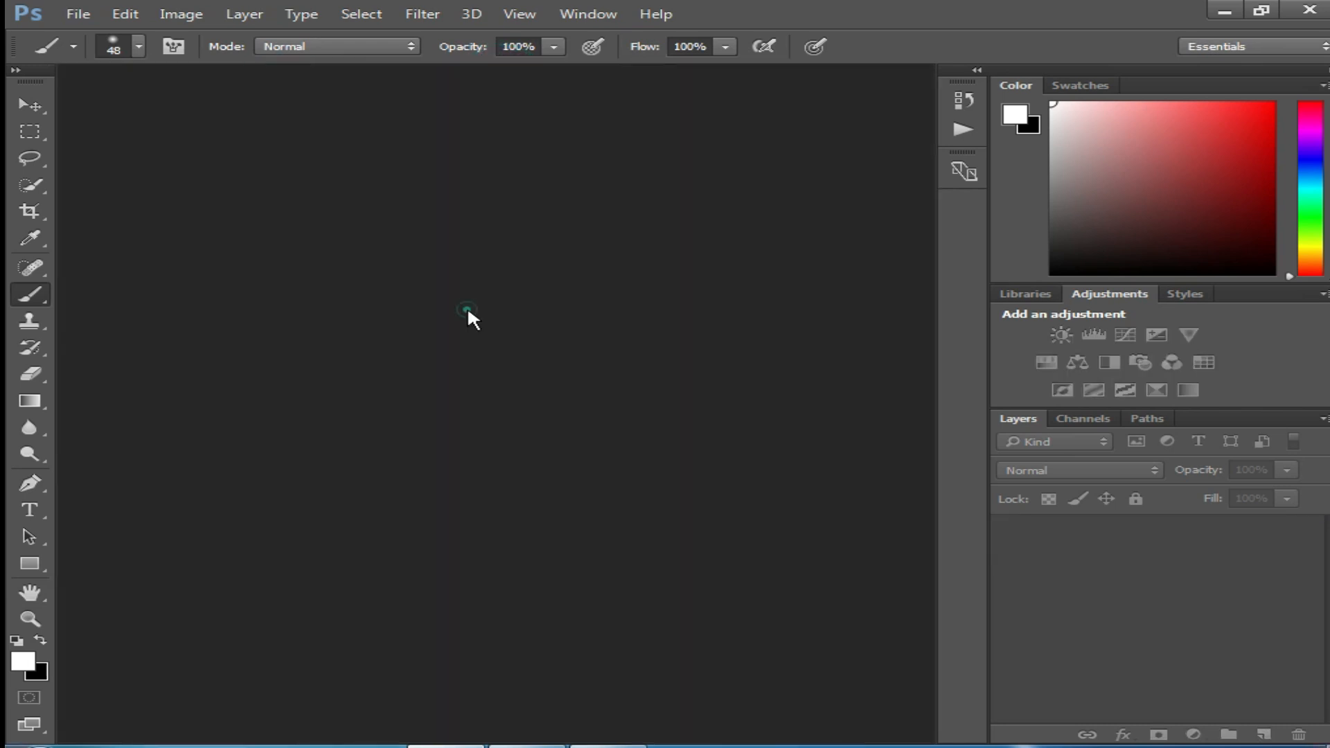
Open the JPEG 380befc18f3743f356cffc60ba2f595e from the Desktop and duplicate its background layer
{"action": "double_click", "coordinate": [471, 306]}
{"action": "left_click", "coordinate": [906, 382]}
{"action": "scroll", "coordinate": [831, 381], "scroll_direction": "down", "scroll_amount": 5}
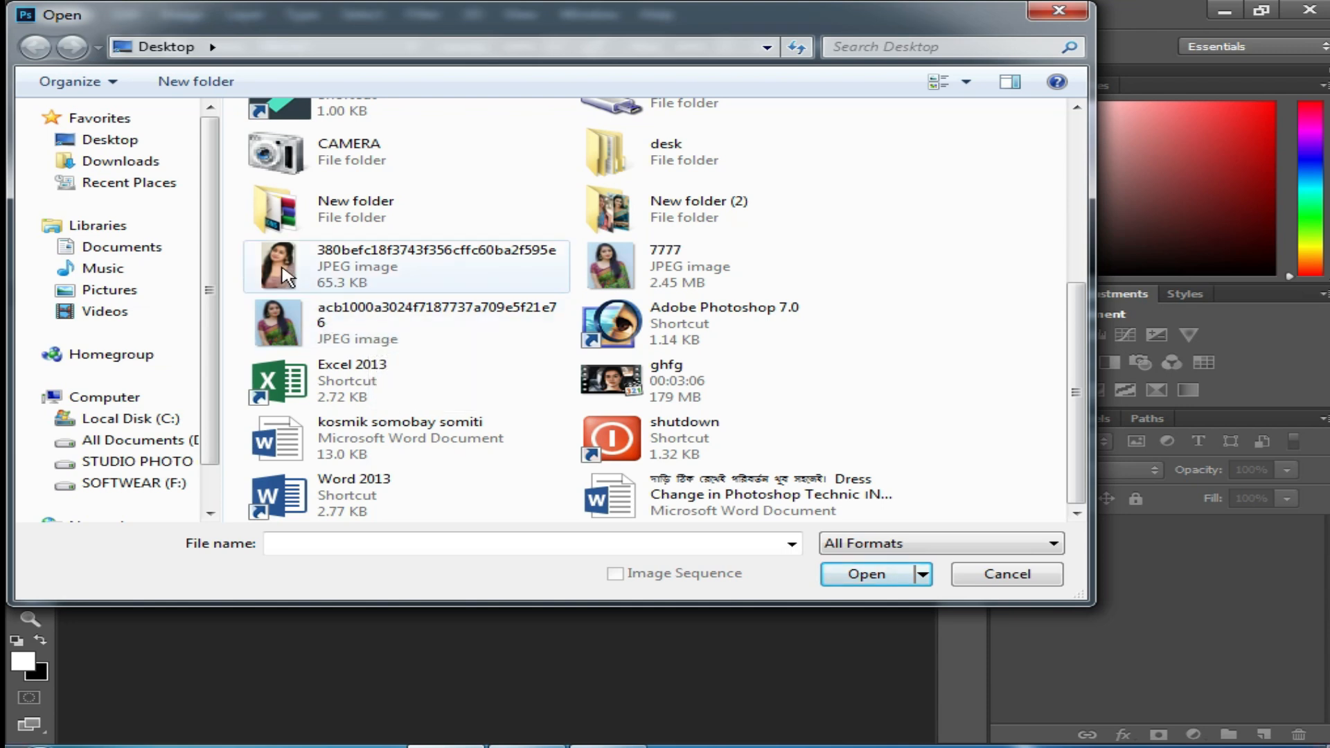
{"action": "double_click", "coordinate": [280, 267]}
{"action": "left_click", "coordinate": [449, 306]}
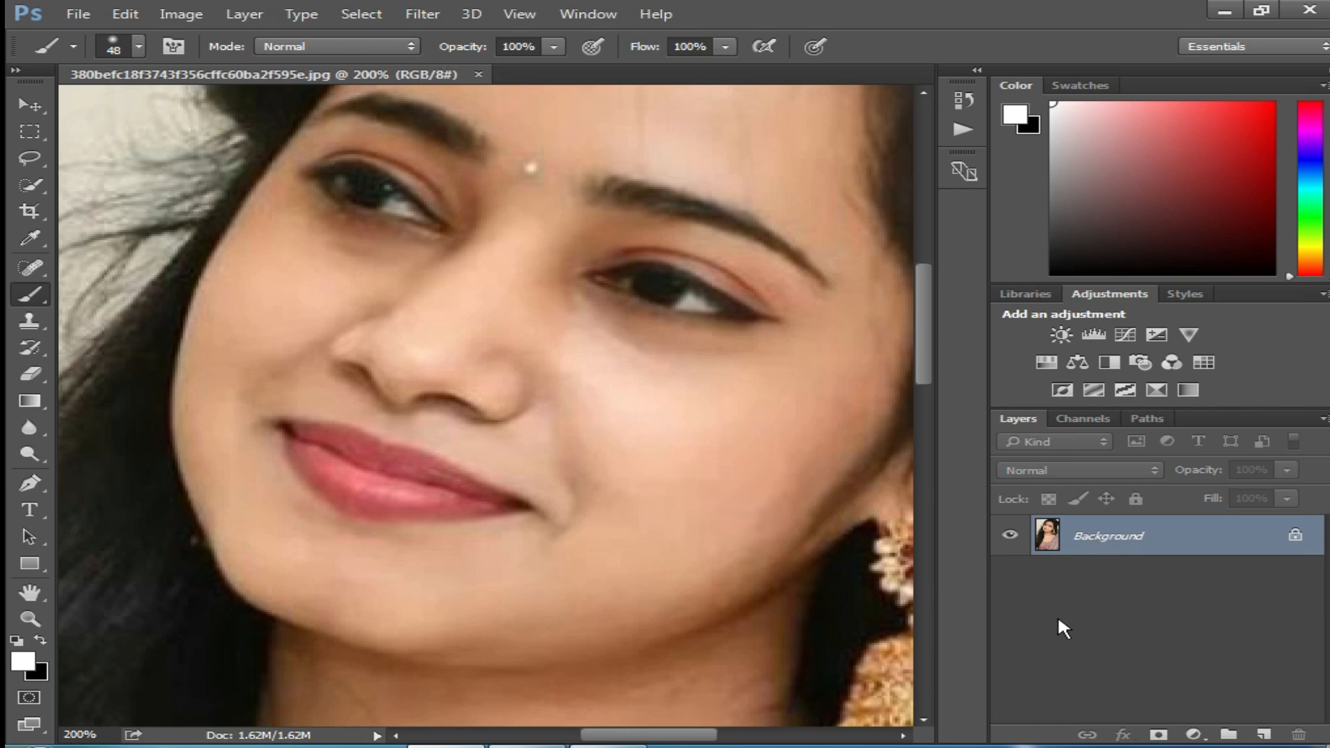
{"action": "key", "text": "ctrl+j"}
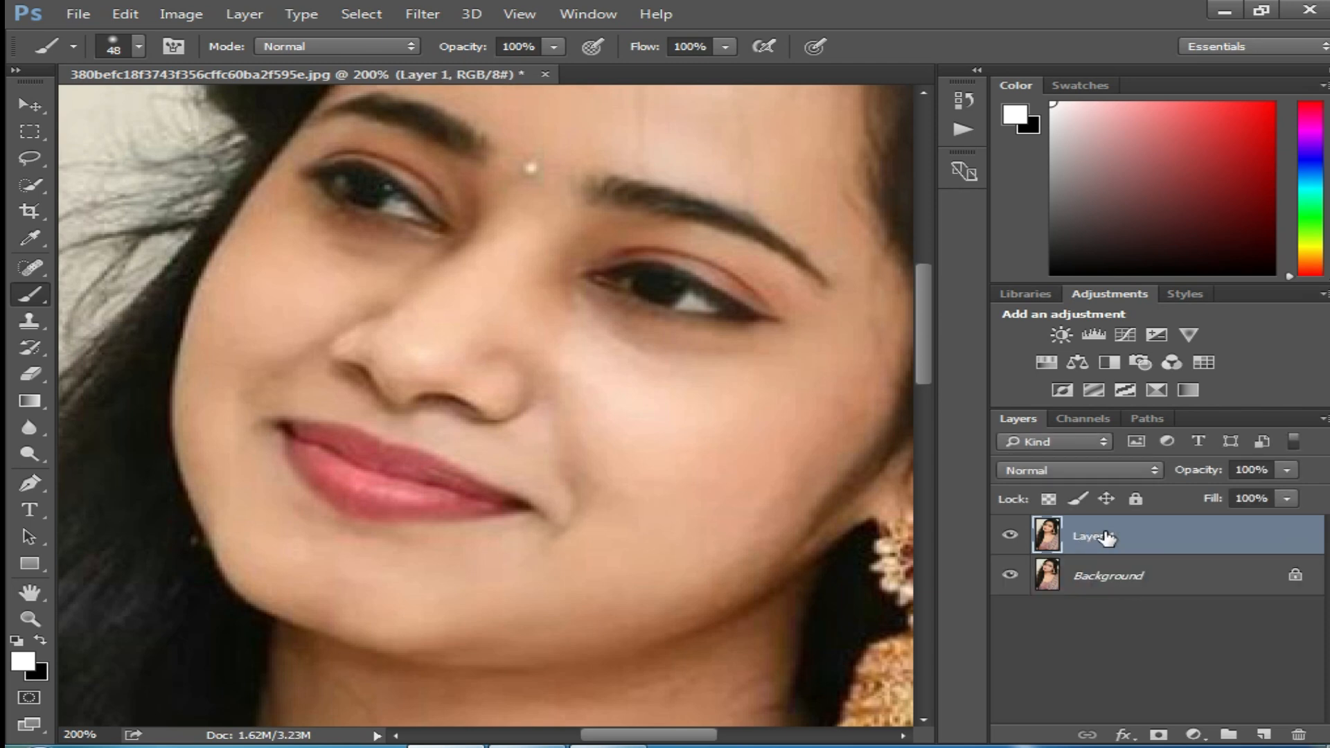
{"action": "left_click", "coordinate": [421, 12]}
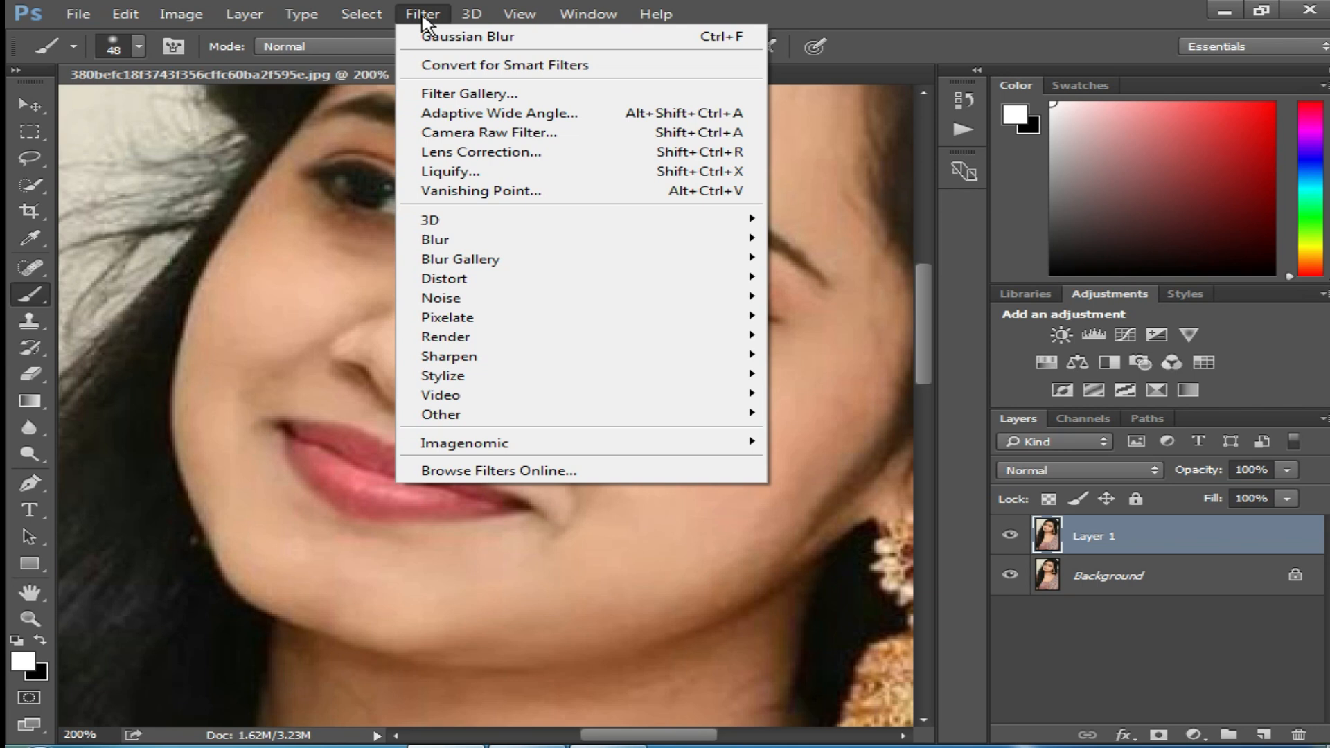
{"action": "mouse_move", "coordinate": [534, 243]}
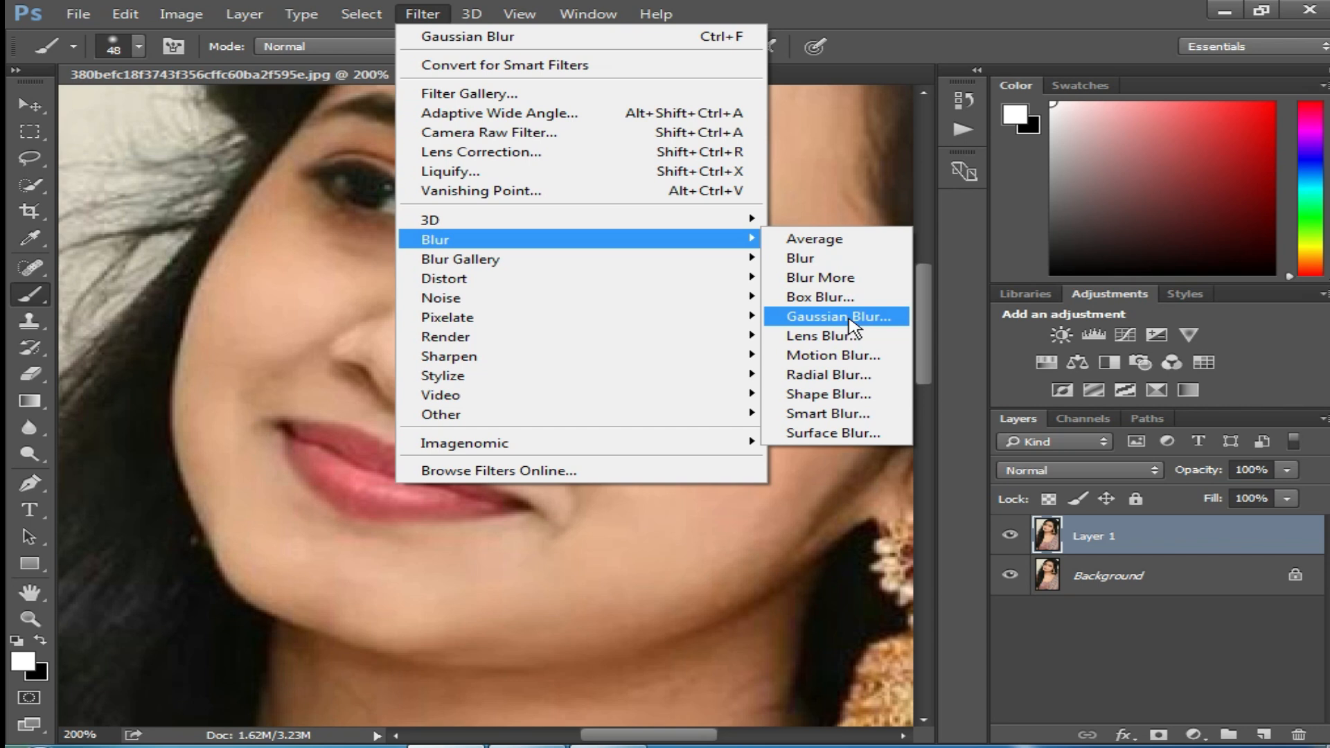
{"action": "left_click", "coordinate": [912, 479]}
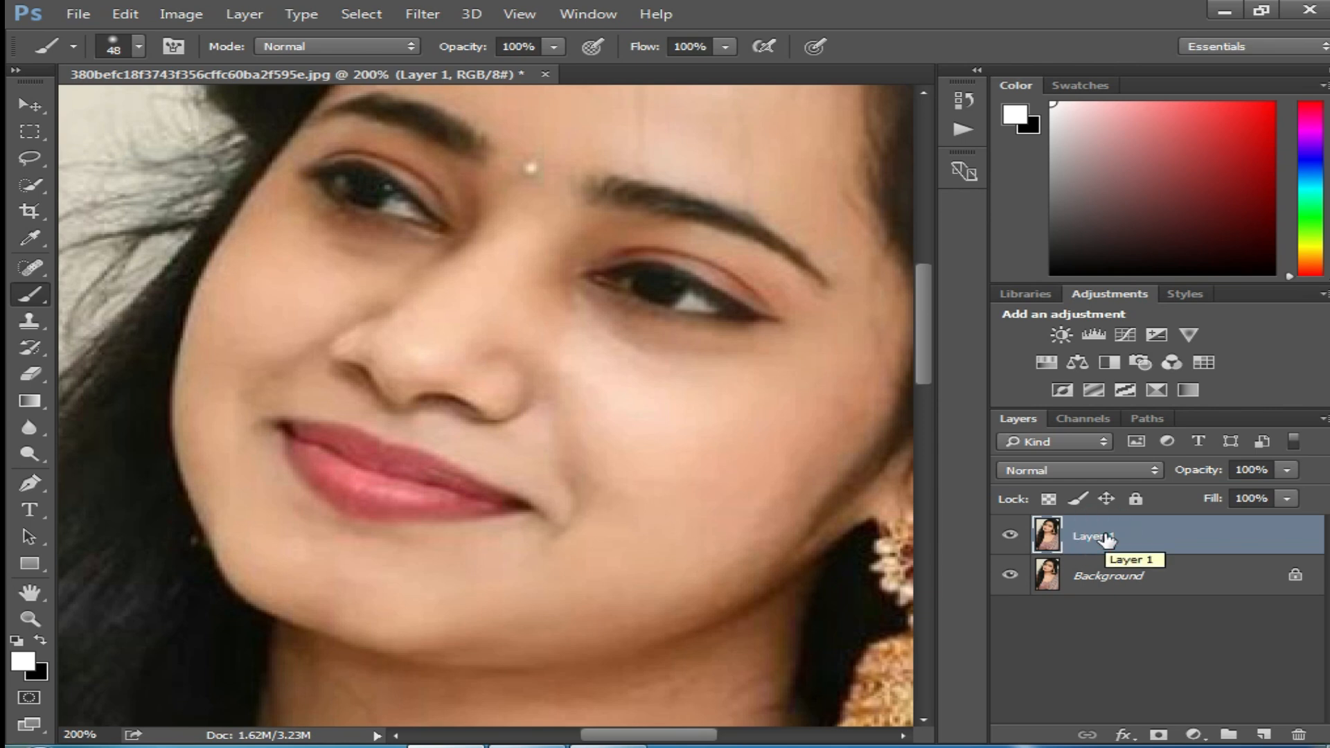
Invert the colours of the duplicate layer and set its blend mode to Vivid Light
{"action": "key", "text": "ctrl+i"}
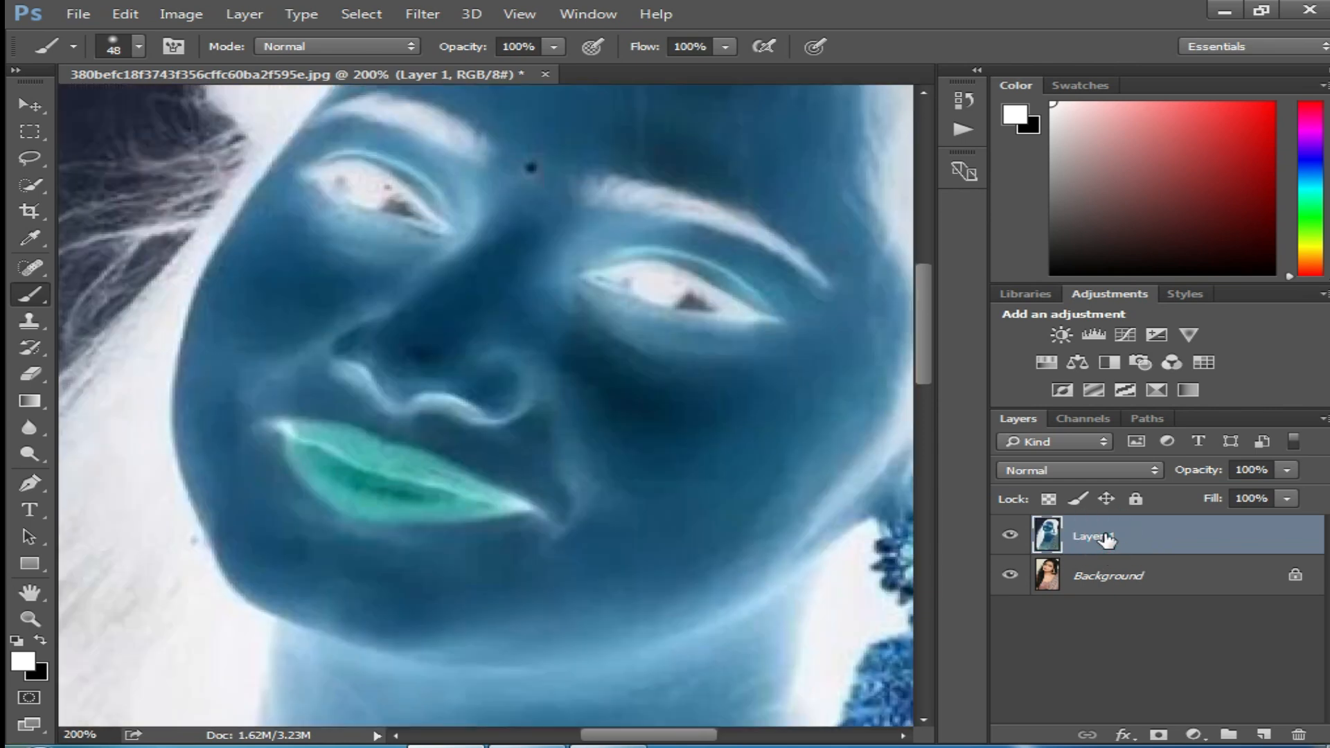
{"action": "left_click", "coordinate": [1127, 471]}
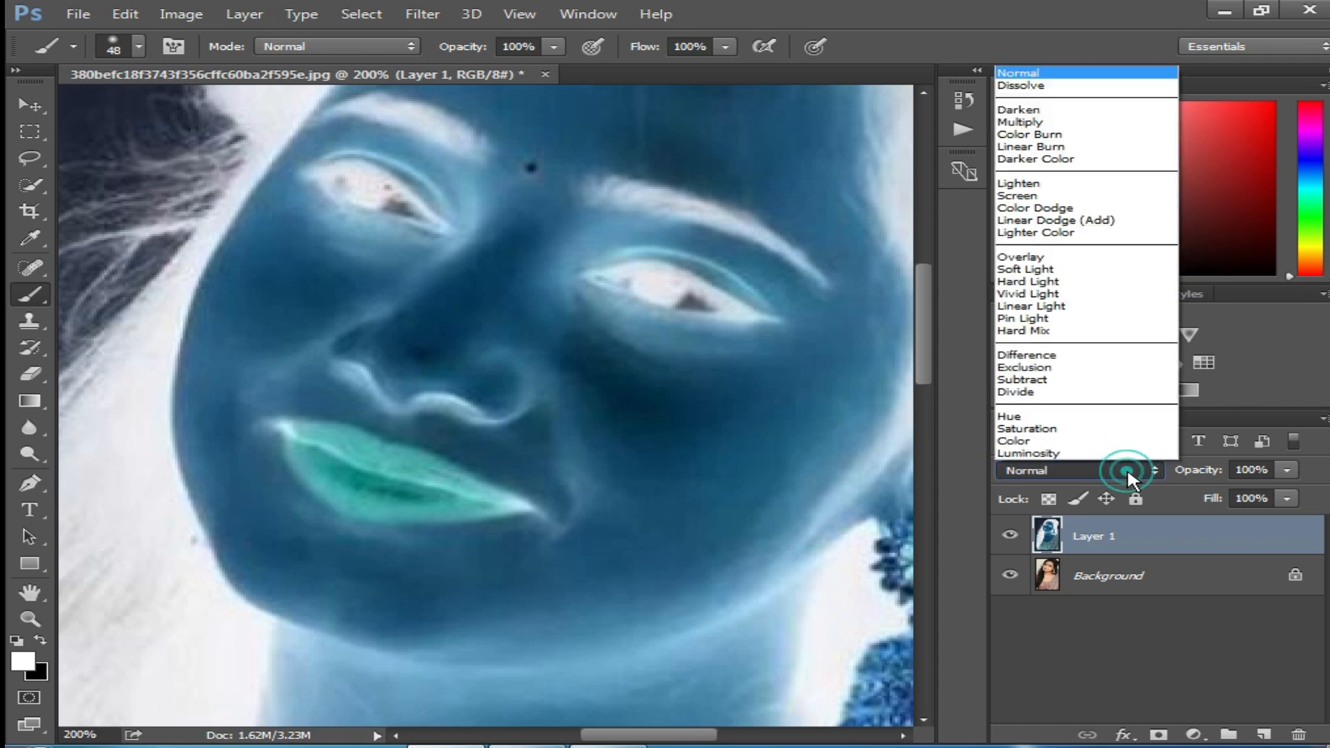
{"action": "left_click", "coordinate": [1054, 293]}
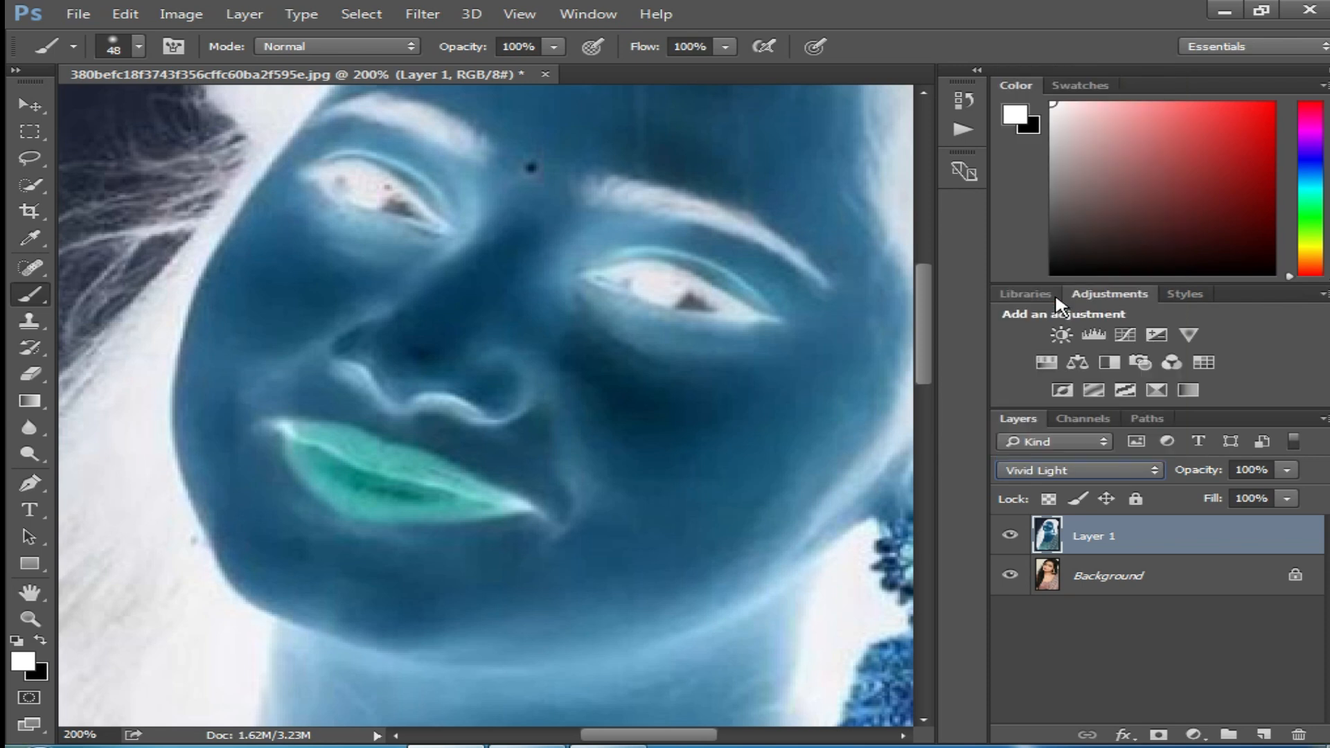
Apply a High Pass filter with a radius of 3.5 pixels to Layer 1
{"action": "left_click", "coordinate": [424, 15]}
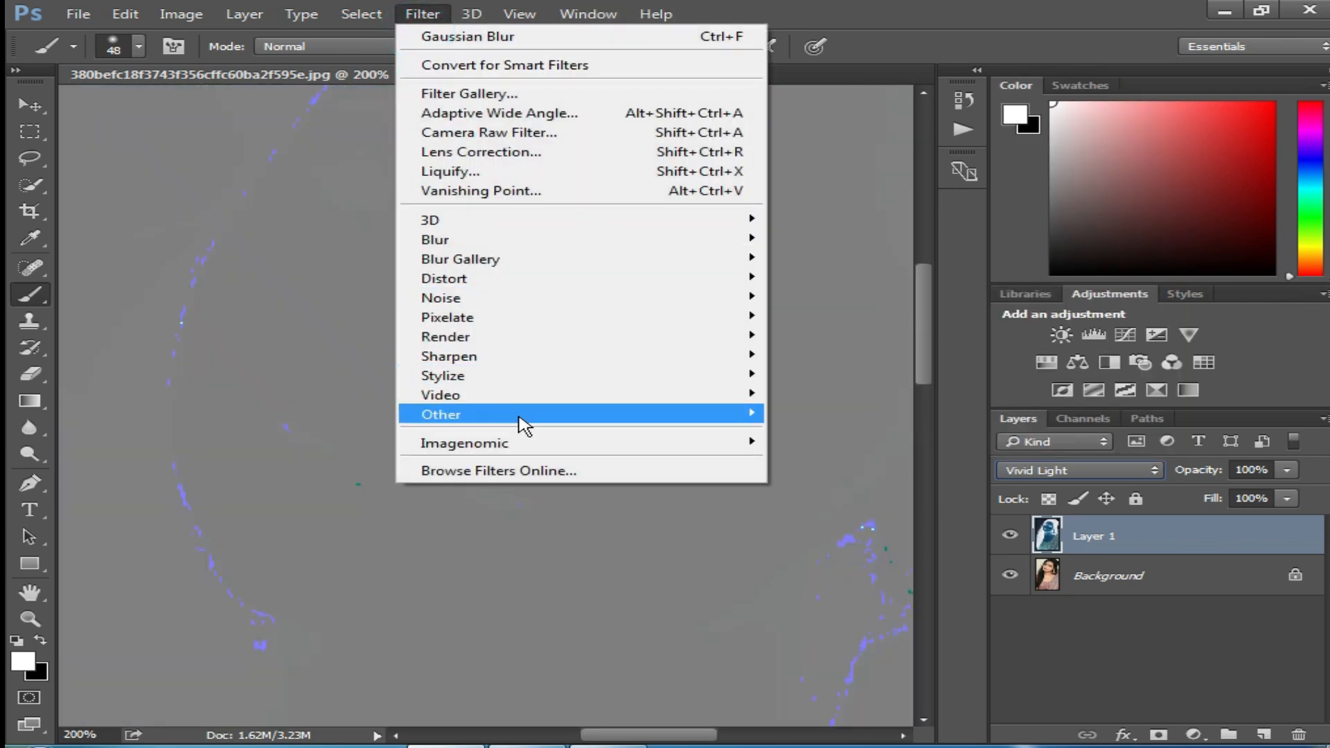
{"action": "left_click", "coordinate": [520, 416]}
{"action": "left_click", "coordinate": [836, 433]}
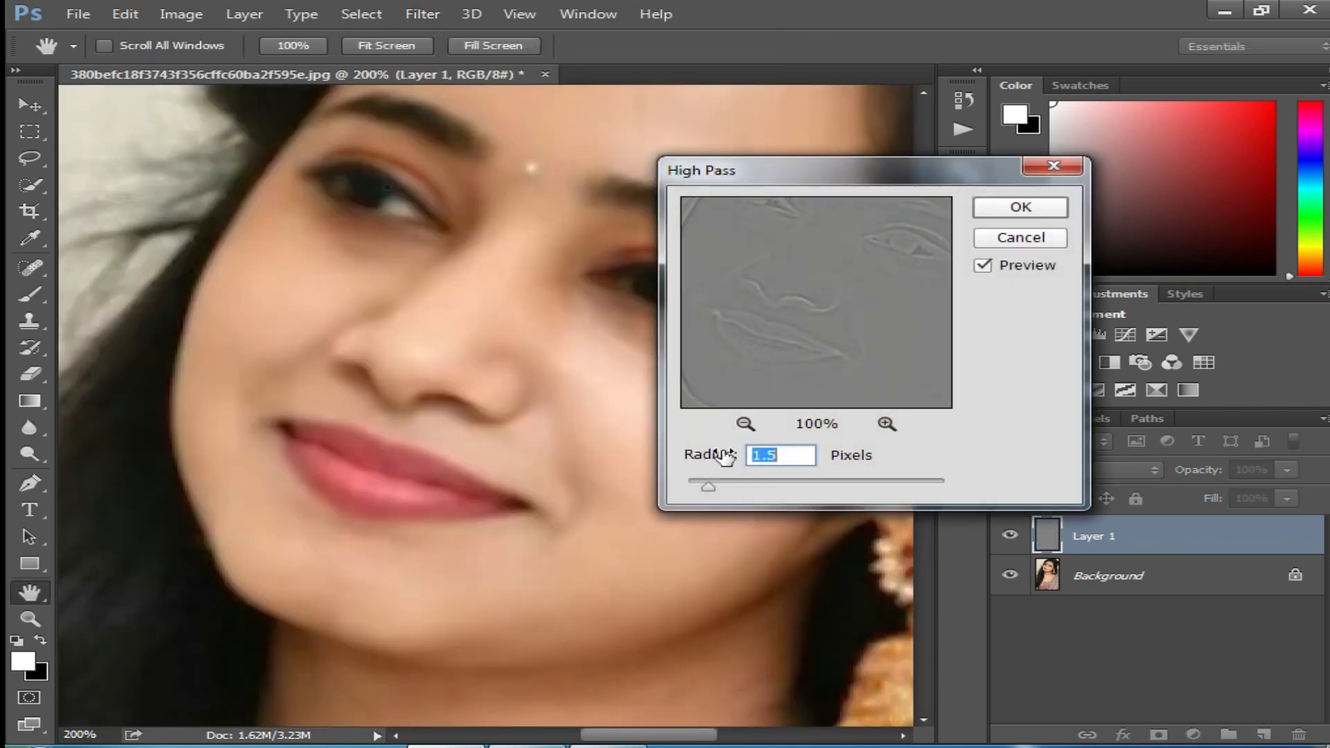
{"action": "left_click_drag", "start_coordinate": [708, 487], "coordinate": [744, 489]}
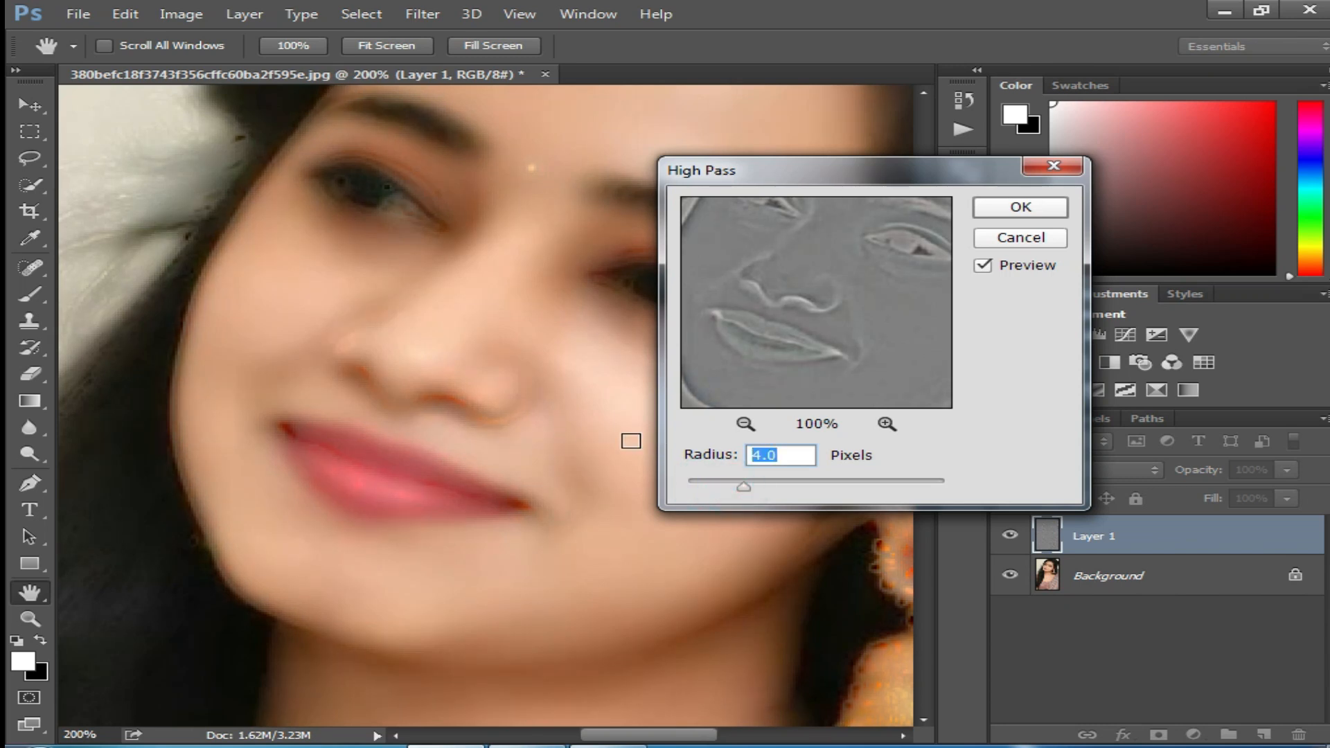
{"action": "left_click_drag", "start_coordinate": [744, 489], "coordinate": [741, 492]}
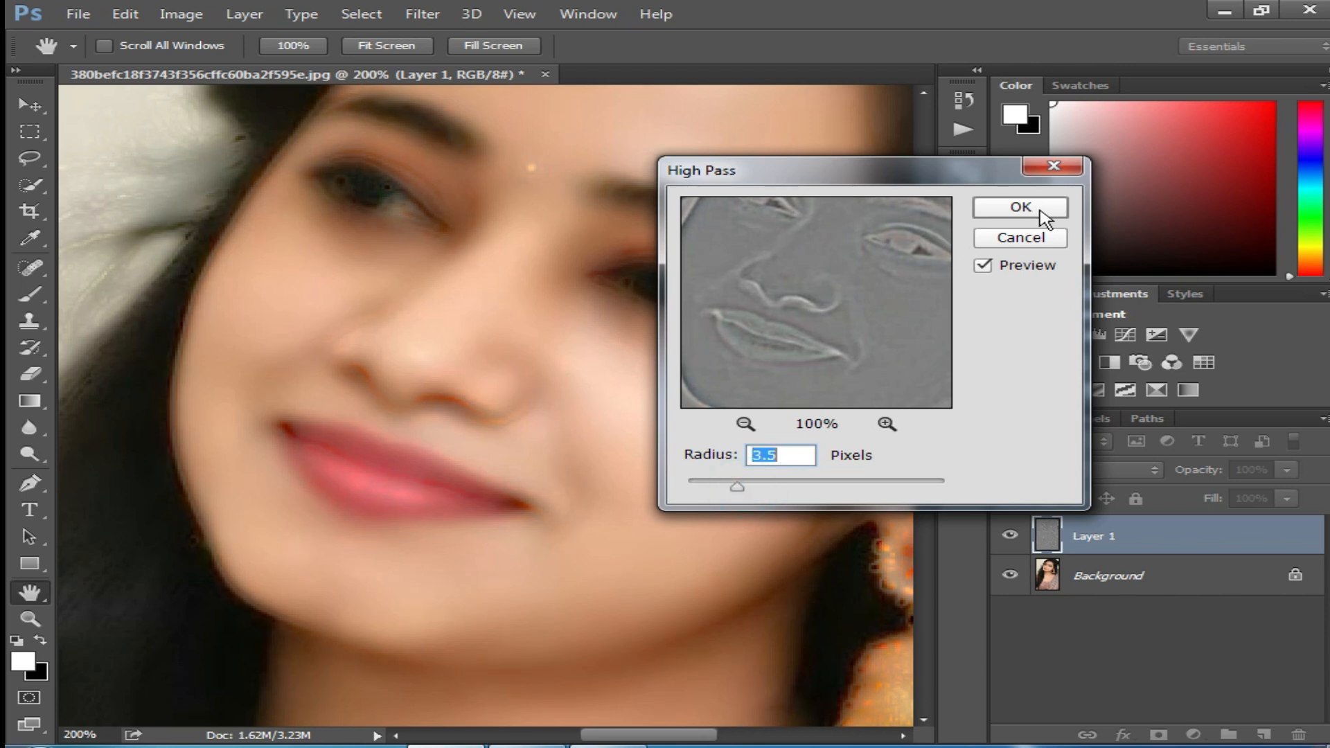
{"action": "left_click", "coordinate": [1042, 211]}
{"action": "key", "text": "b"}
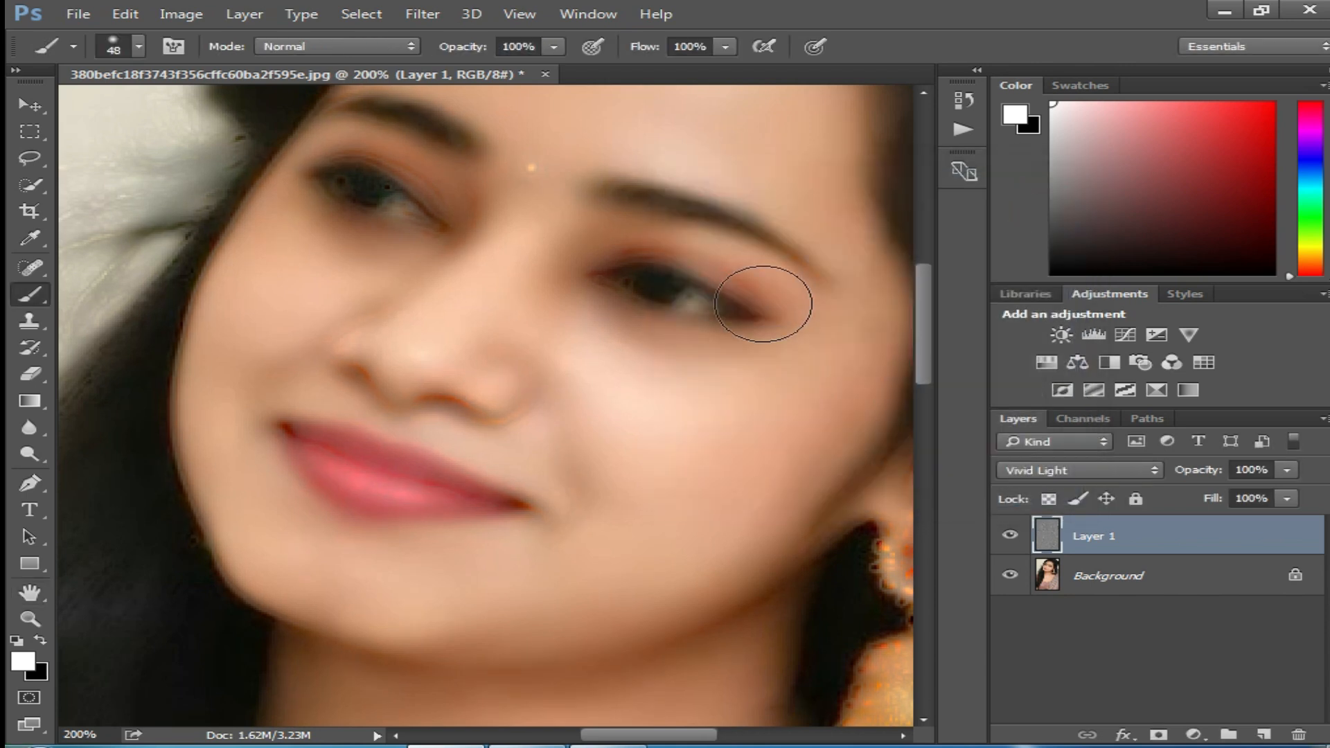
Apply a Gaussian Blur with a radius of 0.5 pixels to Layer 1
{"action": "left_click", "coordinate": [414, 13]}
{"action": "mouse_move", "coordinate": [481, 241]}
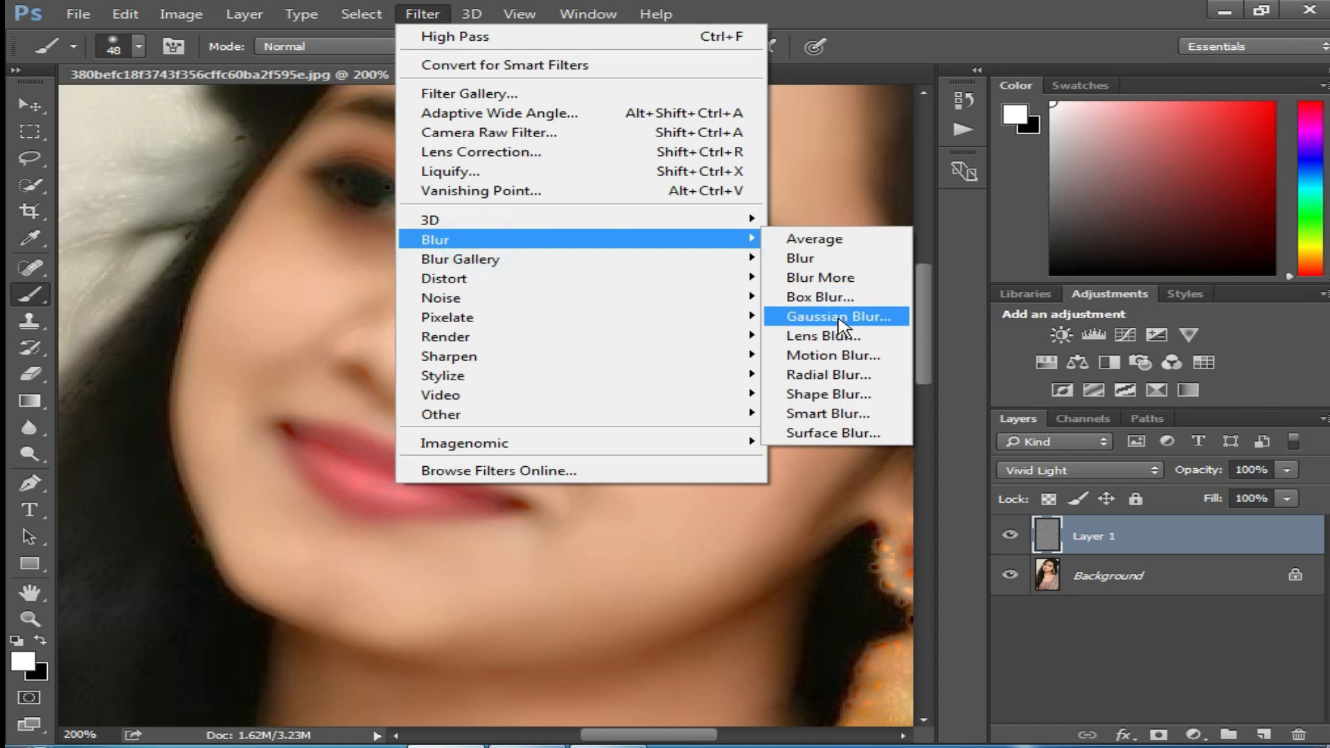
{"action": "left_click", "coordinate": [840, 325]}
{"action": "left_click_drag", "start_coordinate": [669, 148], "coordinate": [907, 202]}
{"action": "mouse_move", "coordinate": [721, 499]}
{"action": "left_mouse_down"}
{"action": "mouse_move", "coordinate": [781, 502]}
{"action": "mouse_move", "coordinate": [700, 489]}
{"action": "mouse_move", "coordinate": [707, 500]}
{"action": "left_mouse_up"}
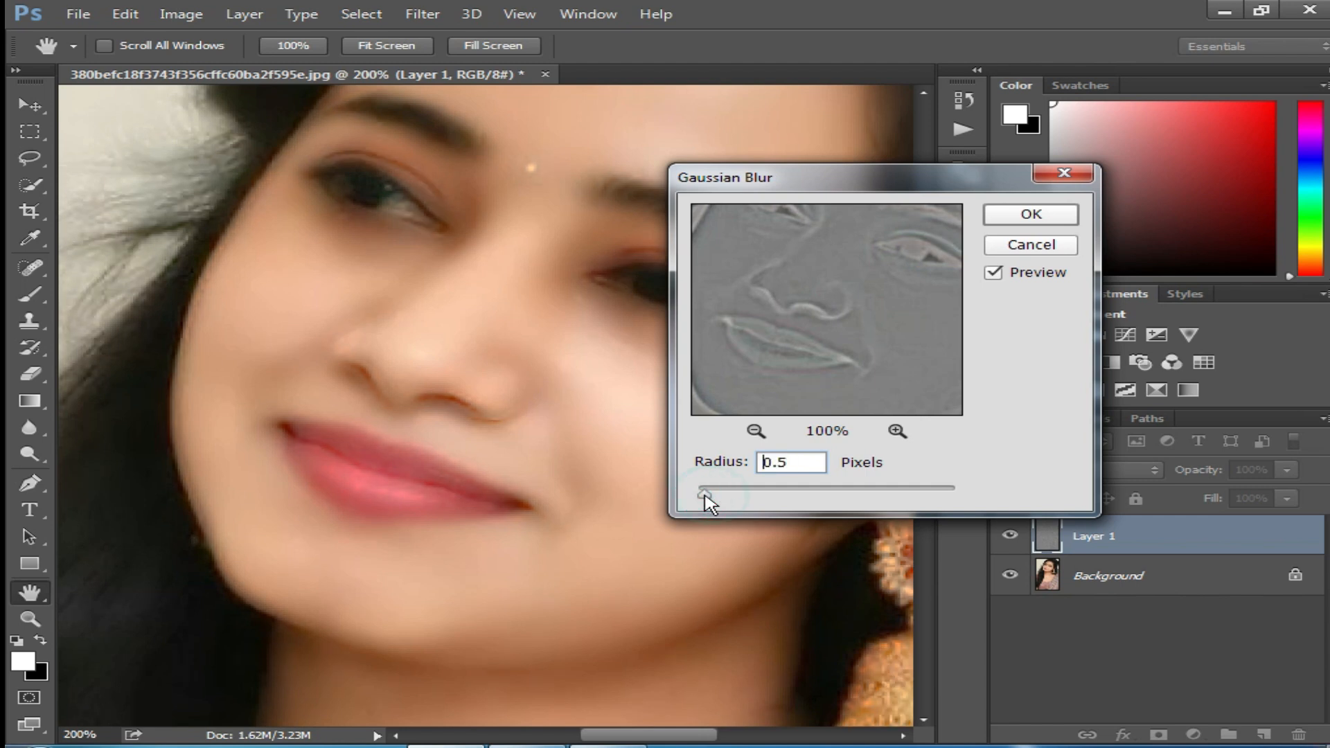
{"action": "left_click", "coordinate": [1032, 215]}
{"action": "key", "text": "b"}
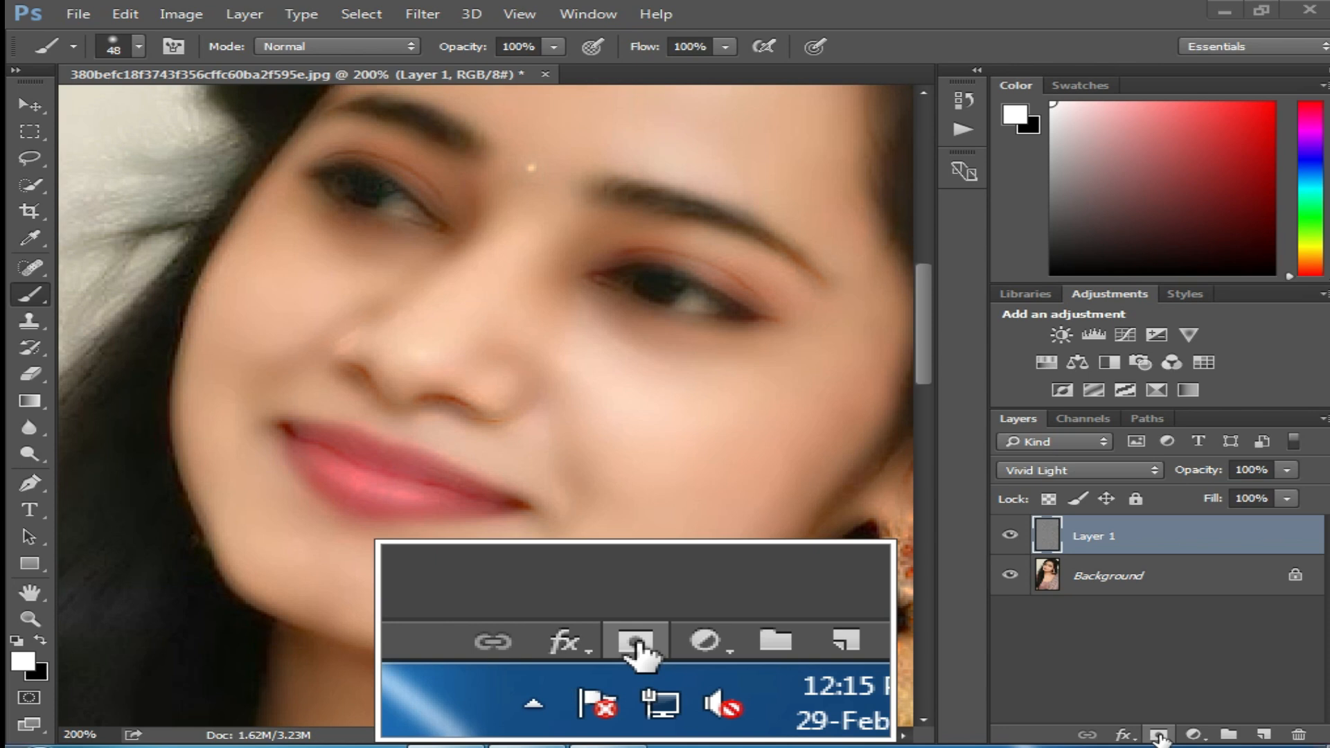
Add a layer mask to Layer 1 and invert the mask to black
{"action": "left_click", "coordinate": [1158, 735]}
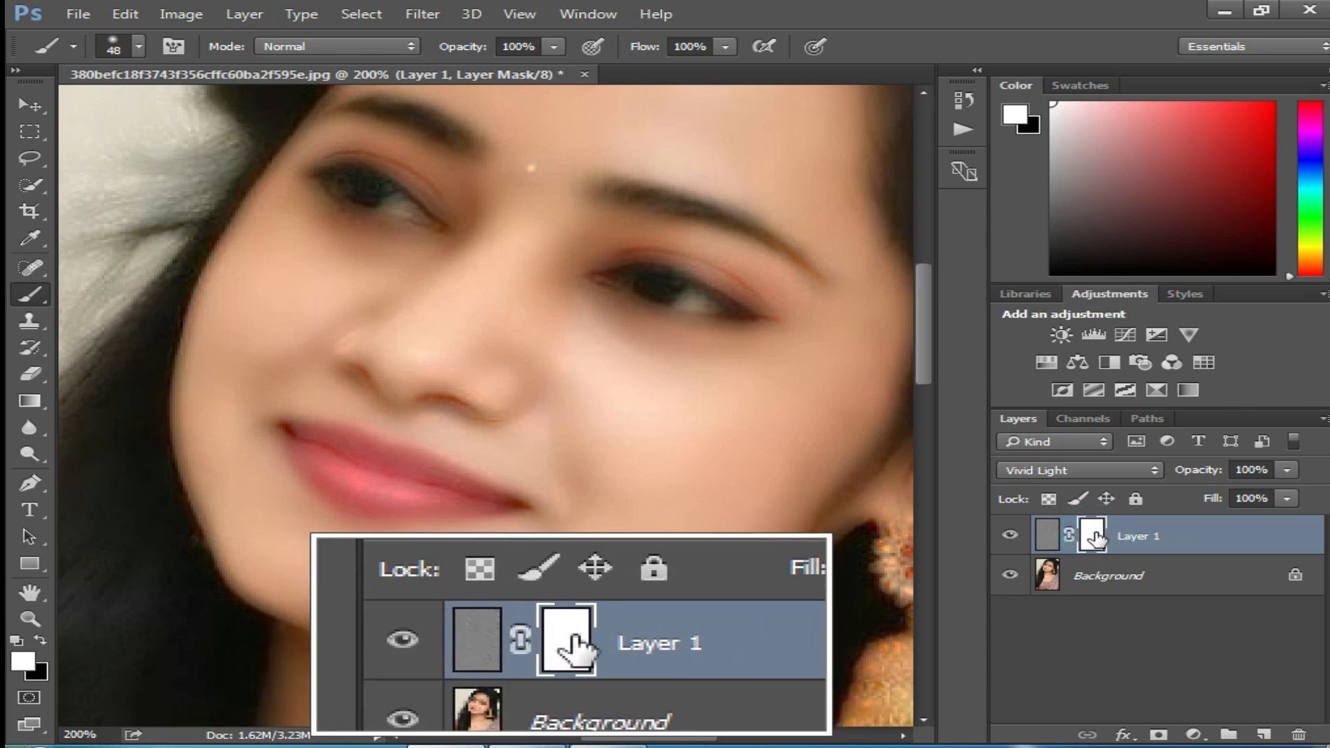
{"action": "left_click_drag", "start_coordinate": [1094, 537], "coordinate": [1097, 542]}
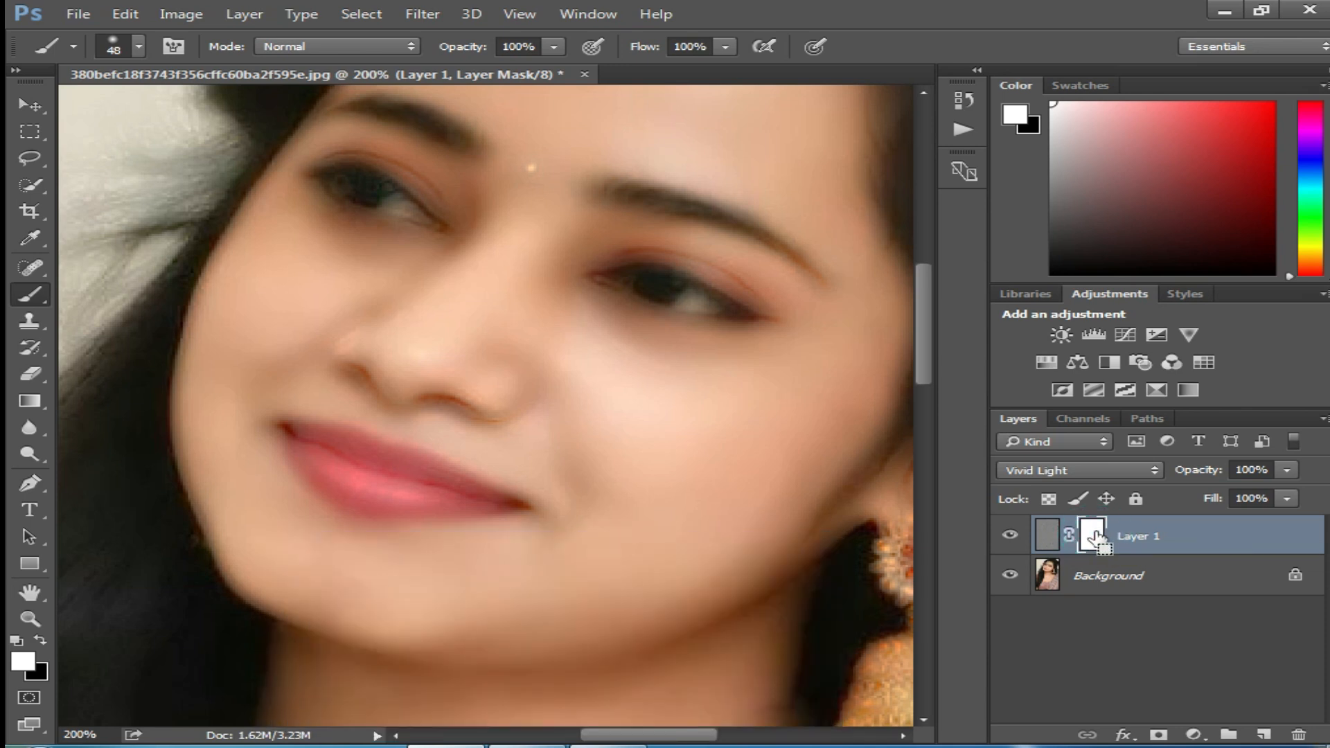
{"action": "key", "text": "ctrl+i"}
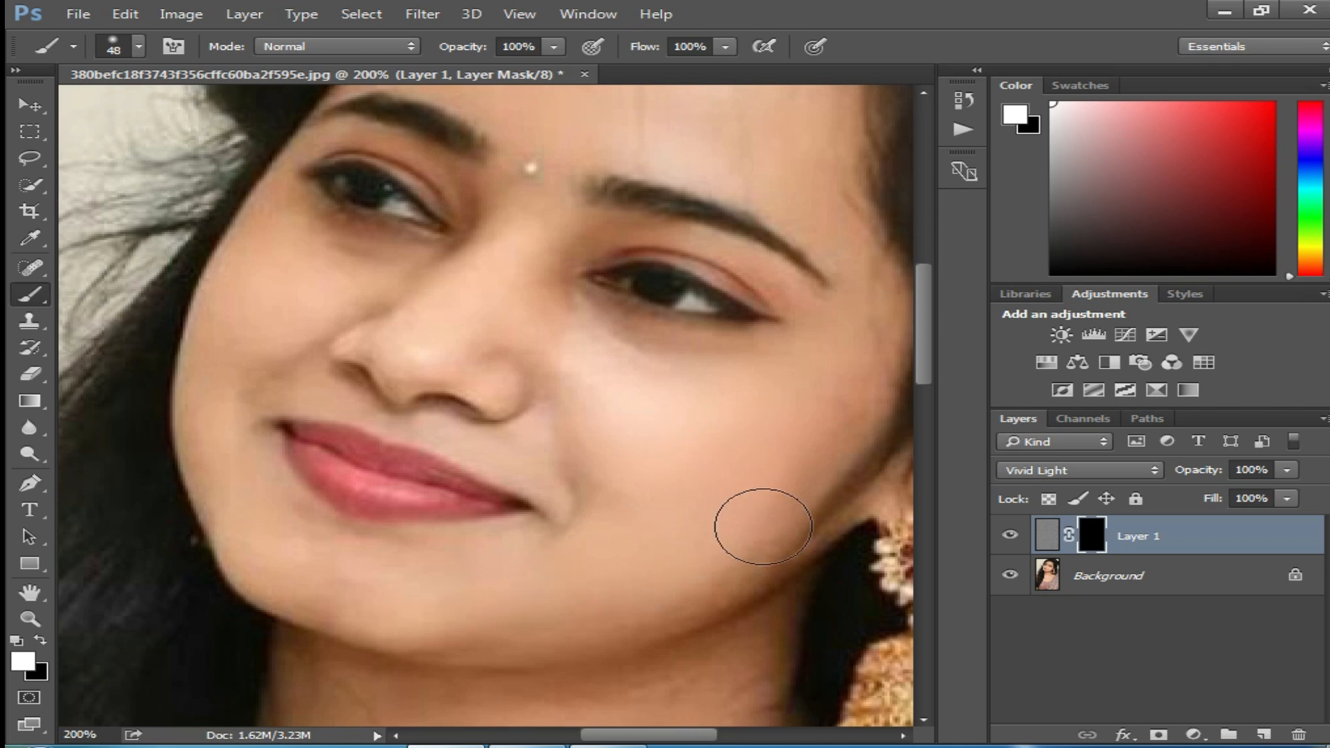
Paint white on Layer 1's mask over the cheeks, nose, chin, neck and forehead to reveal the skin smoothing
{"action": "left_click", "coordinate": [607, 365]}
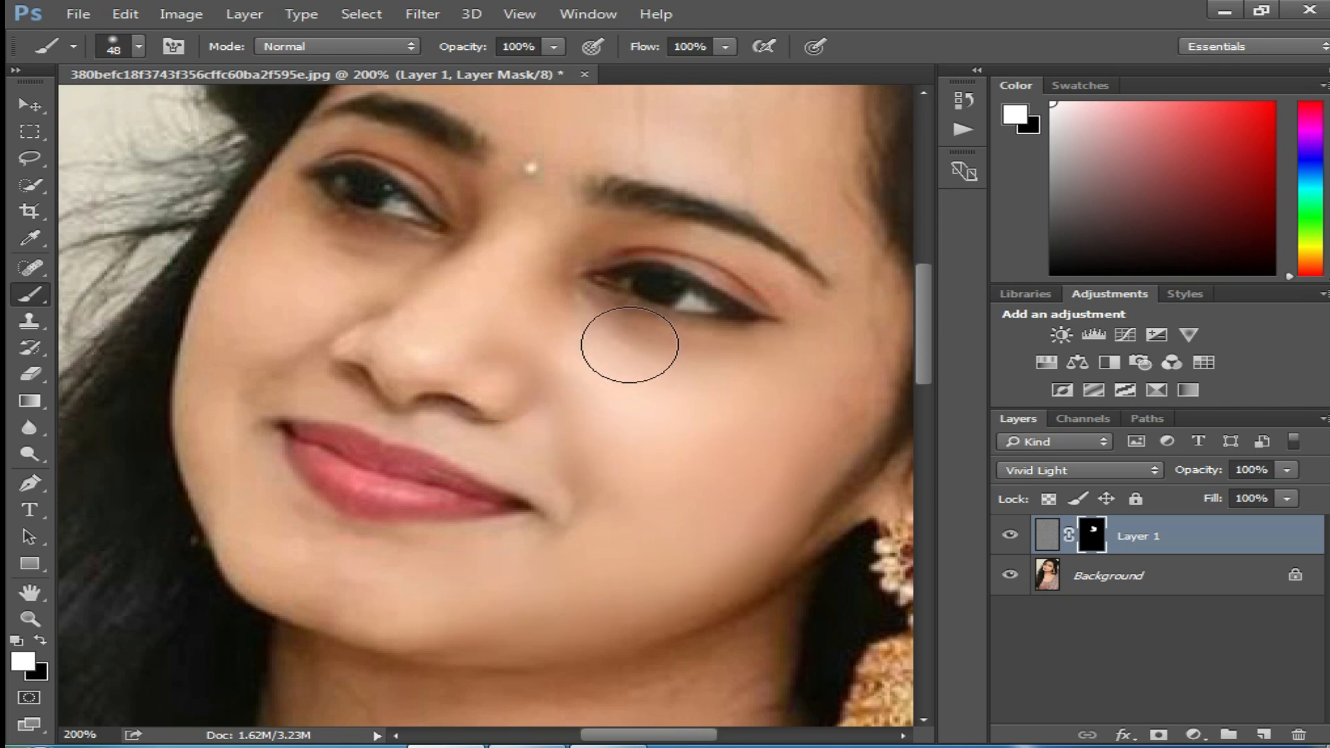
{"action": "left_click", "coordinate": [582, 381]}
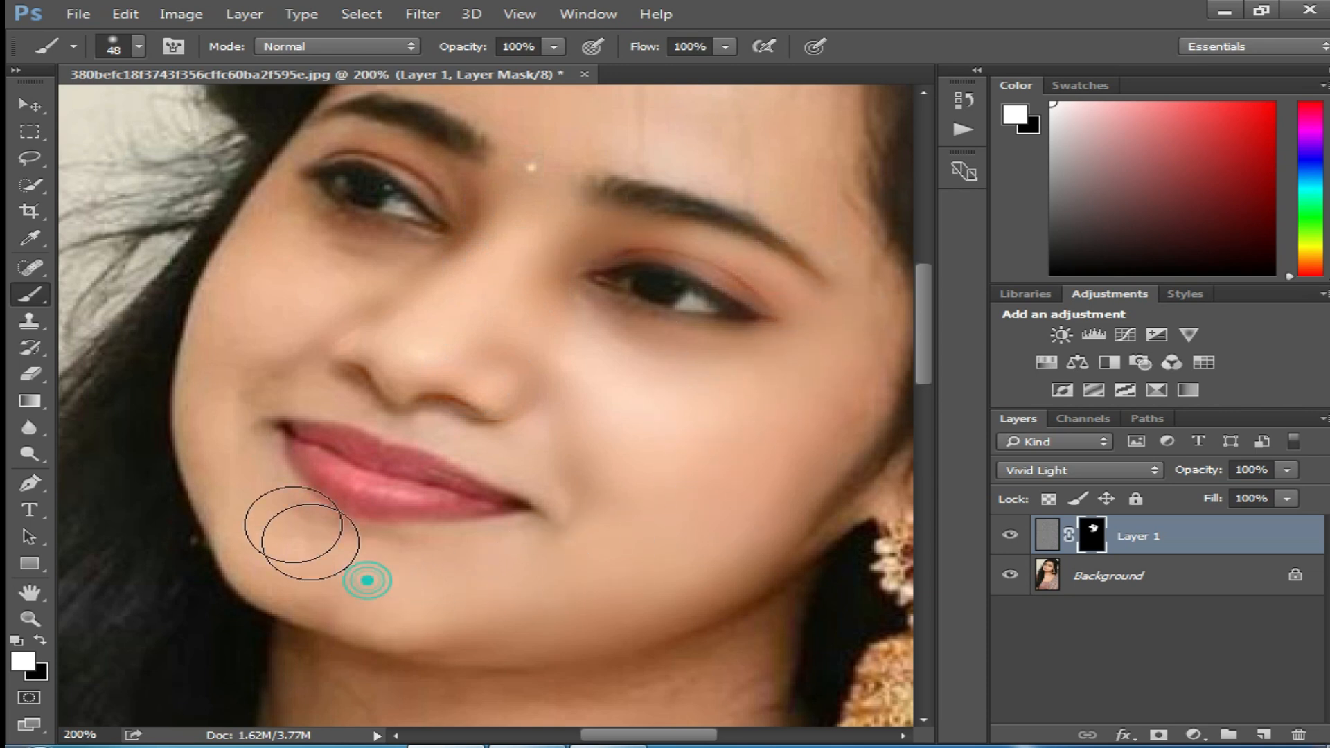
{"action": "left_click", "coordinate": [368, 389]}
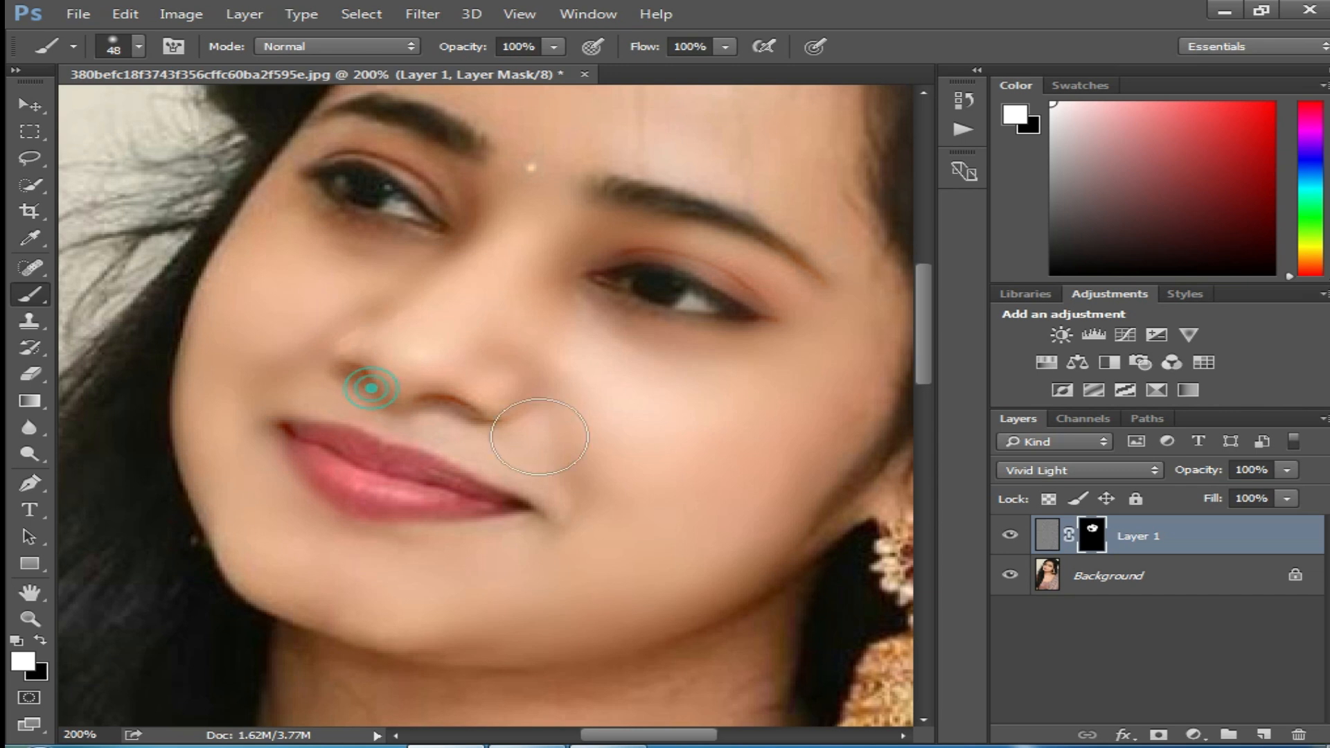
{"action": "left_click", "coordinate": [669, 391], "text": "alt"}
{"action": "left_click_drag", "start_coordinate": [632, 459], "coordinate": [676, 427]}
{"action": "left_click", "coordinate": [677, 427]}
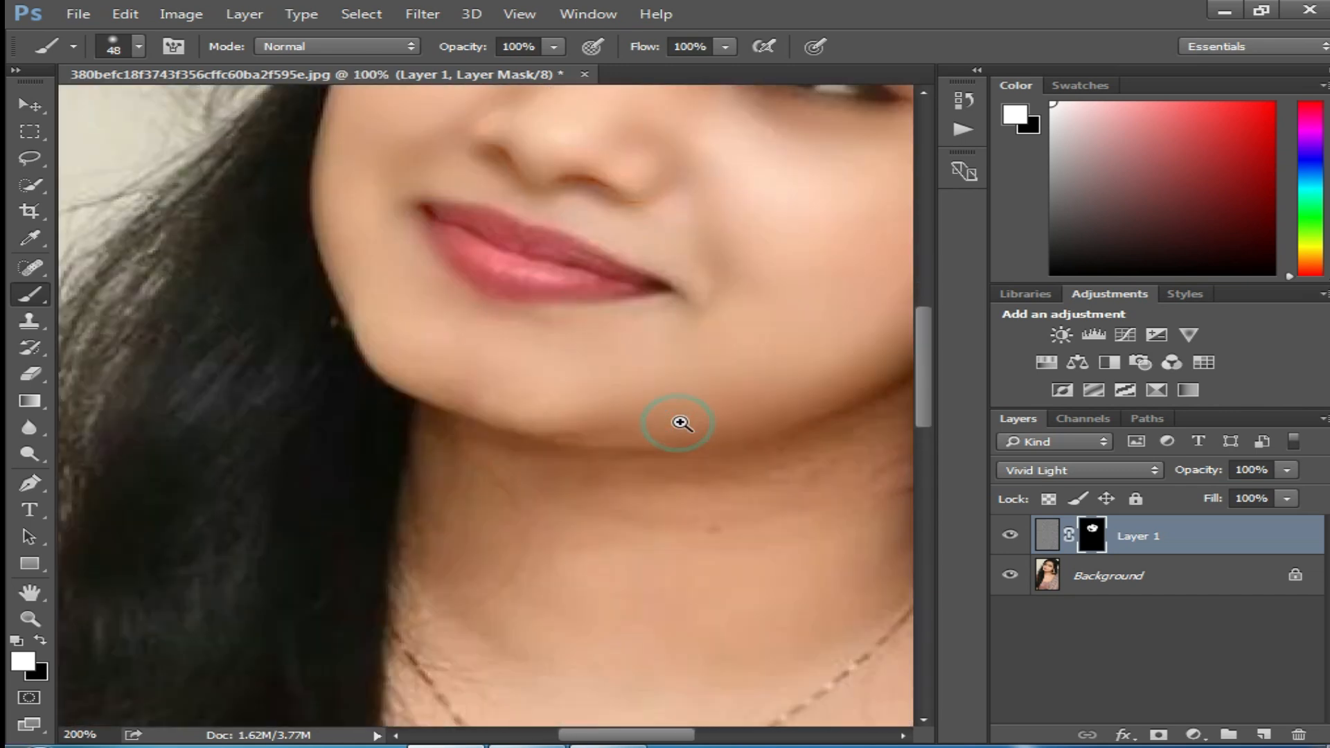
{"action": "left_click", "coordinate": [680, 418]}
{"action": "left_click", "coordinate": [384, 454]}
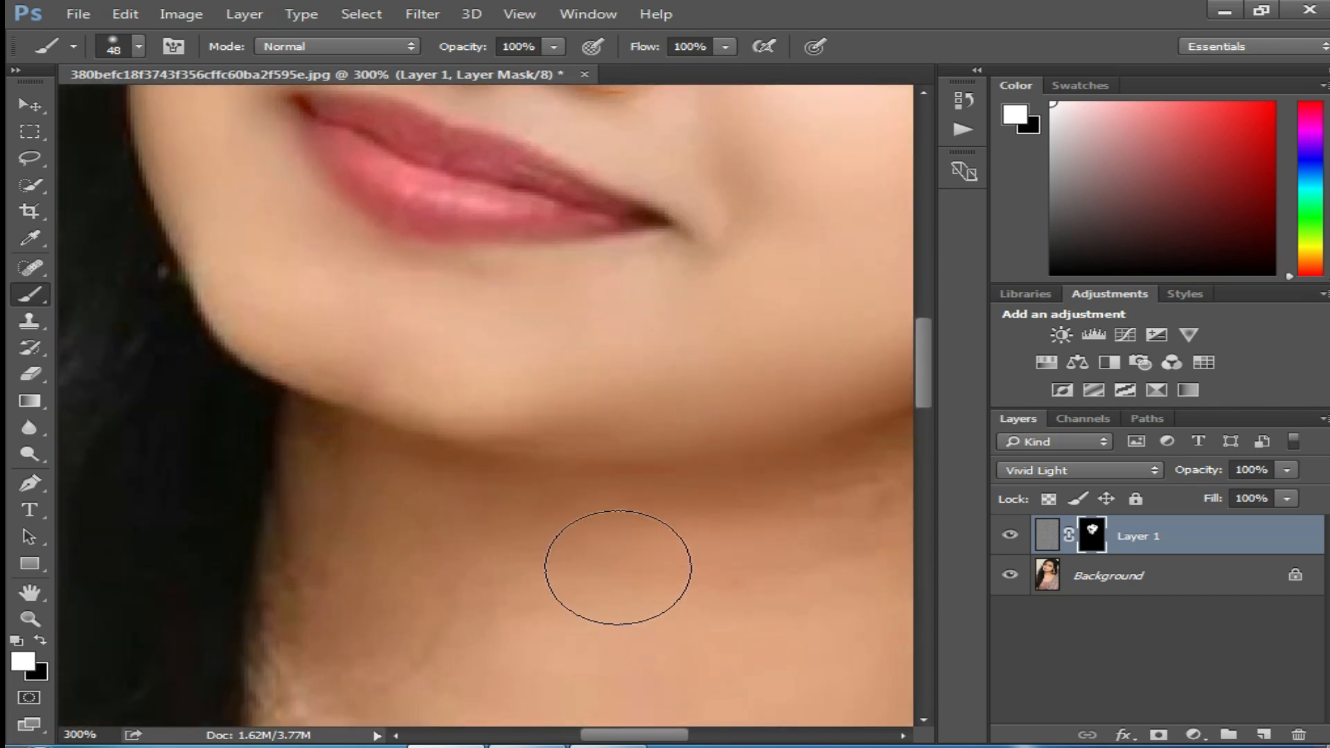
{"action": "left_click", "coordinate": [640, 468], "text": "alt"}
{"action": "left_click_drag", "start_coordinate": [770, 470], "coordinate": [648, 528]}
{"action": "mouse_move", "coordinate": [725, 469]}
{"action": "left_mouse_down"}
{"action": "mouse_move", "coordinate": [671, 617]}
{"action": "mouse_move", "coordinate": [665, 501]}
{"action": "left_mouse_up"}
{"action": "left_click_drag", "start_coordinate": [657, 273], "coordinate": [659, 484]}
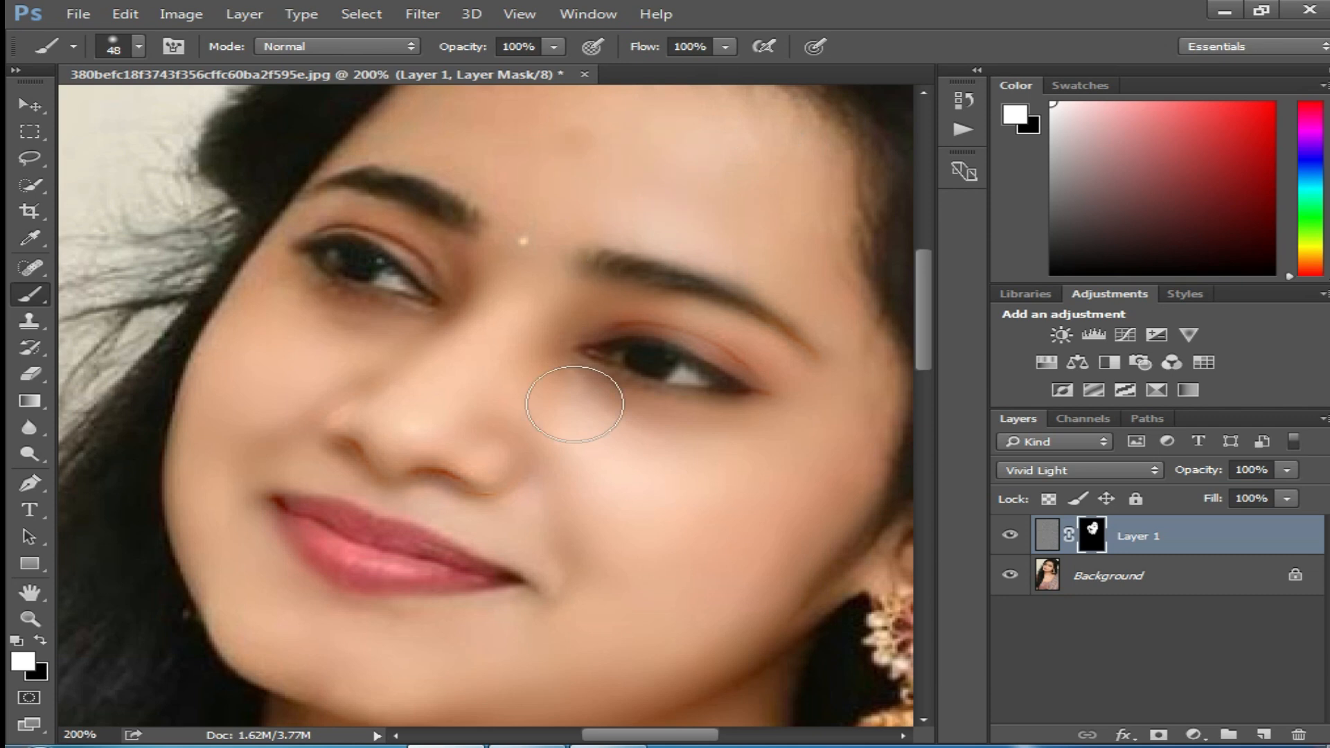
Erase Layer 1's mask to black over the nose, cheeks and eye area with an 88 px Eraser
{"action": "left_click", "coordinate": [42, 642]}
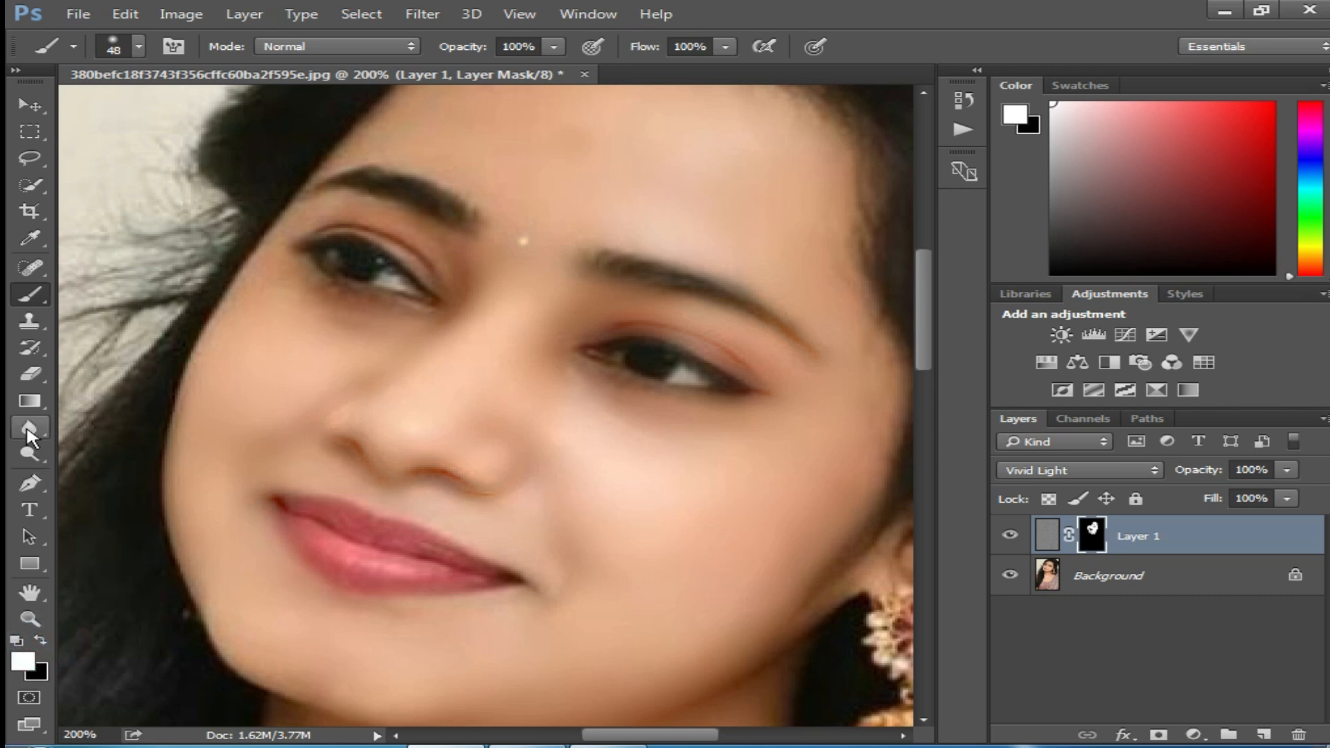
{"action": "left_click", "coordinate": [38, 366]}
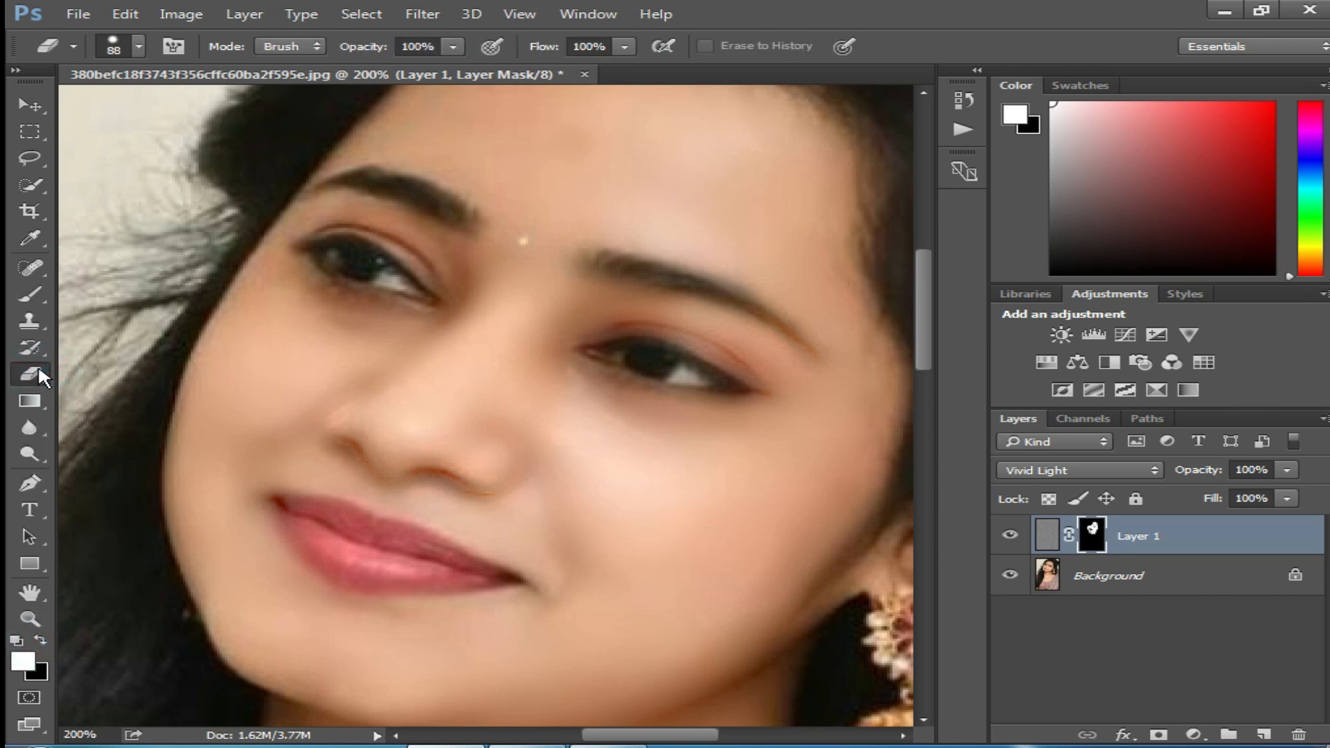
{"action": "left_click", "coordinate": [40, 639]}
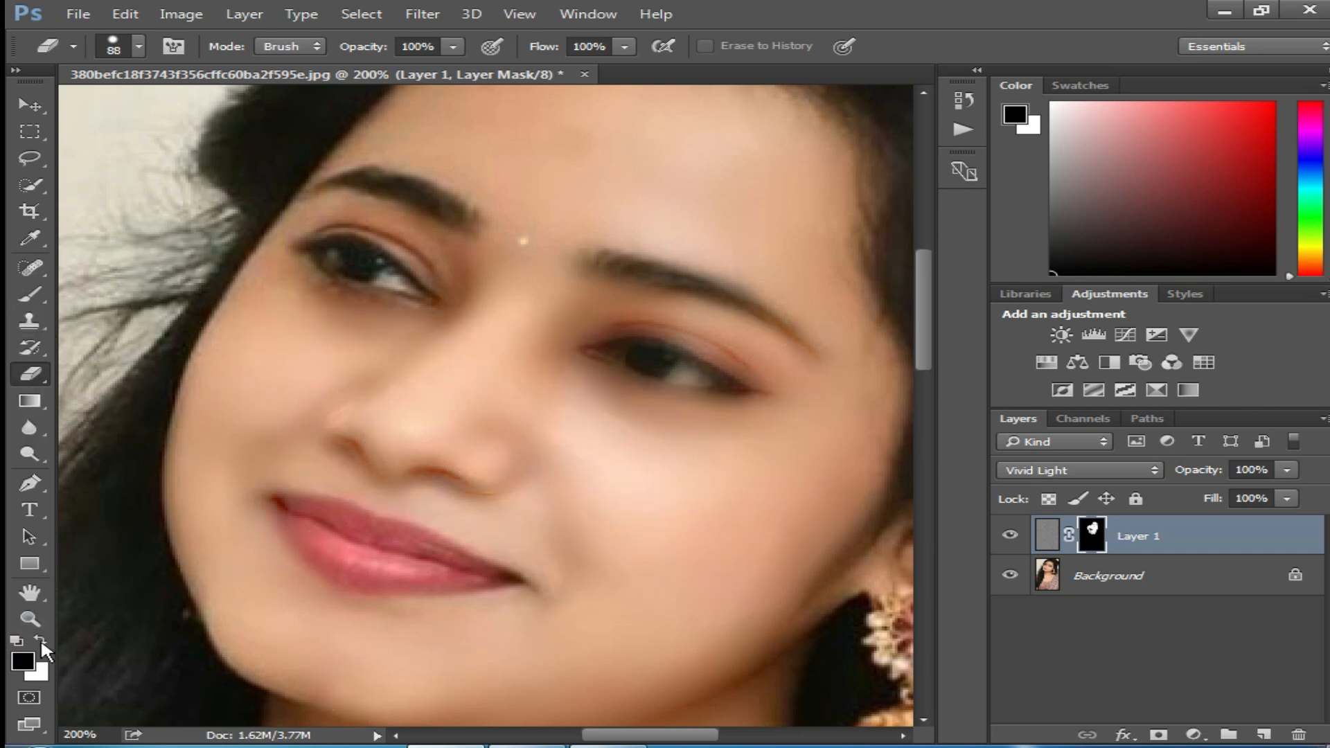
{"action": "left_click", "coordinate": [40, 635]}
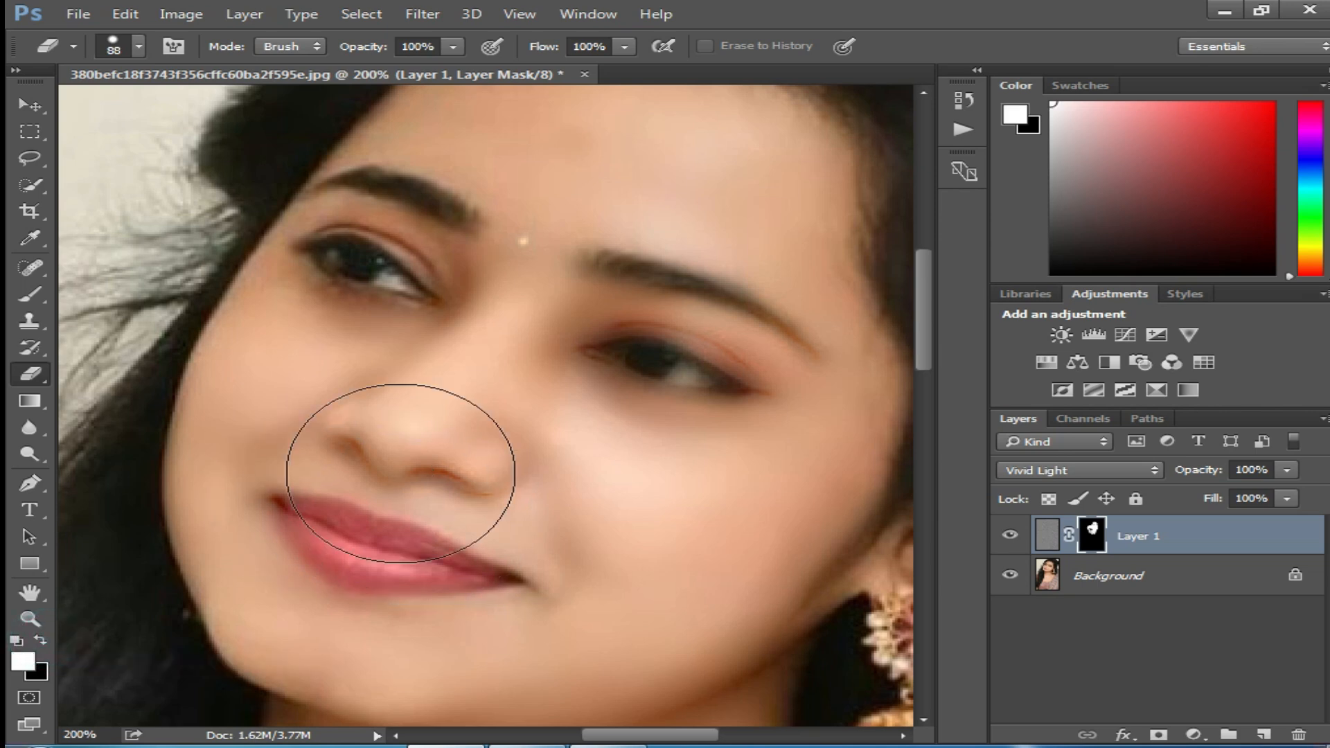
{"action": "mouse_move", "coordinate": [343, 443]}
{"action": "left_mouse_down"}
{"action": "mouse_move", "coordinate": [762, 441]}
{"action": "mouse_move", "coordinate": [718, 468]}
{"action": "left_mouse_up"}
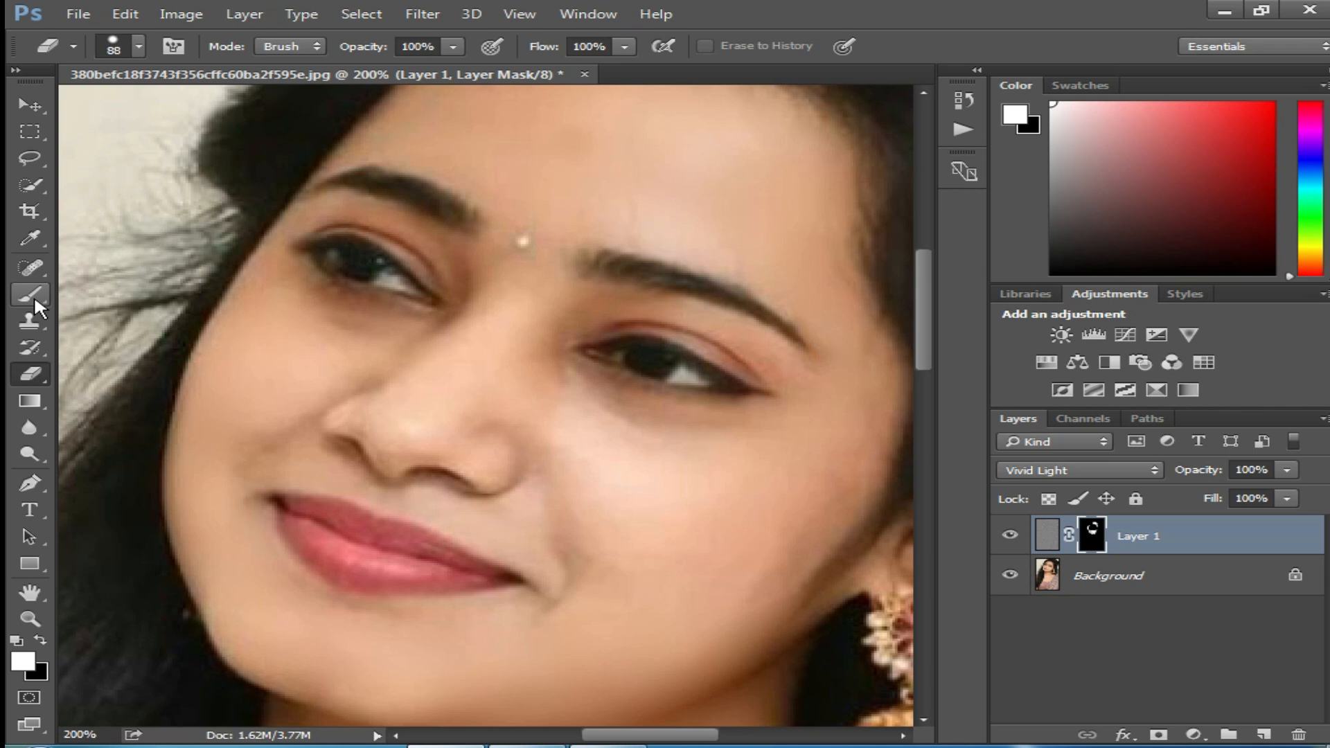
Swap to black foreground and white background, and set the Eraser to a soft 61 px tip with 0% hardness
{"action": "left_click", "coordinate": [40, 639]}
{"action": "right_click", "coordinate": [749, 521]}
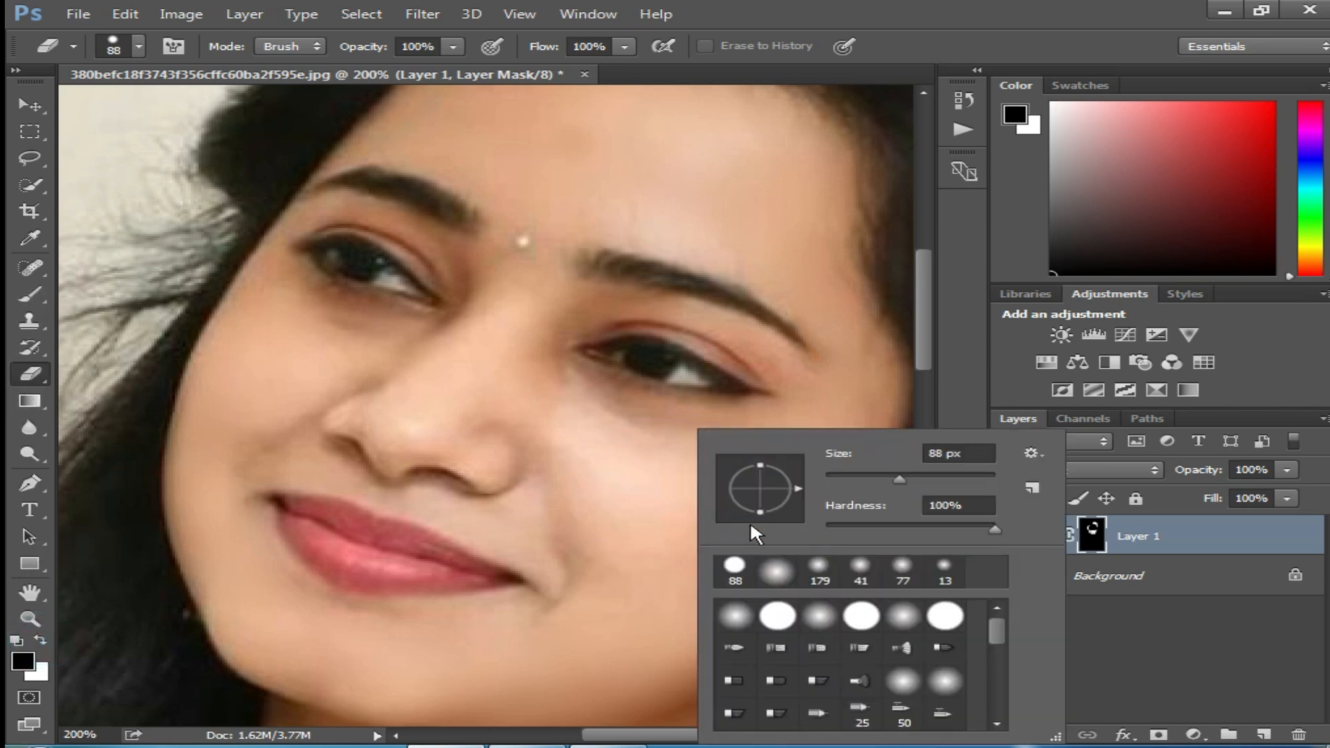
{"action": "left_click", "coordinate": [665, 350]}
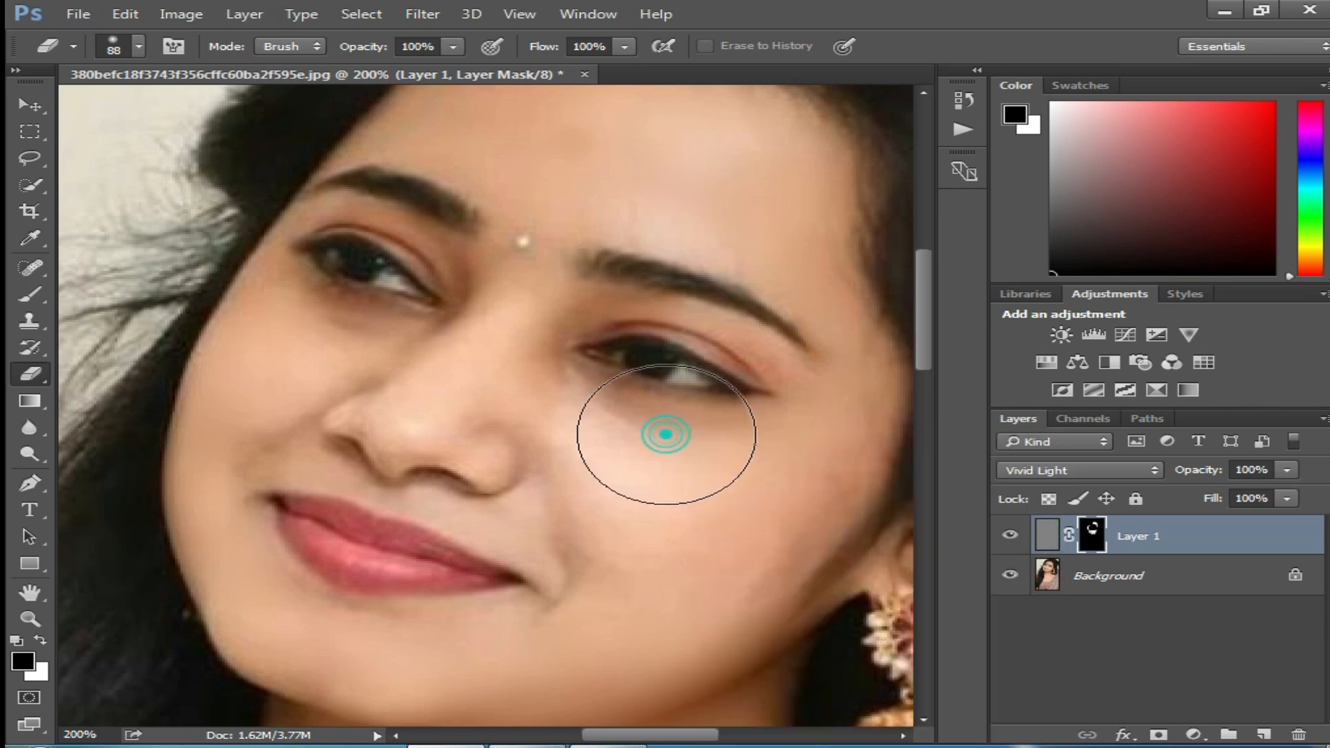
{"action": "right_click", "coordinate": [686, 442]}
{"action": "left_click_drag", "start_coordinate": [866, 475], "coordinate": [858, 472]}
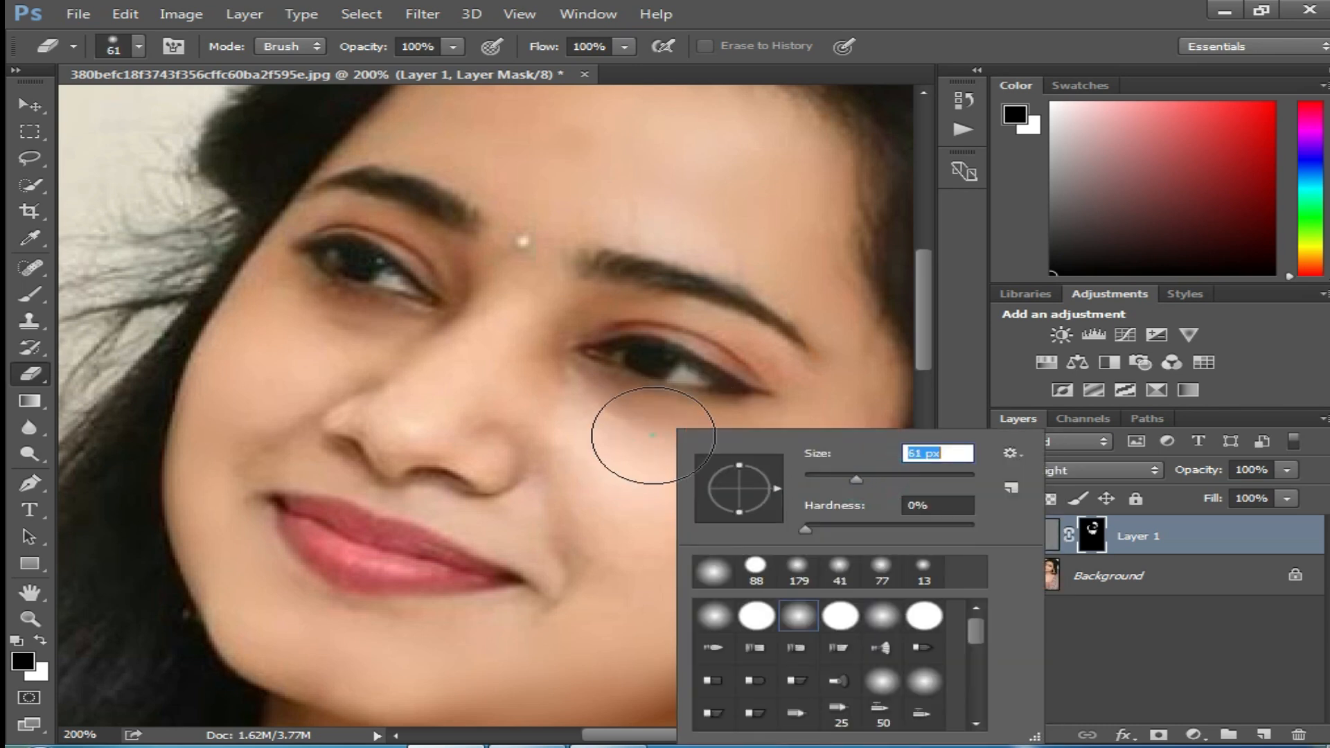
Erase Layer 1's mask to white over the cheeks, nose, forehead, neck and upper chest to reveal the skin smoothing
{"action": "left_click", "coordinate": [632, 431]}
{"action": "mouse_move", "coordinate": [627, 646]}
{"action": "left_mouse_down"}
{"action": "mouse_move", "coordinate": [503, 464]}
{"action": "mouse_move", "coordinate": [517, 454]}
{"action": "mouse_move", "coordinate": [264, 428]}
{"action": "mouse_move", "coordinate": [460, 354]}
{"action": "mouse_move", "coordinate": [495, 249]}
{"action": "mouse_move", "coordinate": [555, 202]}
{"action": "mouse_move", "coordinate": [745, 194]}
{"action": "mouse_move", "coordinate": [716, 166]}
{"action": "mouse_move", "coordinate": [583, 177]}
{"action": "mouse_move", "coordinate": [650, 148]}
{"action": "mouse_move", "coordinate": [622, 129]}
{"action": "left_mouse_up"}
{"action": "left_click", "coordinate": [623, 362], "text": "alt"}
{"action": "left_click_drag", "start_coordinate": [639, 426], "coordinate": [648, 360]}
{"action": "mouse_move", "coordinate": [627, 483]}
{"action": "left_mouse_down"}
{"action": "mouse_move", "coordinate": [487, 510]}
{"action": "mouse_move", "coordinate": [546, 642]}
{"action": "mouse_move", "coordinate": [688, 625]}
{"action": "left_mouse_up"}
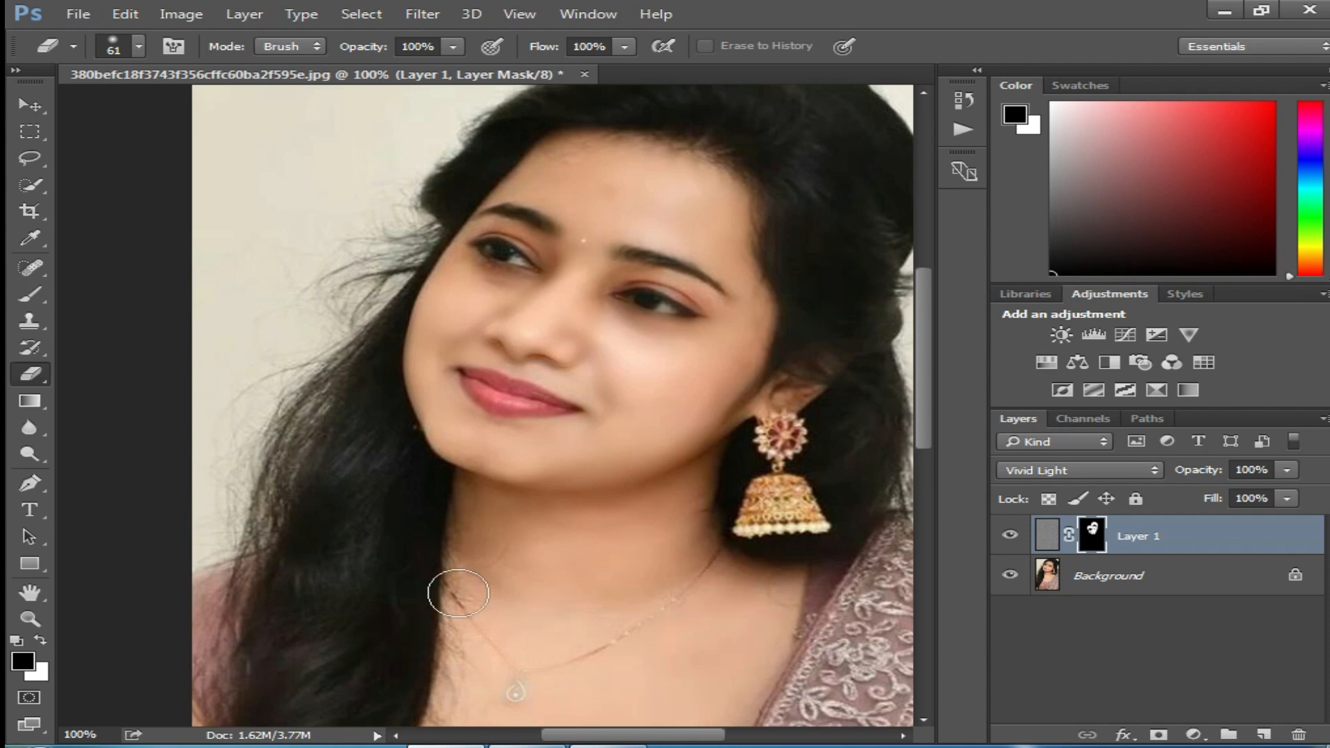
{"action": "mouse_move", "coordinate": [488, 471]}
{"action": "left_mouse_down"}
{"action": "mouse_move", "coordinate": [608, 475]}
{"action": "mouse_move", "coordinate": [488, 464]}
{"action": "mouse_move", "coordinate": [422, 391]}
{"action": "mouse_move", "coordinate": [478, 315]}
{"action": "mouse_move", "coordinate": [502, 321]}
{"action": "mouse_move", "coordinate": [419, 267]}
{"action": "mouse_move", "coordinate": [484, 308]}
{"action": "mouse_move", "coordinate": [564, 240]}
{"action": "mouse_move", "coordinate": [502, 204]}
{"action": "mouse_move", "coordinate": [573, 169]}
{"action": "left_mouse_up"}
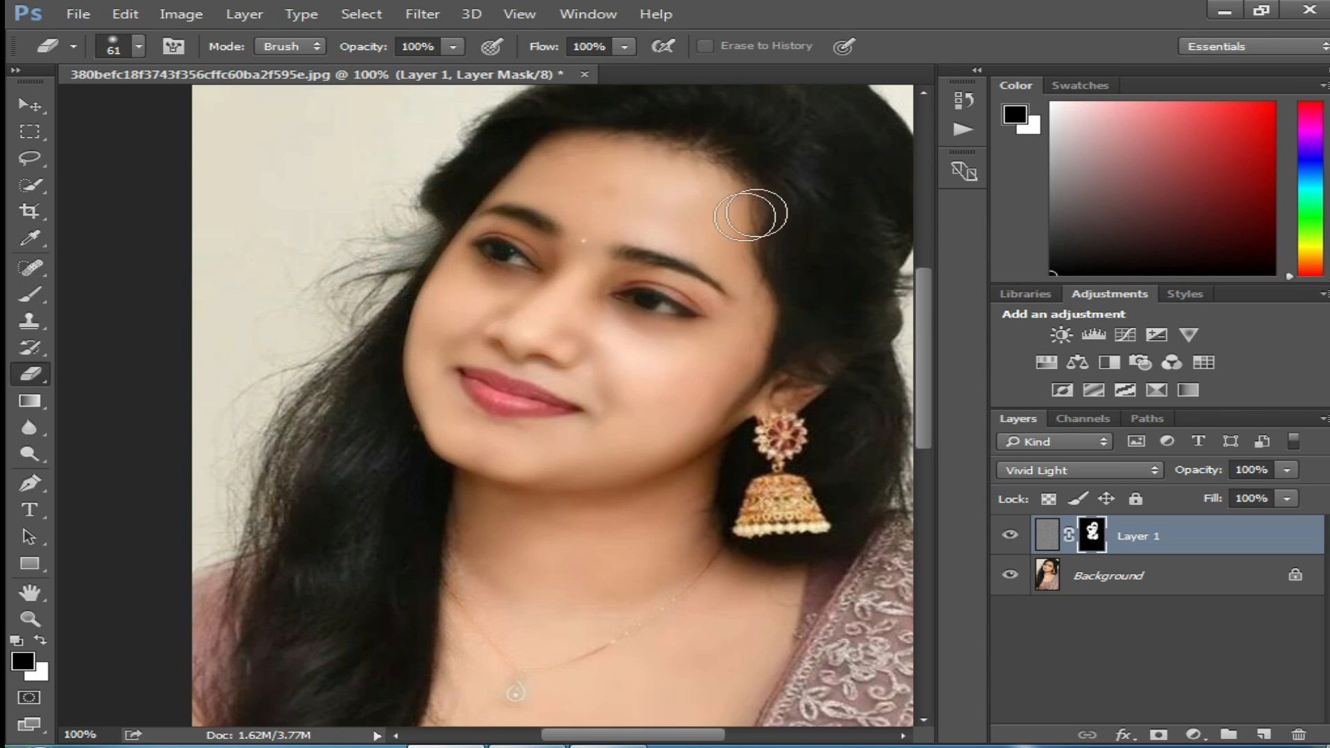
Reduce Layer 1's fill to 62% and merge the layer down into the Background
{"action": "left_click", "coordinate": [657, 434], "text": "alt"}
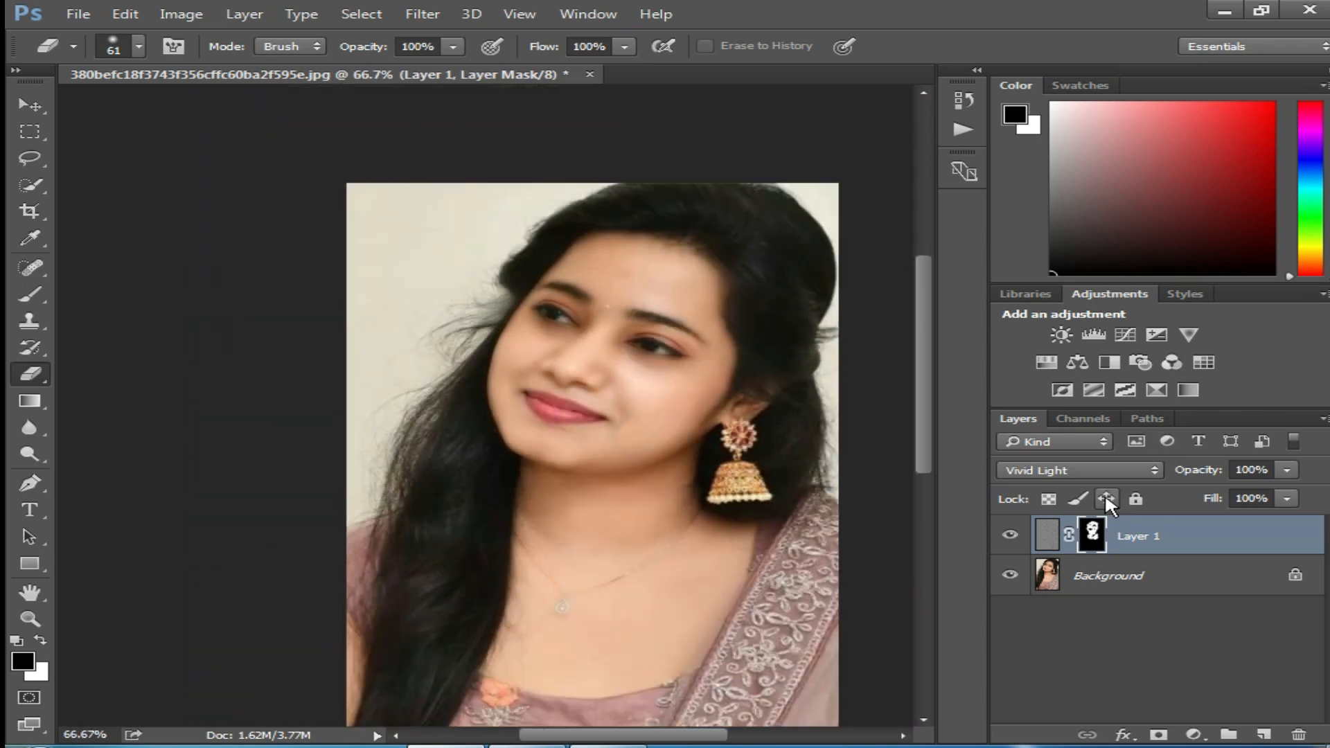
{"action": "mouse_move", "coordinate": [1287, 498]}
{"action": "left_mouse_down"}
{"action": "mouse_move", "coordinate": [1278, 530]}
{"action": "mouse_move", "coordinate": [1235, 519]}
{"action": "left_mouse_up"}
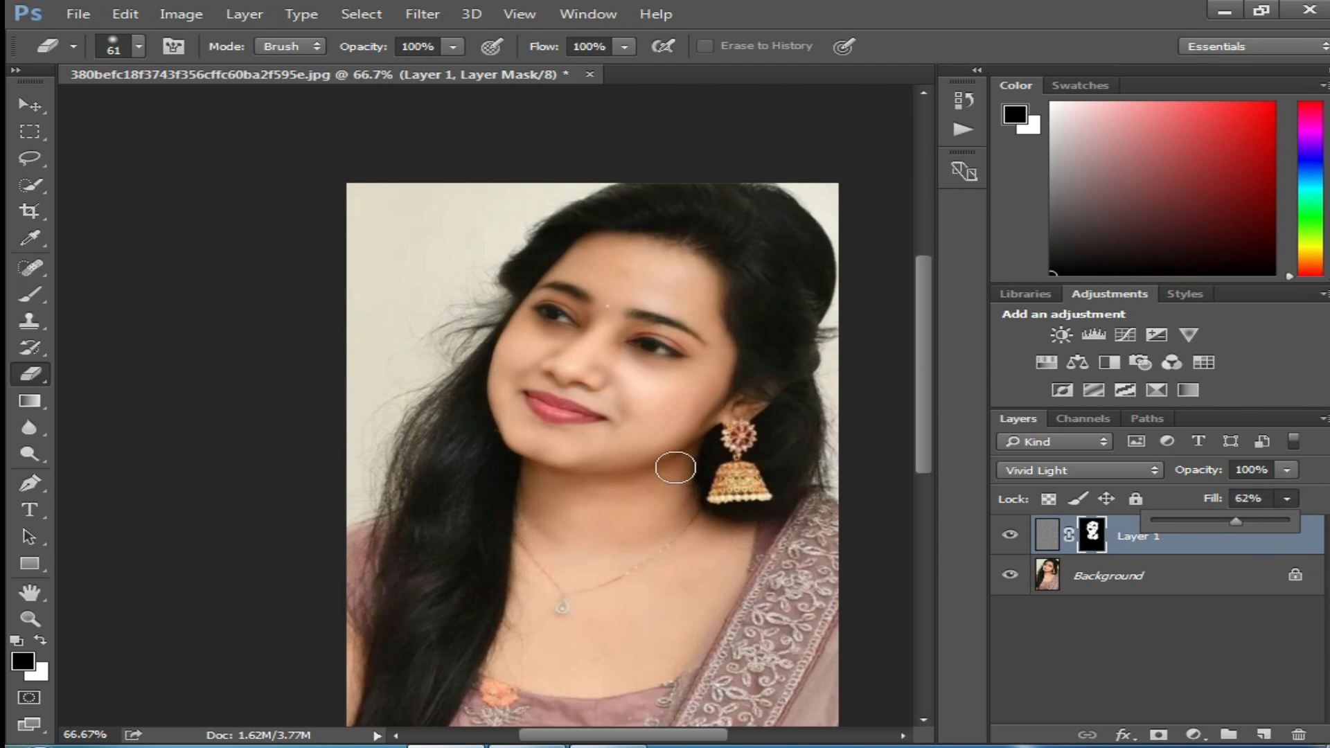
{"action": "left_click", "coordinate": [1152, 562]}
{"action": "key", "text": "ctrl+e"}
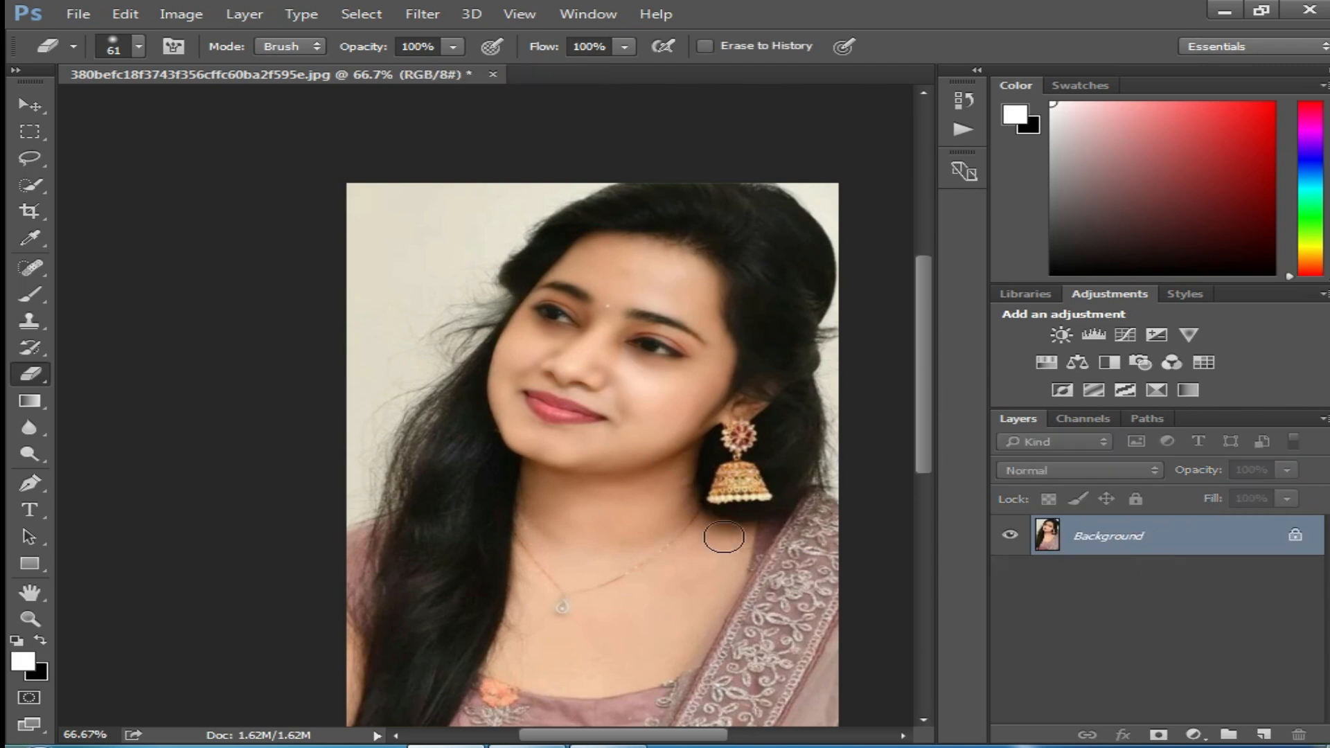
Brighten the merged image with a Levels adjustment, setting the white input level to 227
{"action": "key", "text": "ctrl+l"}
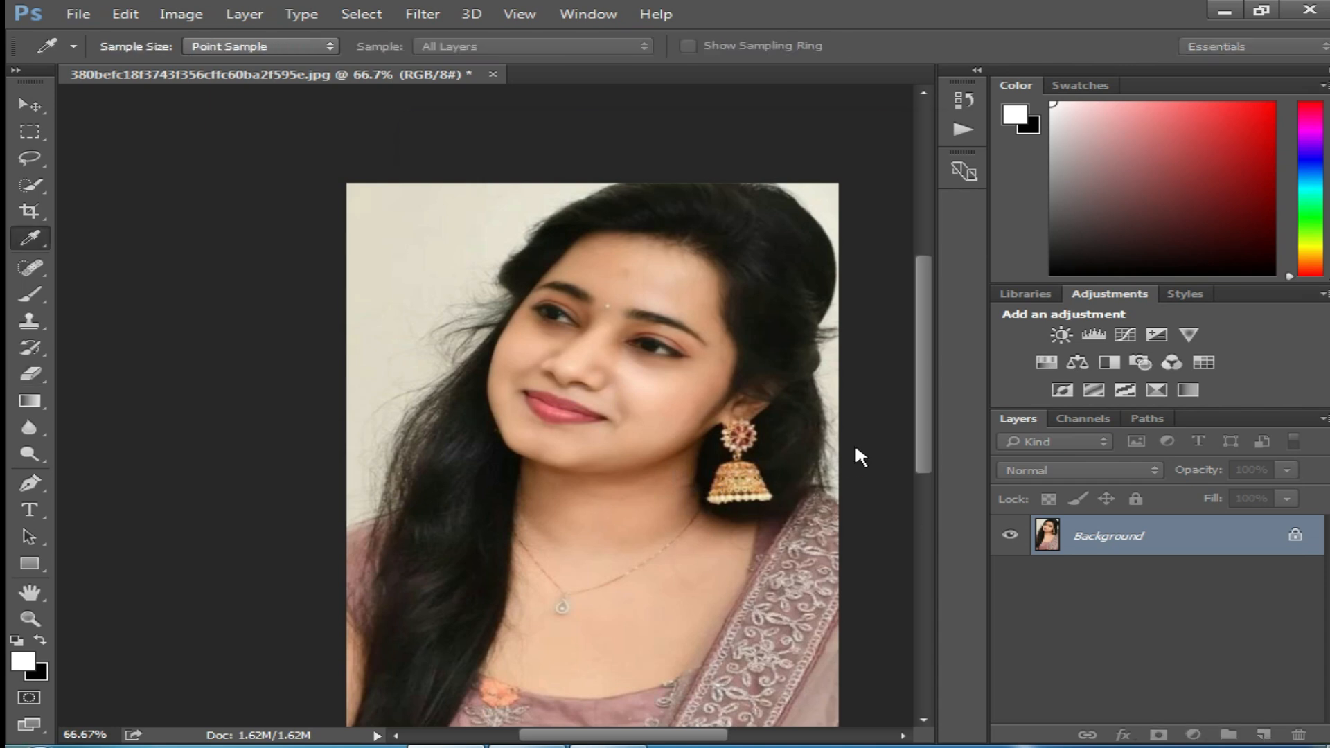
{"action": "left_click_drag", "start_coordinate": [688, 131], "coordinate": [1017, 151]}
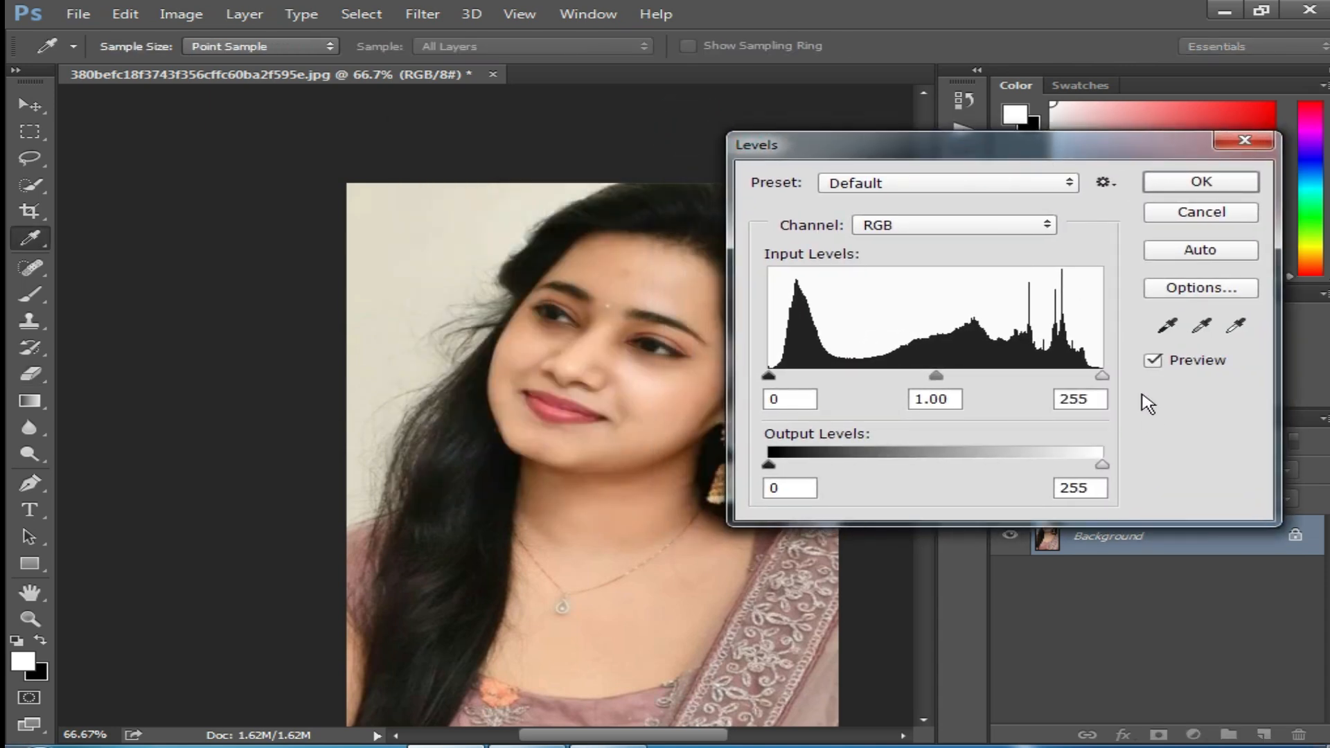
{"action": "left_click_drag", "start_coordinate": [1102, 377], "coordinate": [1060, 381]}
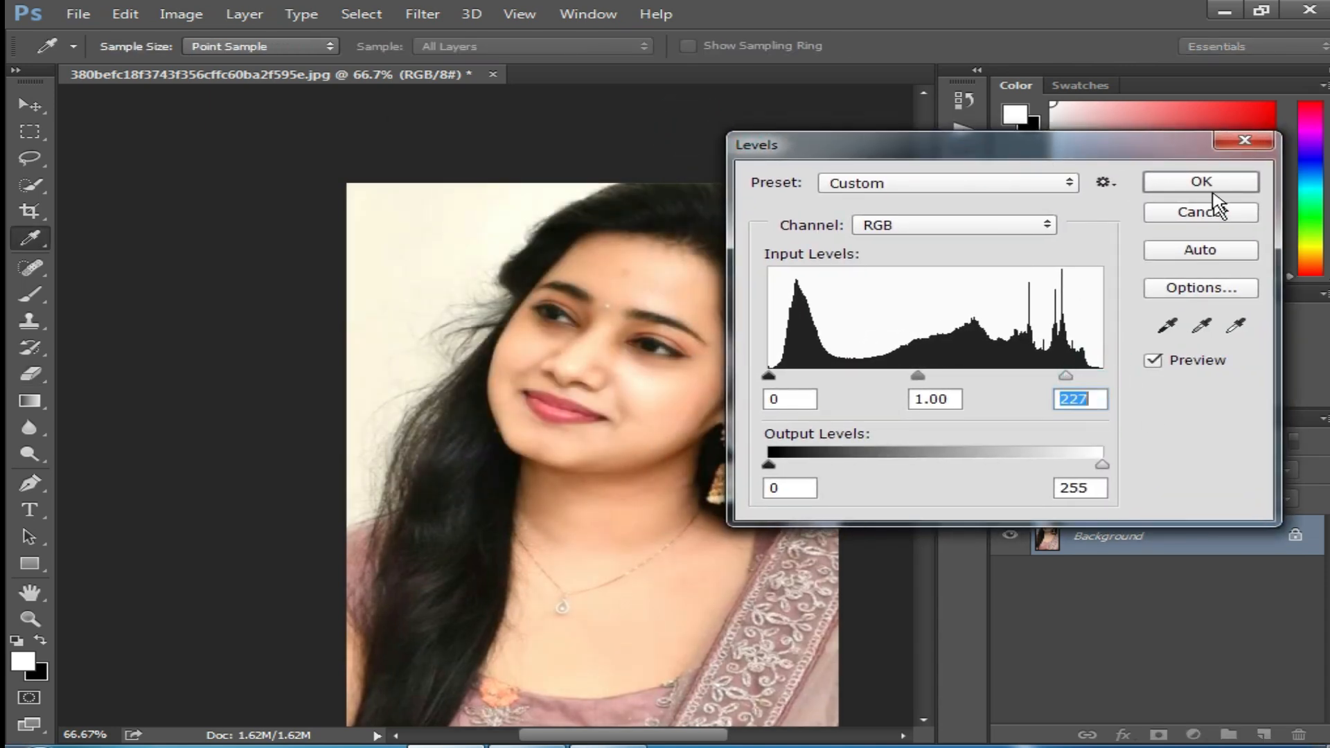
{"action": "left_click", "coordinate": [1202, 181]}
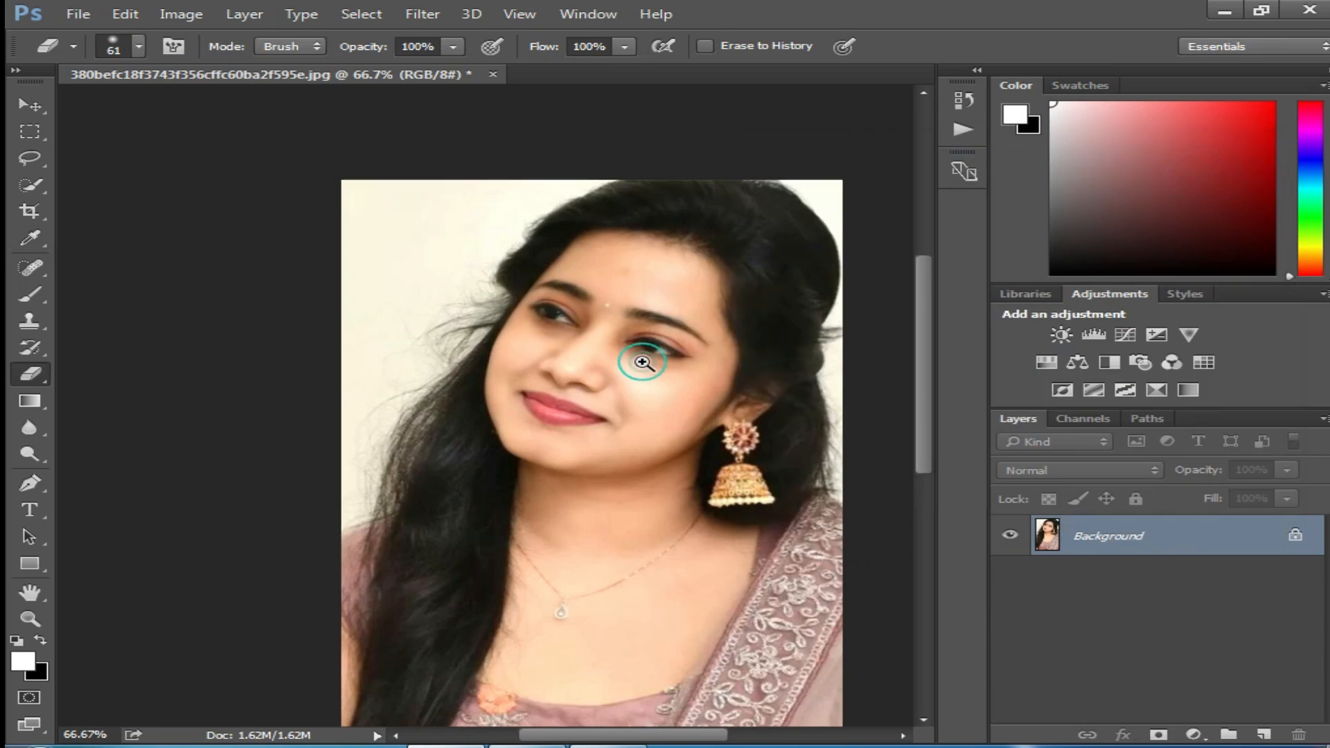
Examine the retouched face, neck and overall portrait at several magnifications
{"action": "scroll", "coordinate": [648, 381], "scroll_direction": "up", "scroll_amount": 3}
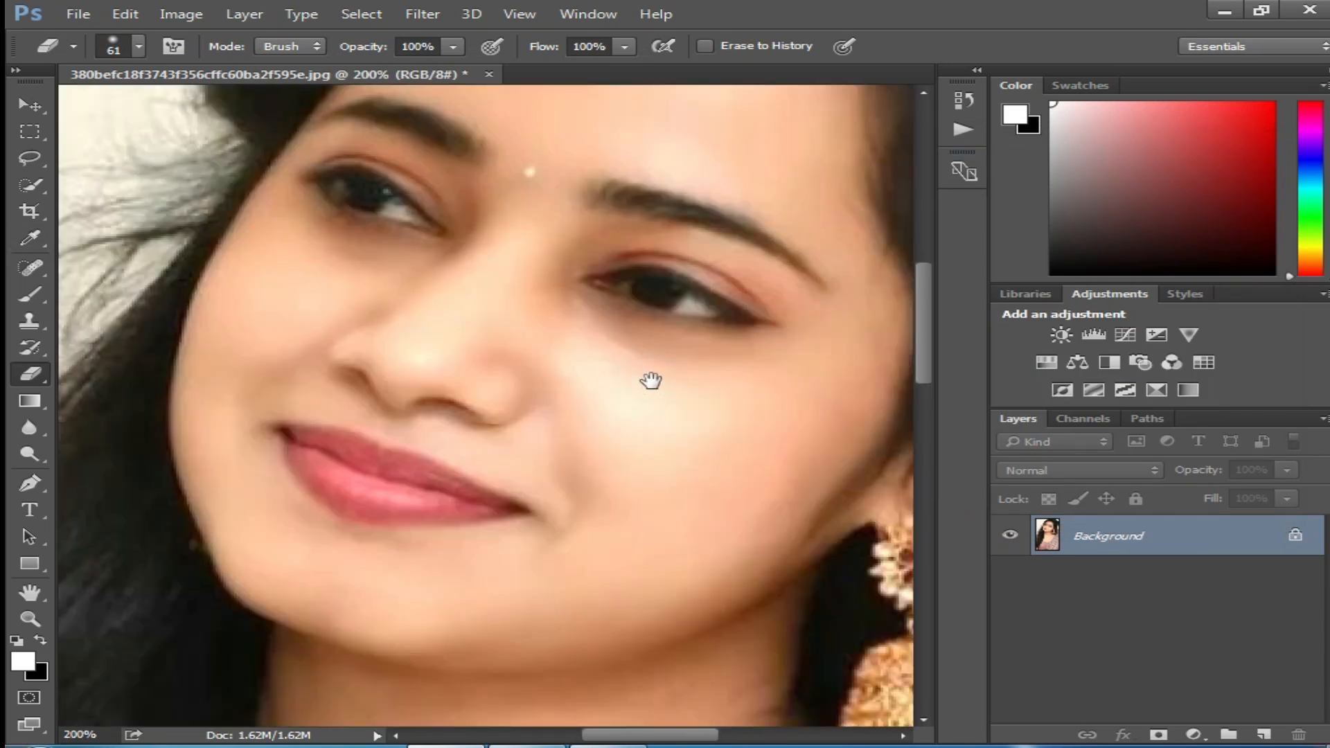
{"action": "scroll", "coordinate": [608, 445], "scroll_direction": "down", "scroll_amount": 1}
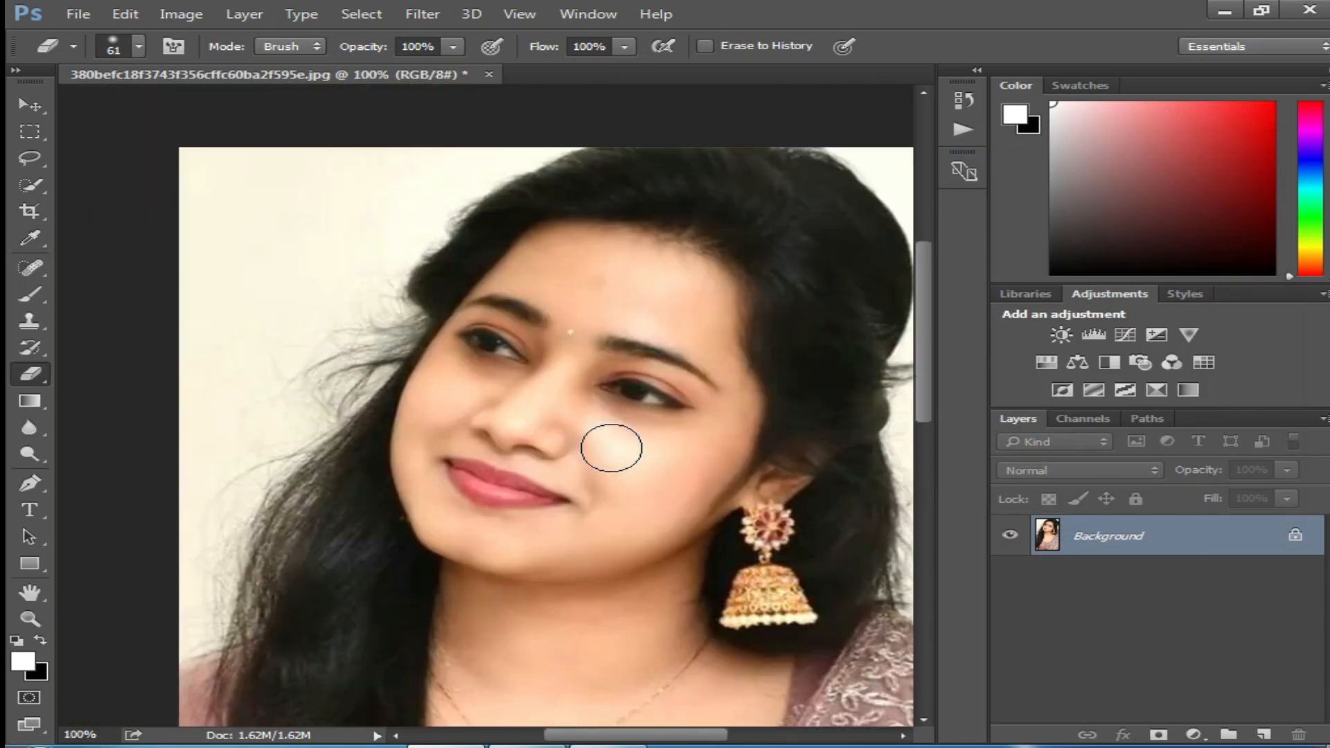
{"action": "scroll", "coordinate": [610, 448], "scroll_direction": "down", "scroll_amount": 1}
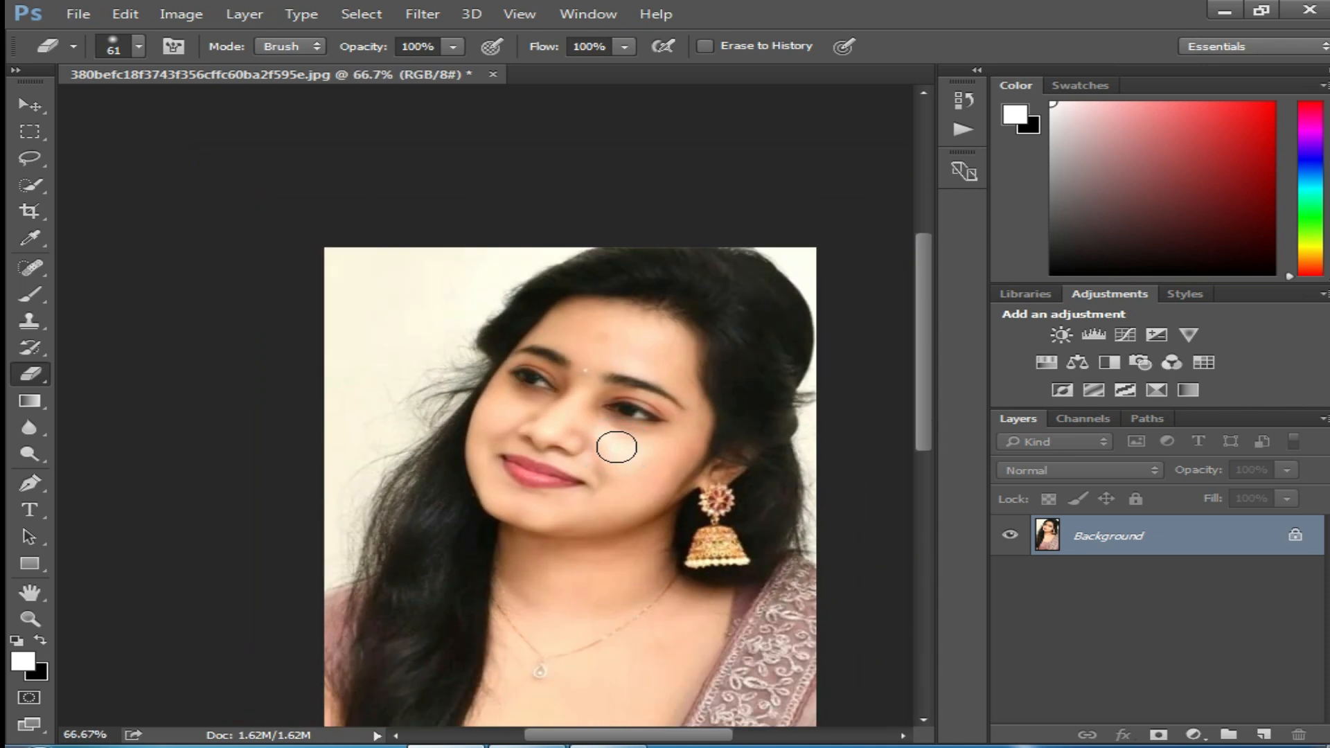
{"action": "left_click", "coordinate": [422, 14]}
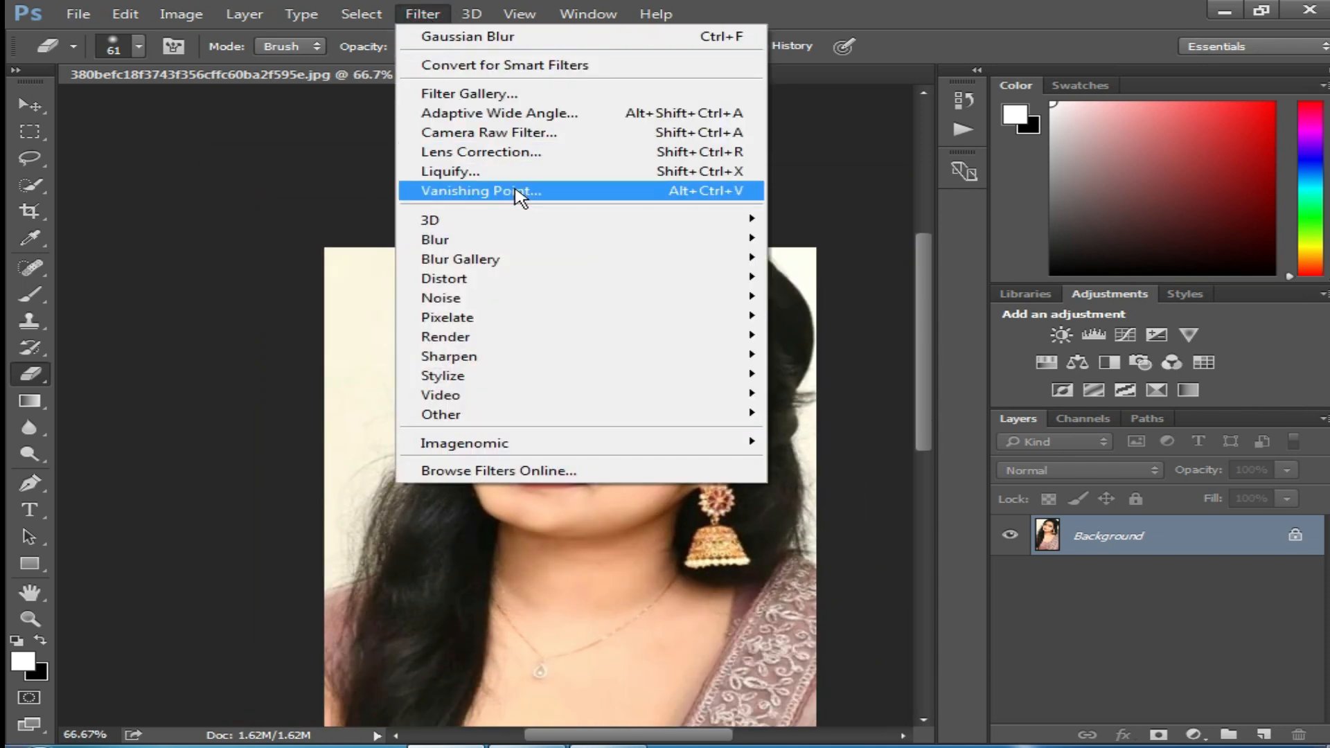
{"action": "left_click", "coordinate": [663, 605]}
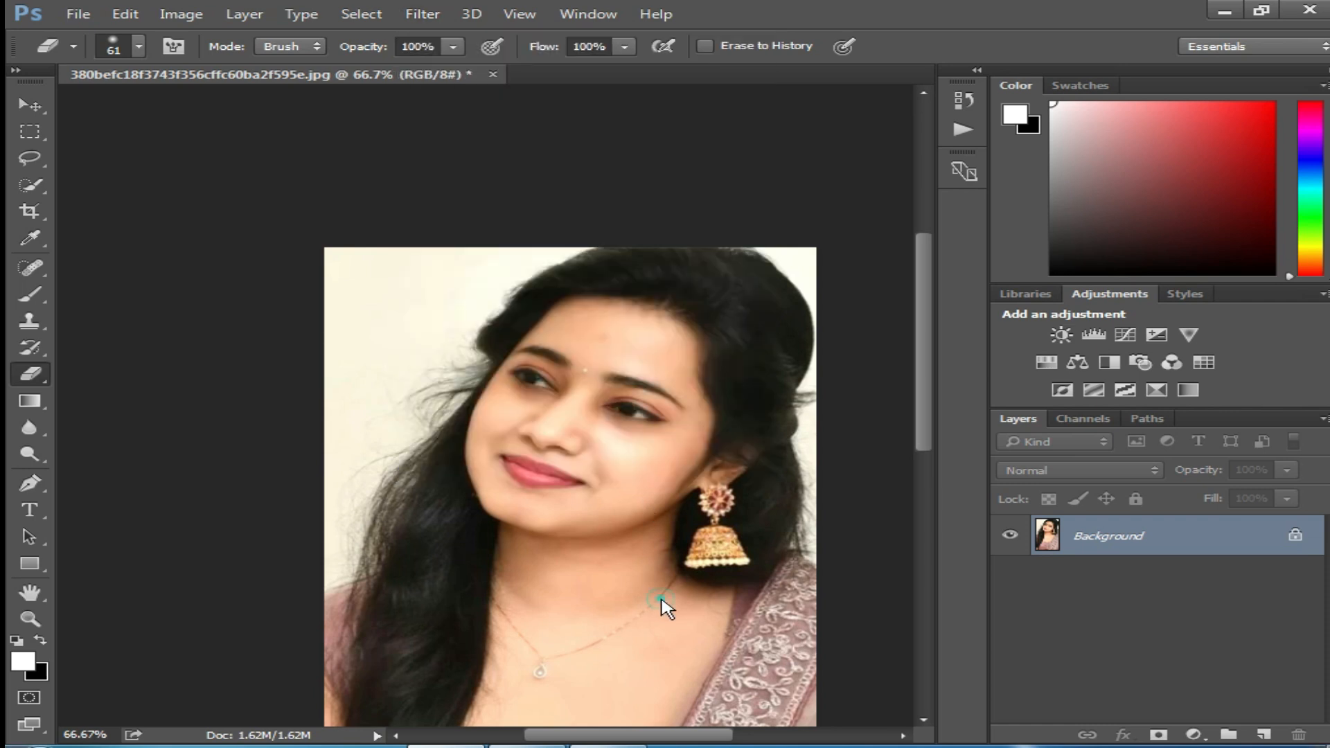
{"action": "left_click", "coordinate": [648, 459], "text": "alt"}
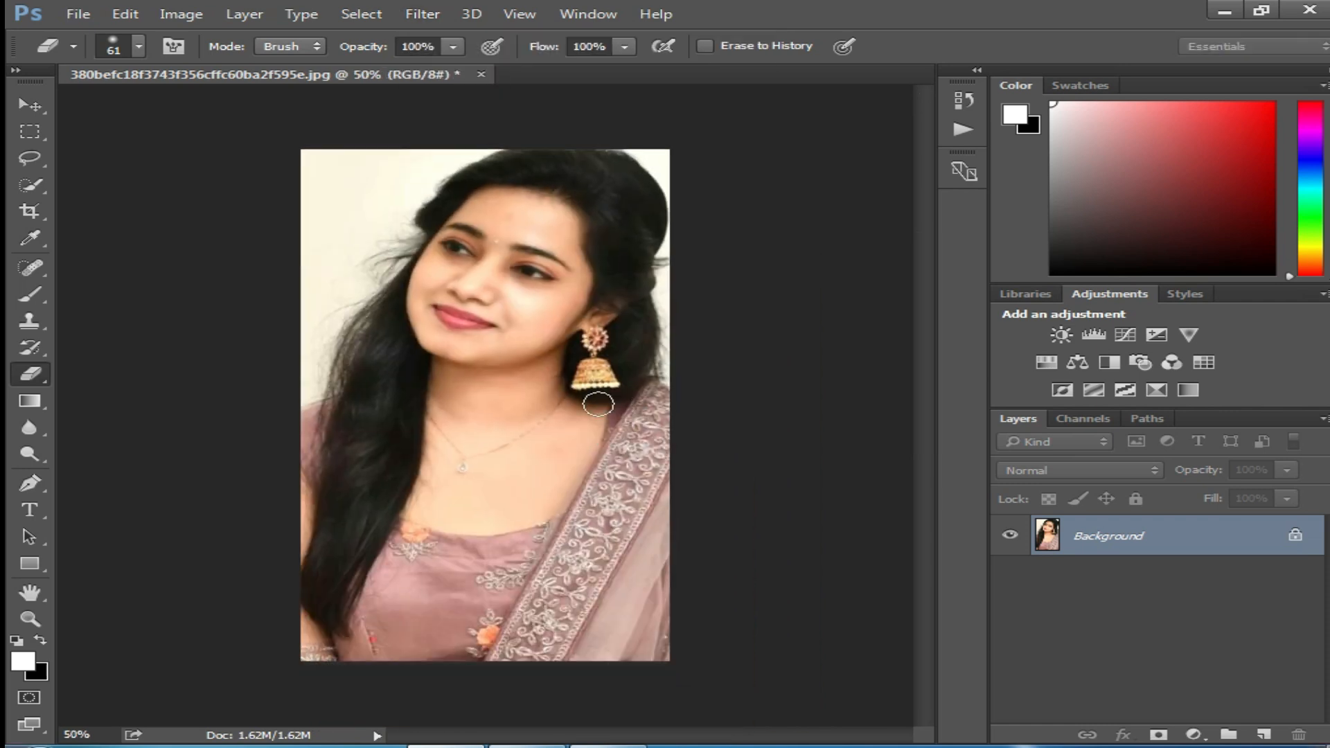
{"action": "key", "text": "ctrl+plus"}
{"action": "key", "text": "ctrl+plus"}
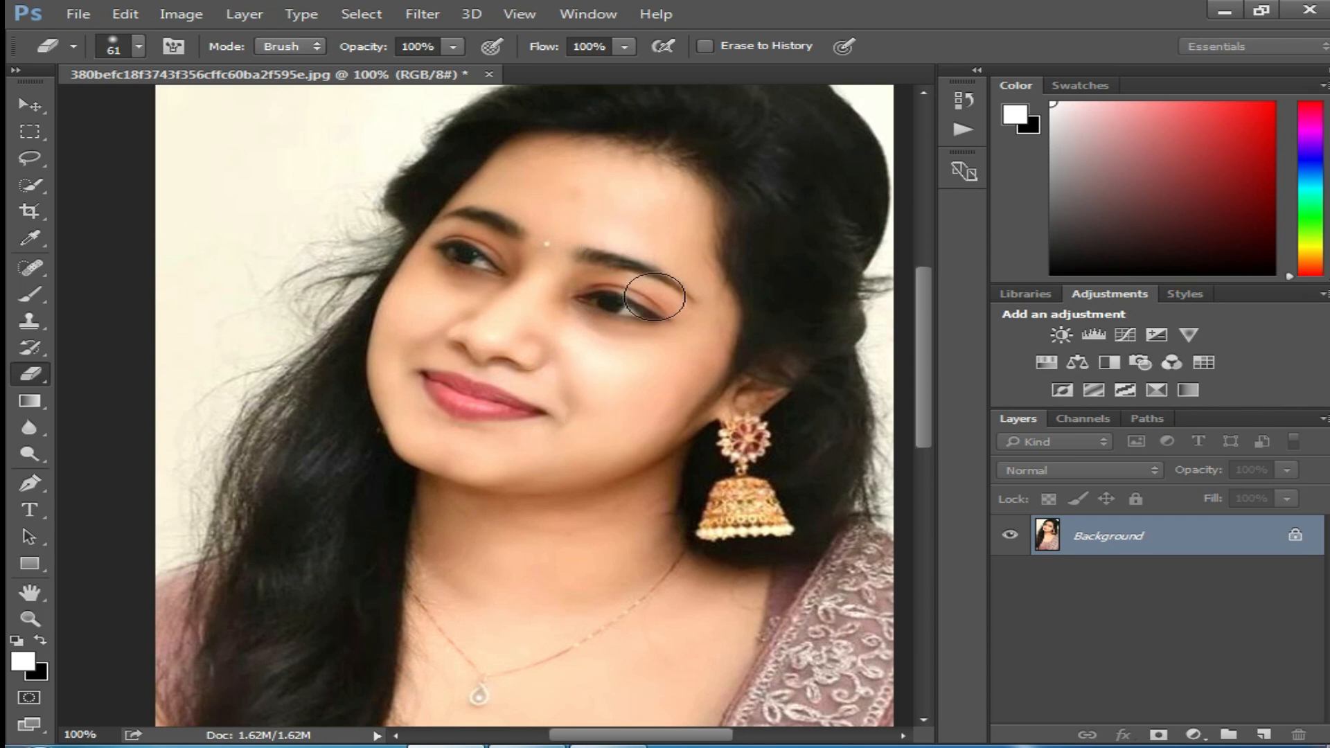
{"action": "key", "text": "ctrl+minus"}
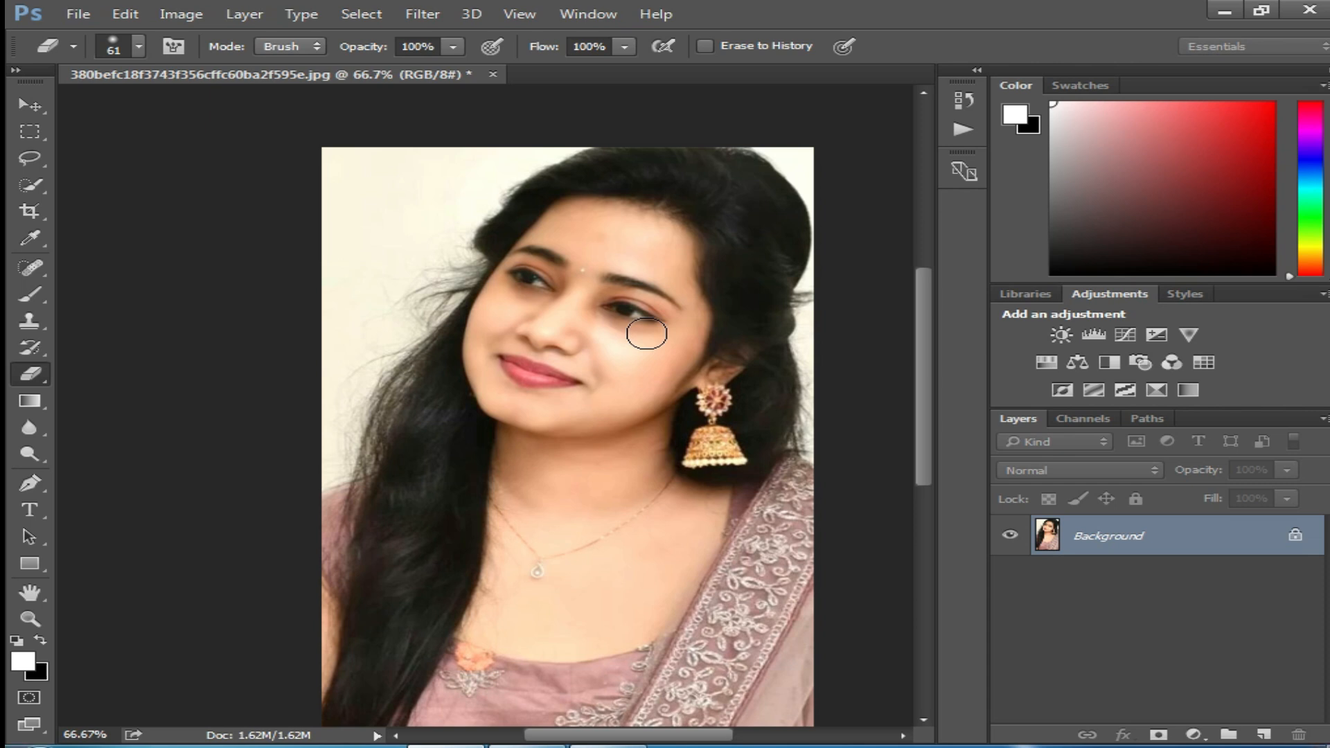
Save the portrait to the Desktop as a JPEG named 666 with quality 12 (Maximum)
{"action": "key", "text": "ctrl+shift+s"}
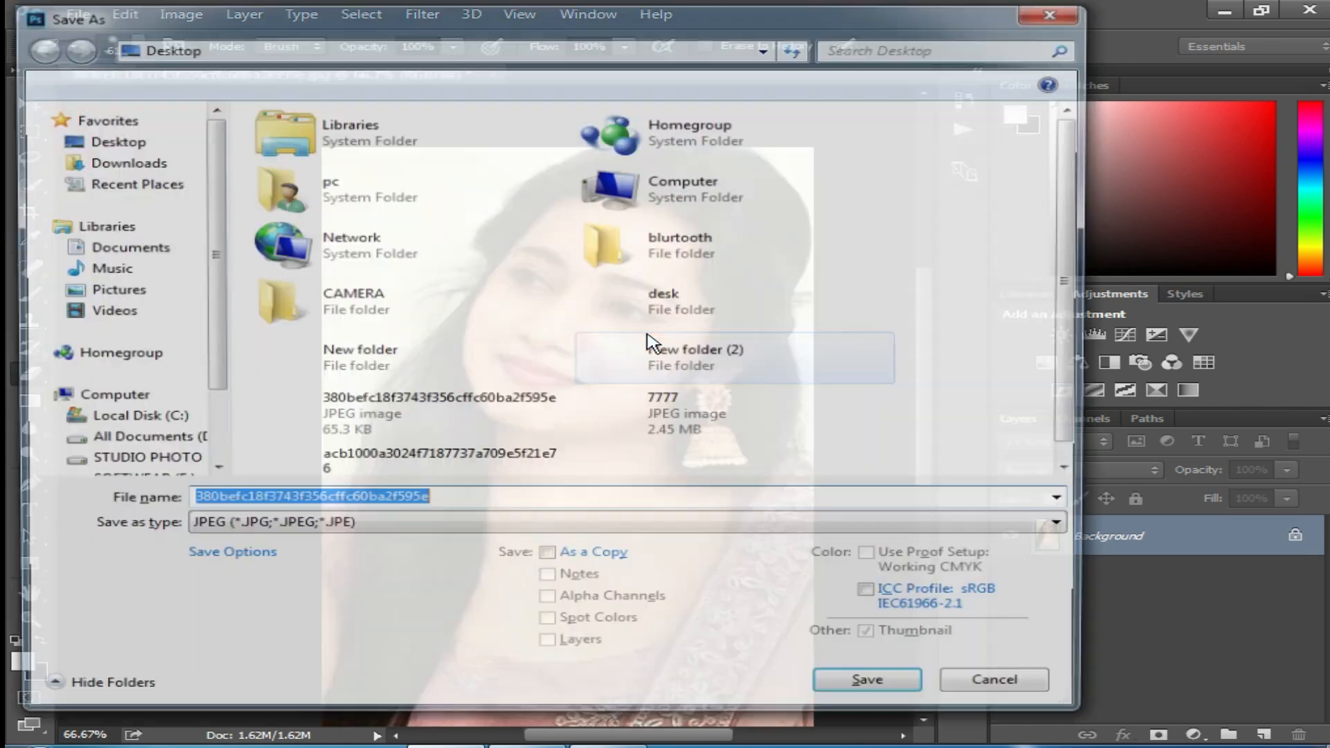
{"action": "type", "text": "666"}
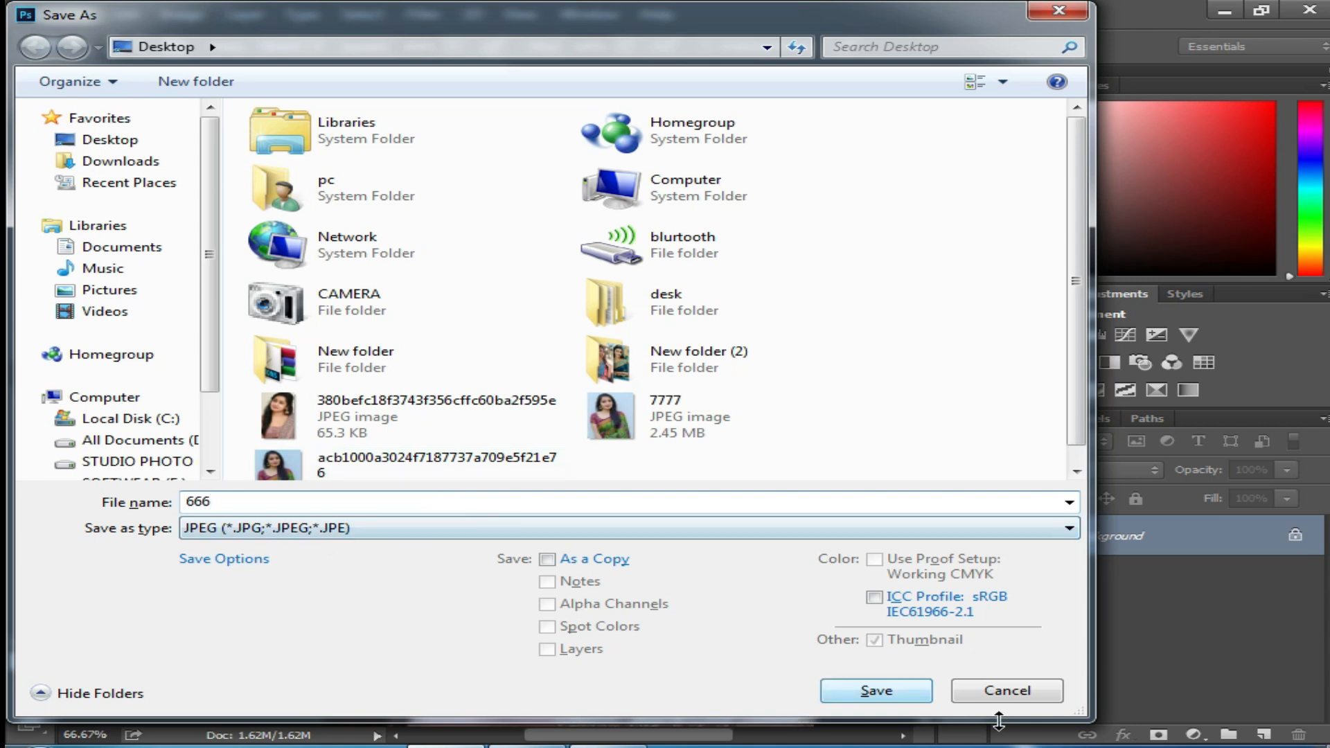
{"action": "left_click", "coordinate": [859, 693]}
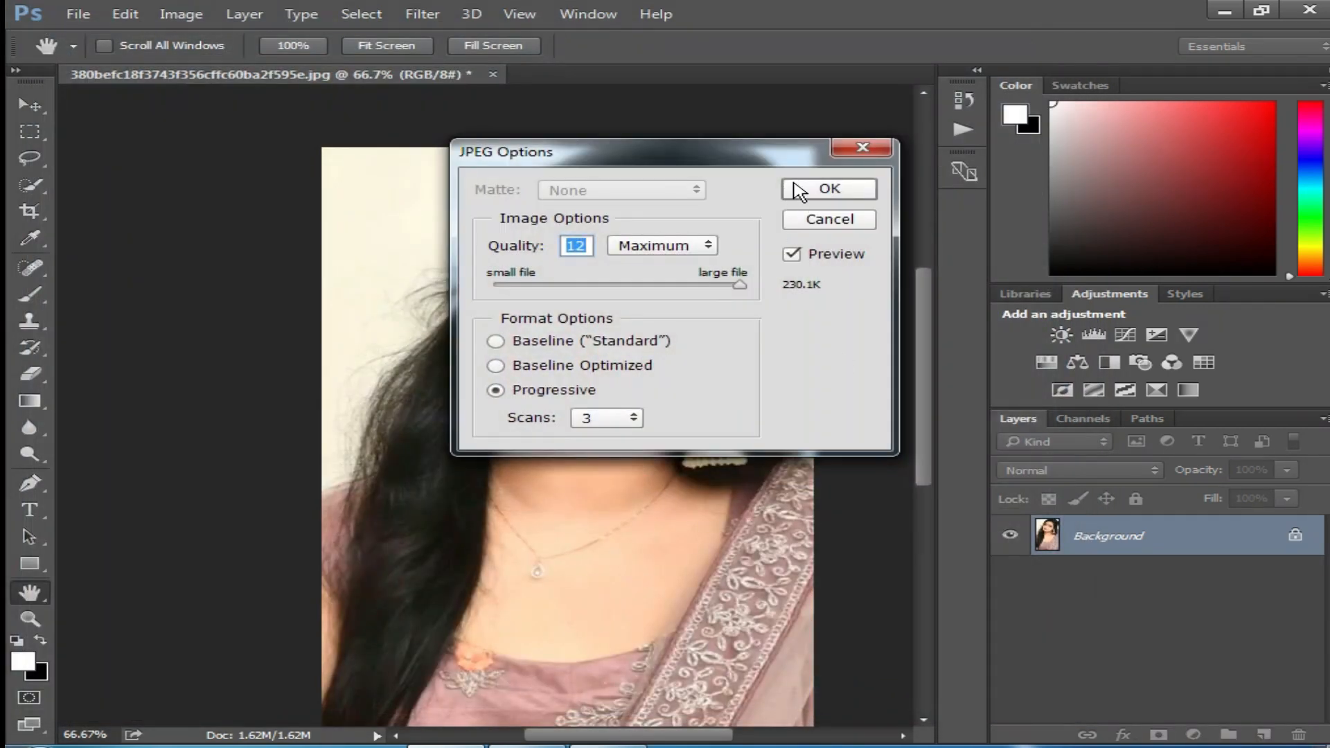
{"action": "left_click", "coordinate": [823, 188]}
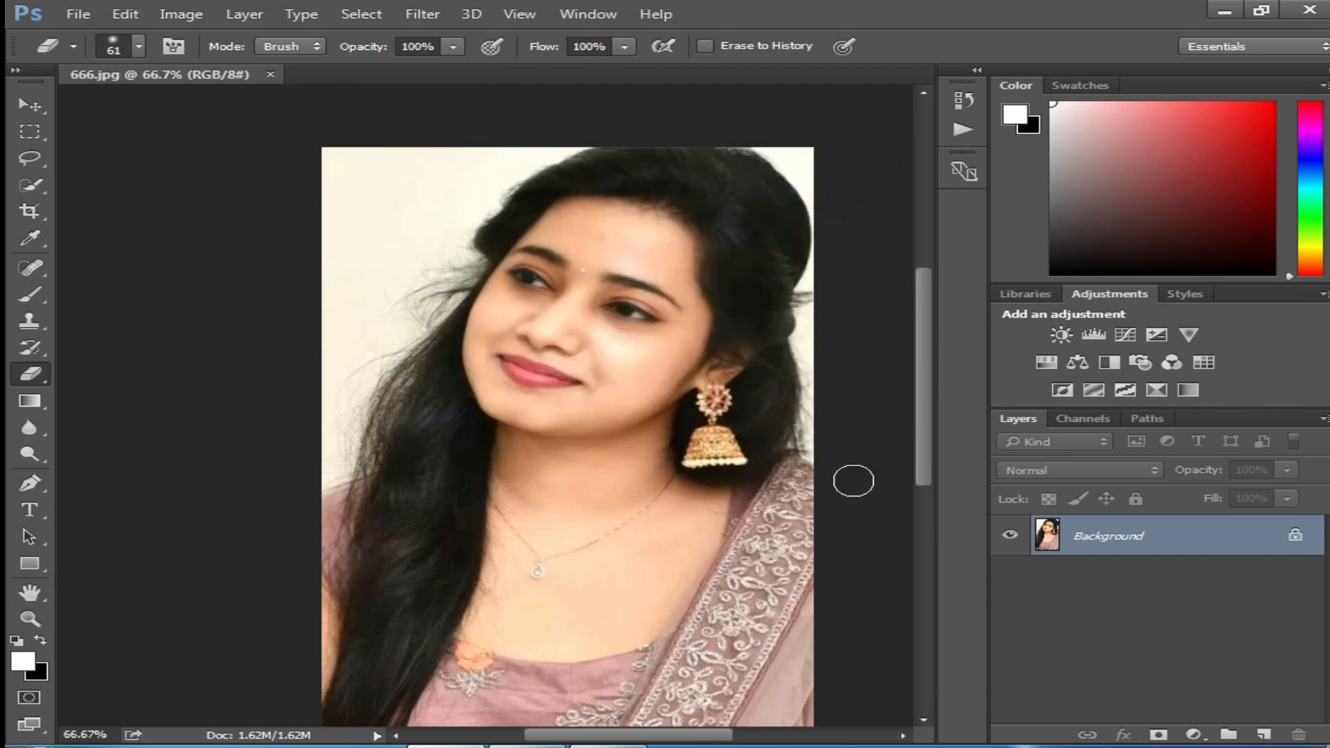